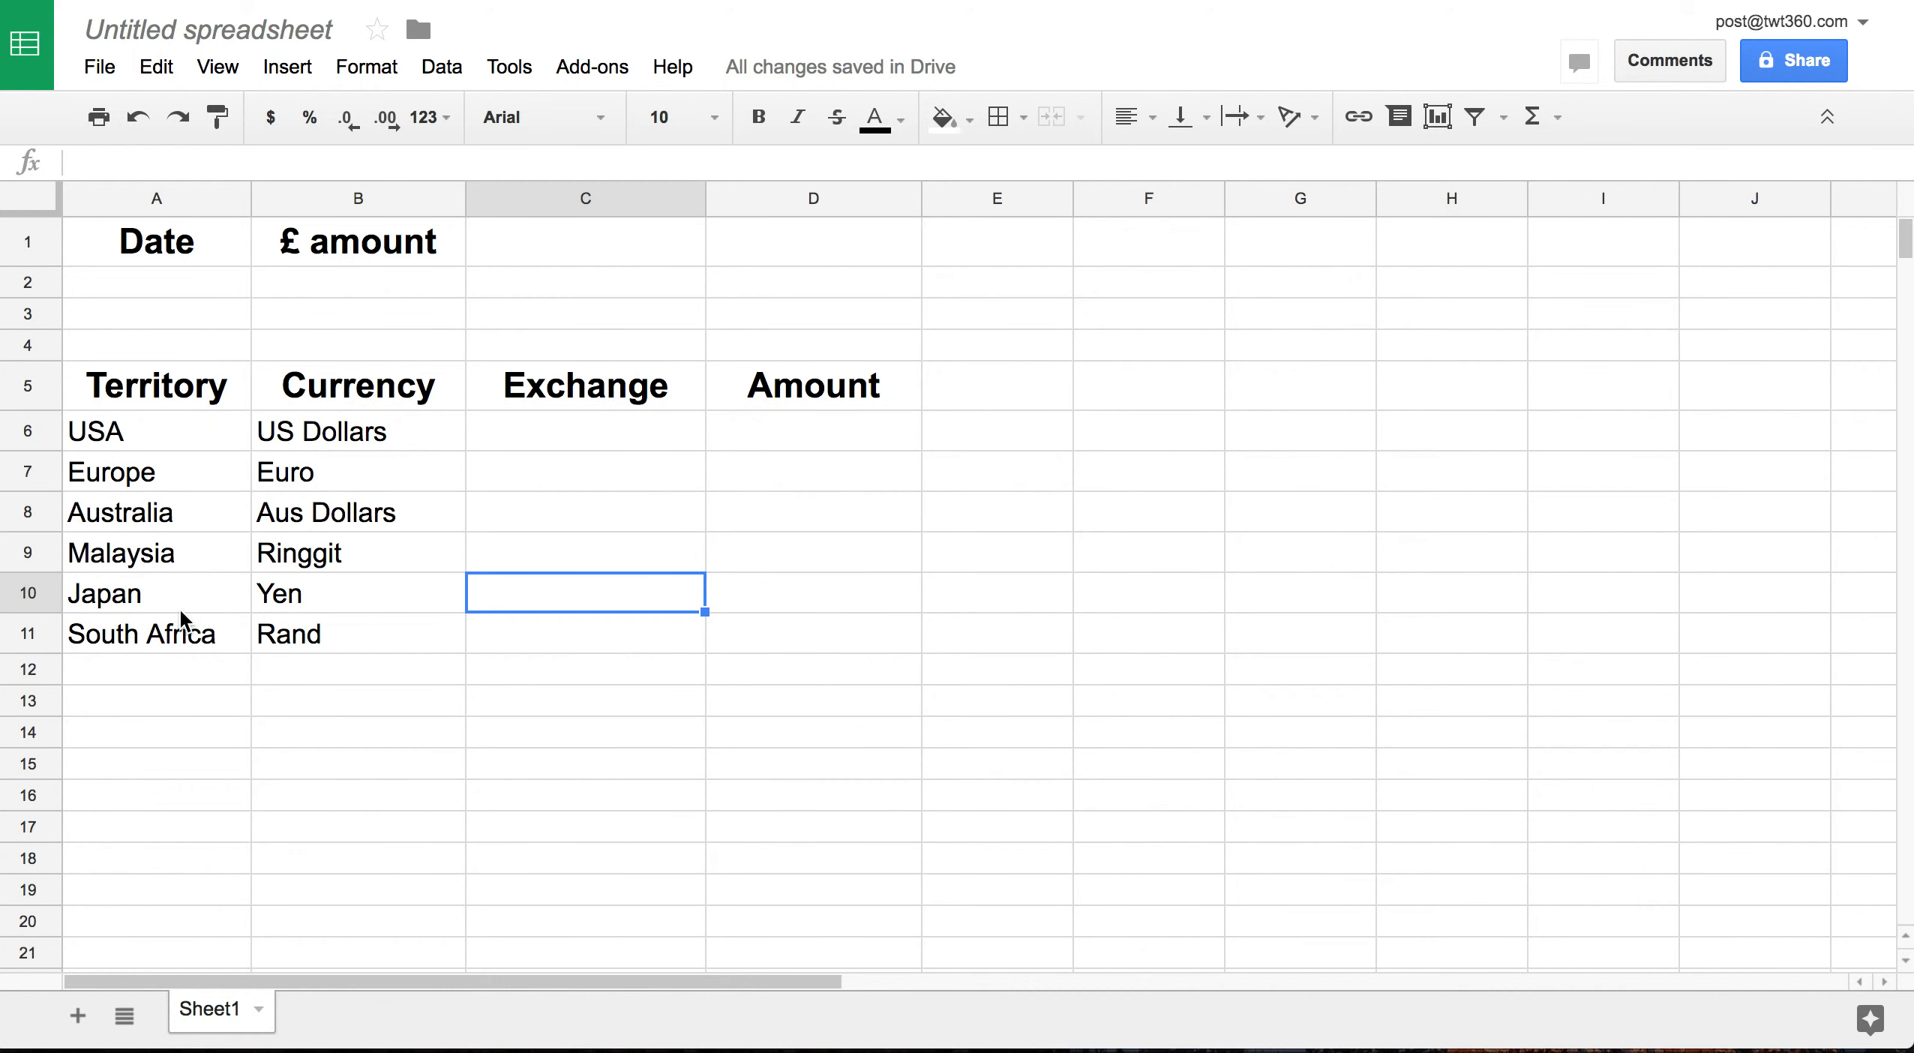
Enter the date 03/04/2017 in cell A2, under the Date heading
left_click(185, 282)
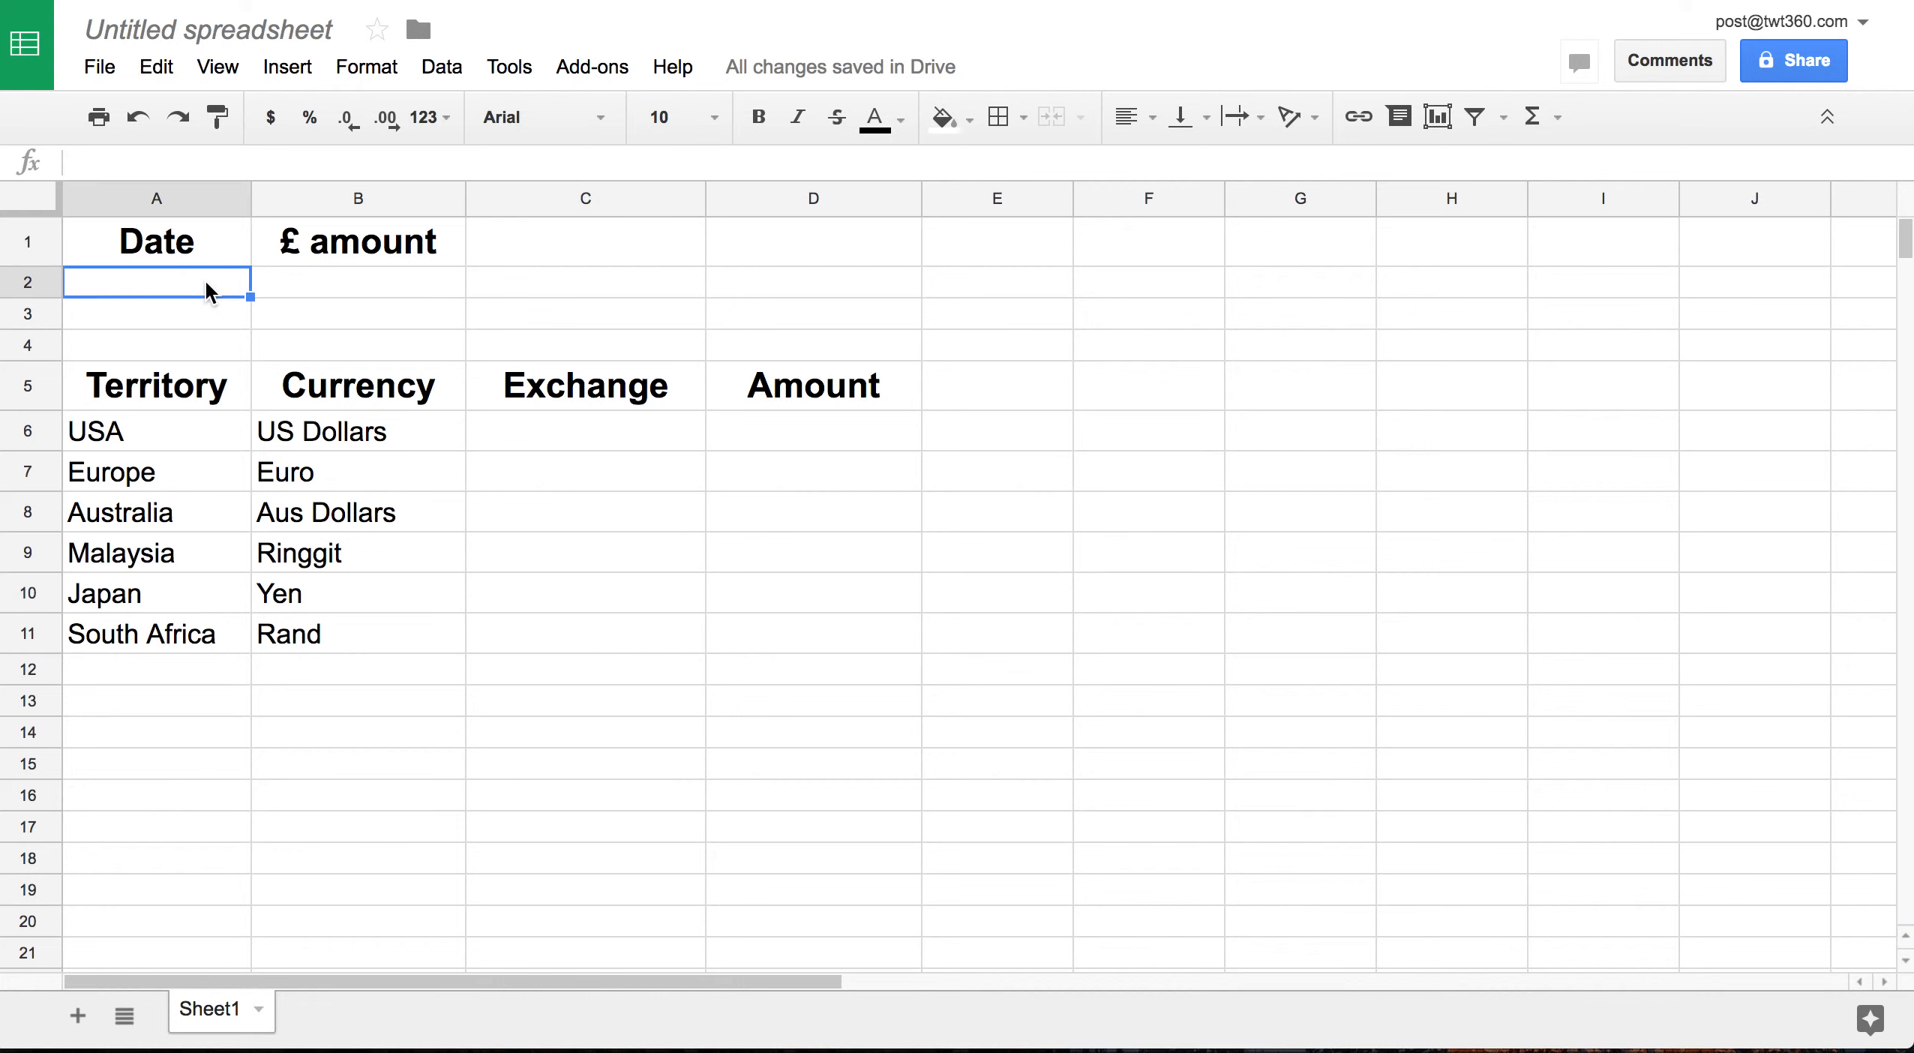
type("03/0")
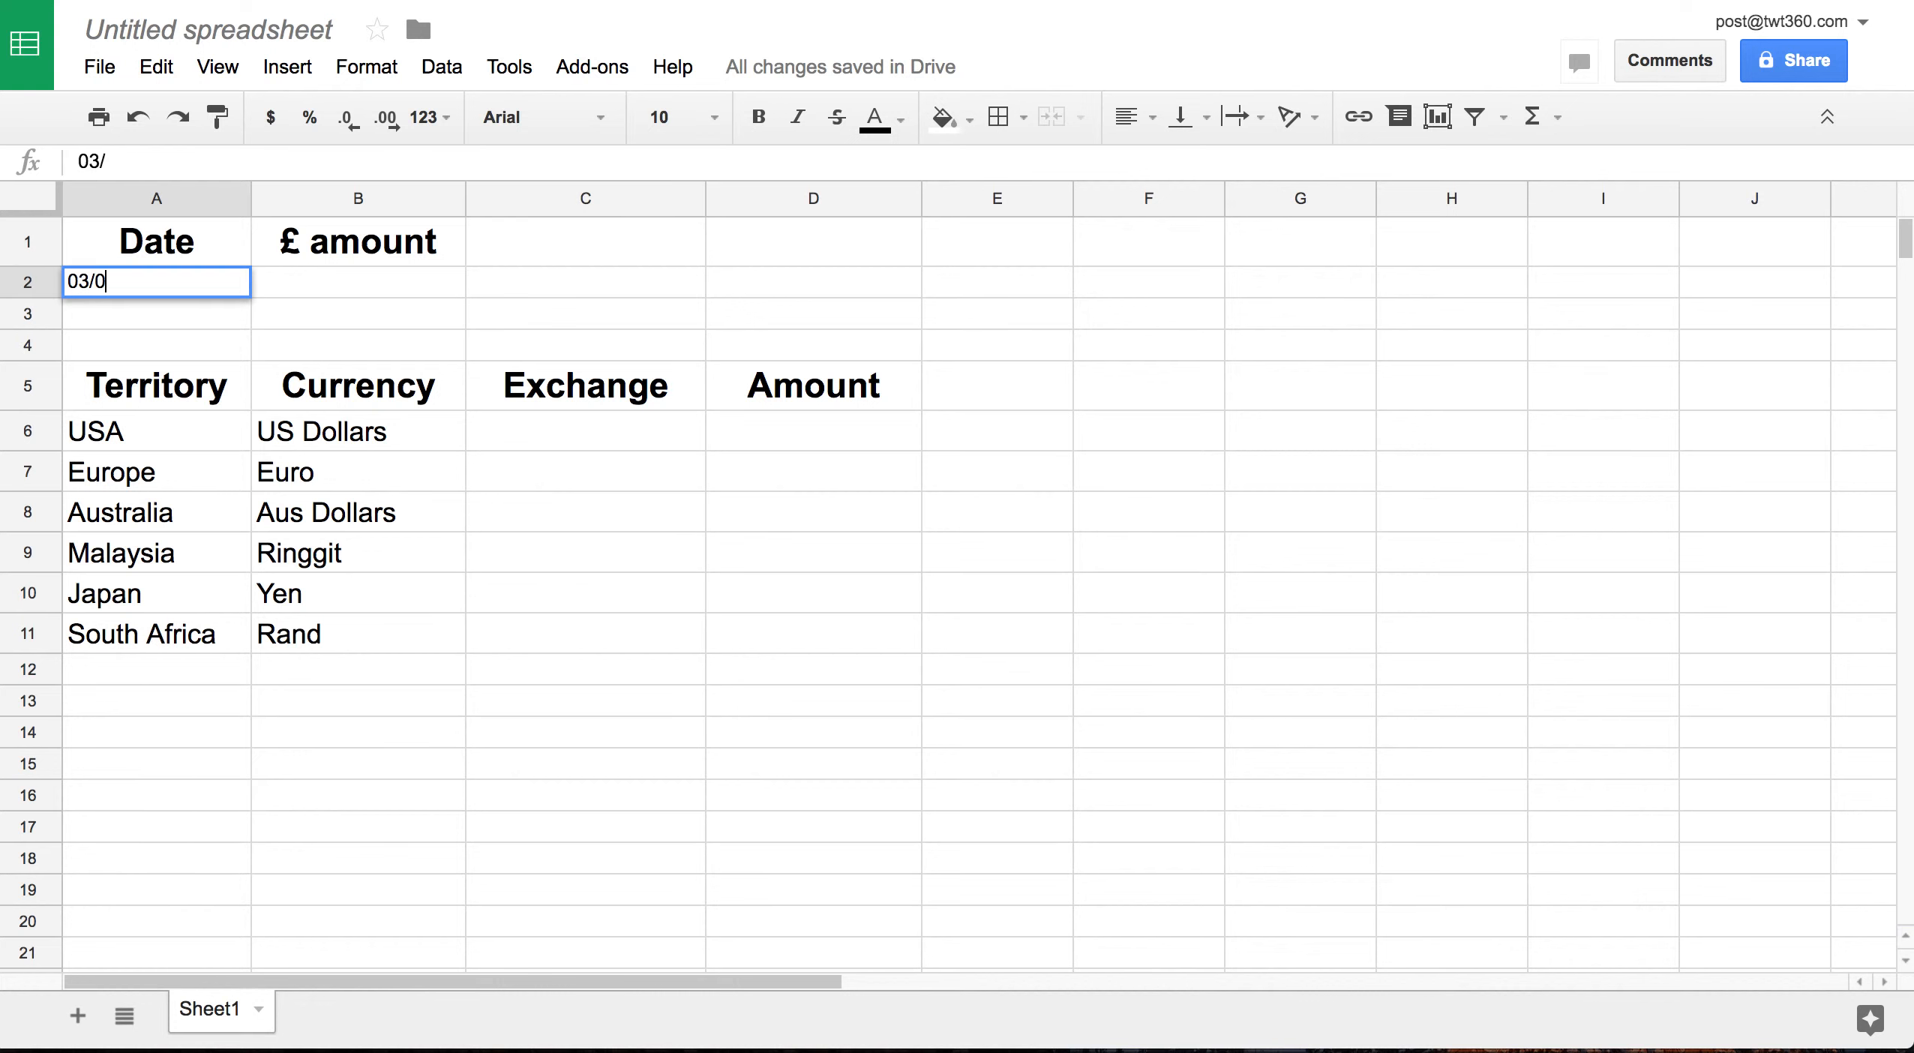
type("4/2017")
key("Return")
Format the date in cell A2 with the custom day-month-year style shown as 5-Aug-1930
left_click(191, 283)
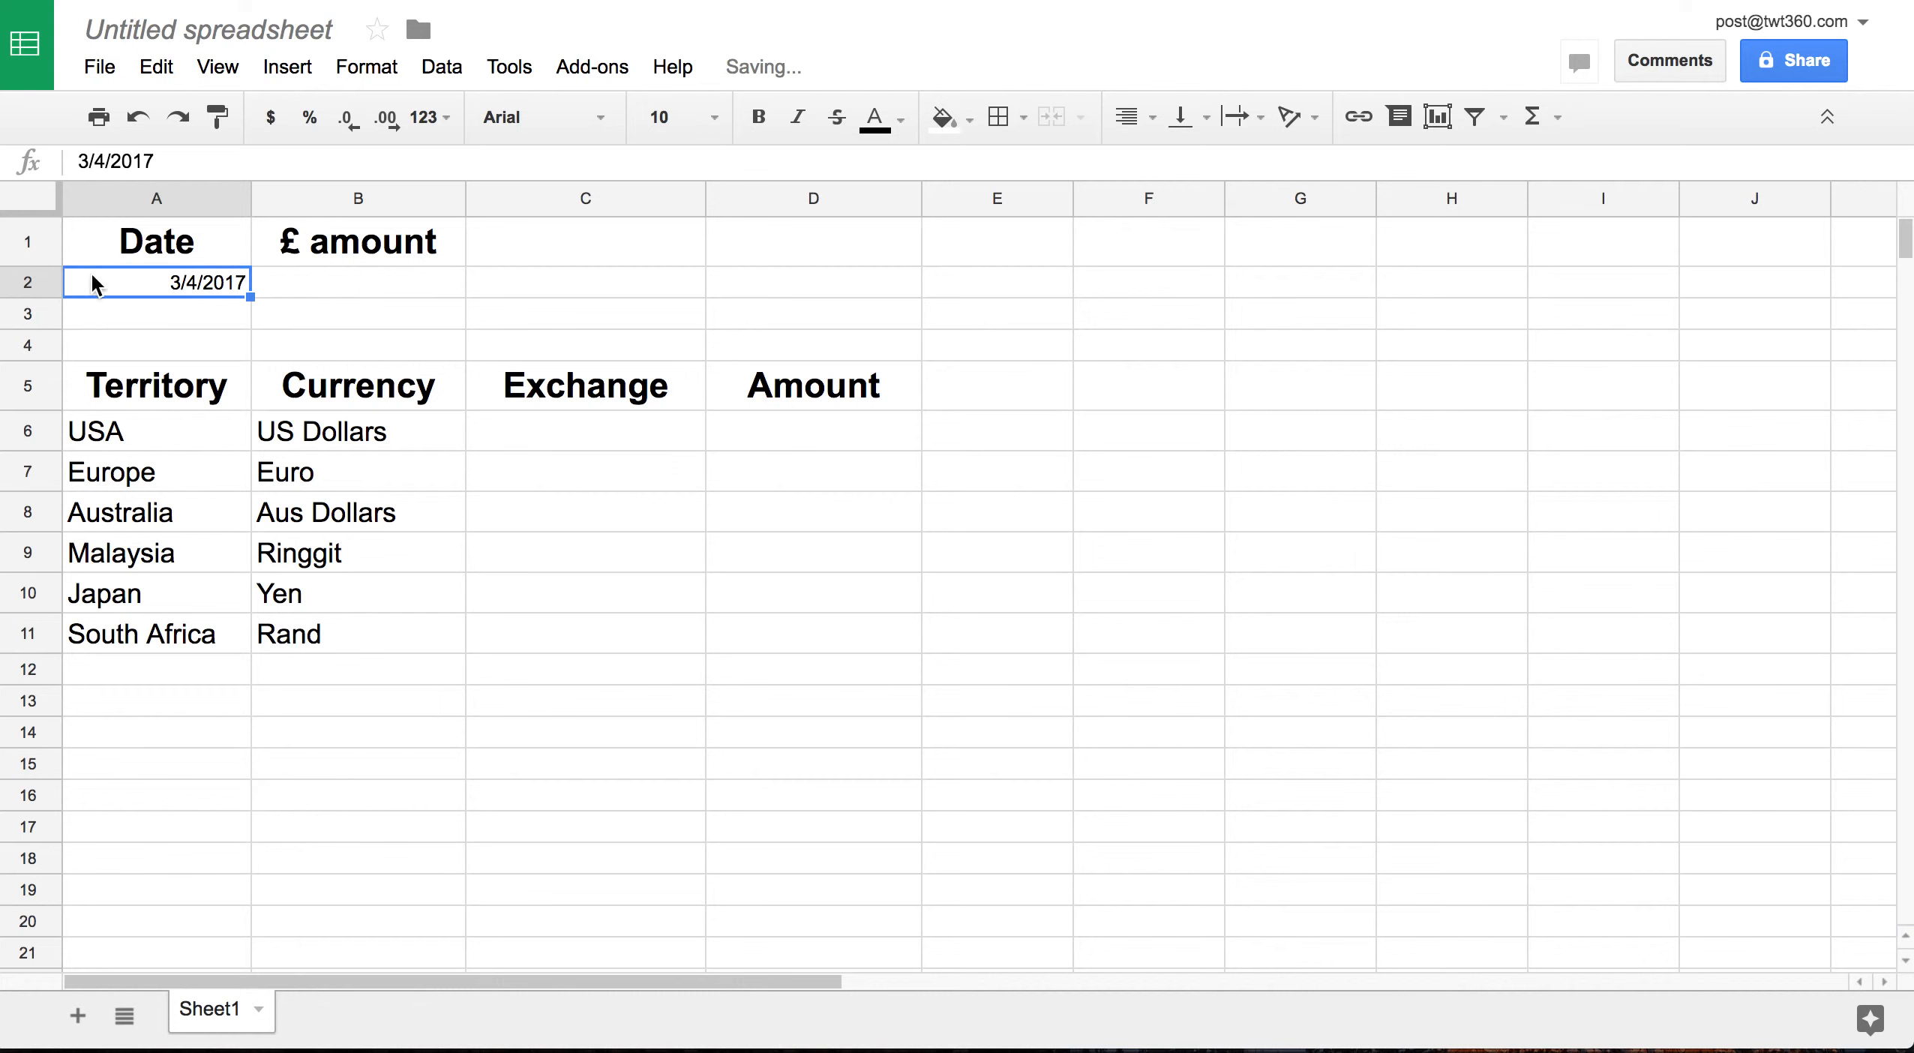
left_click(365, 71)
mouse_move(385, 120)
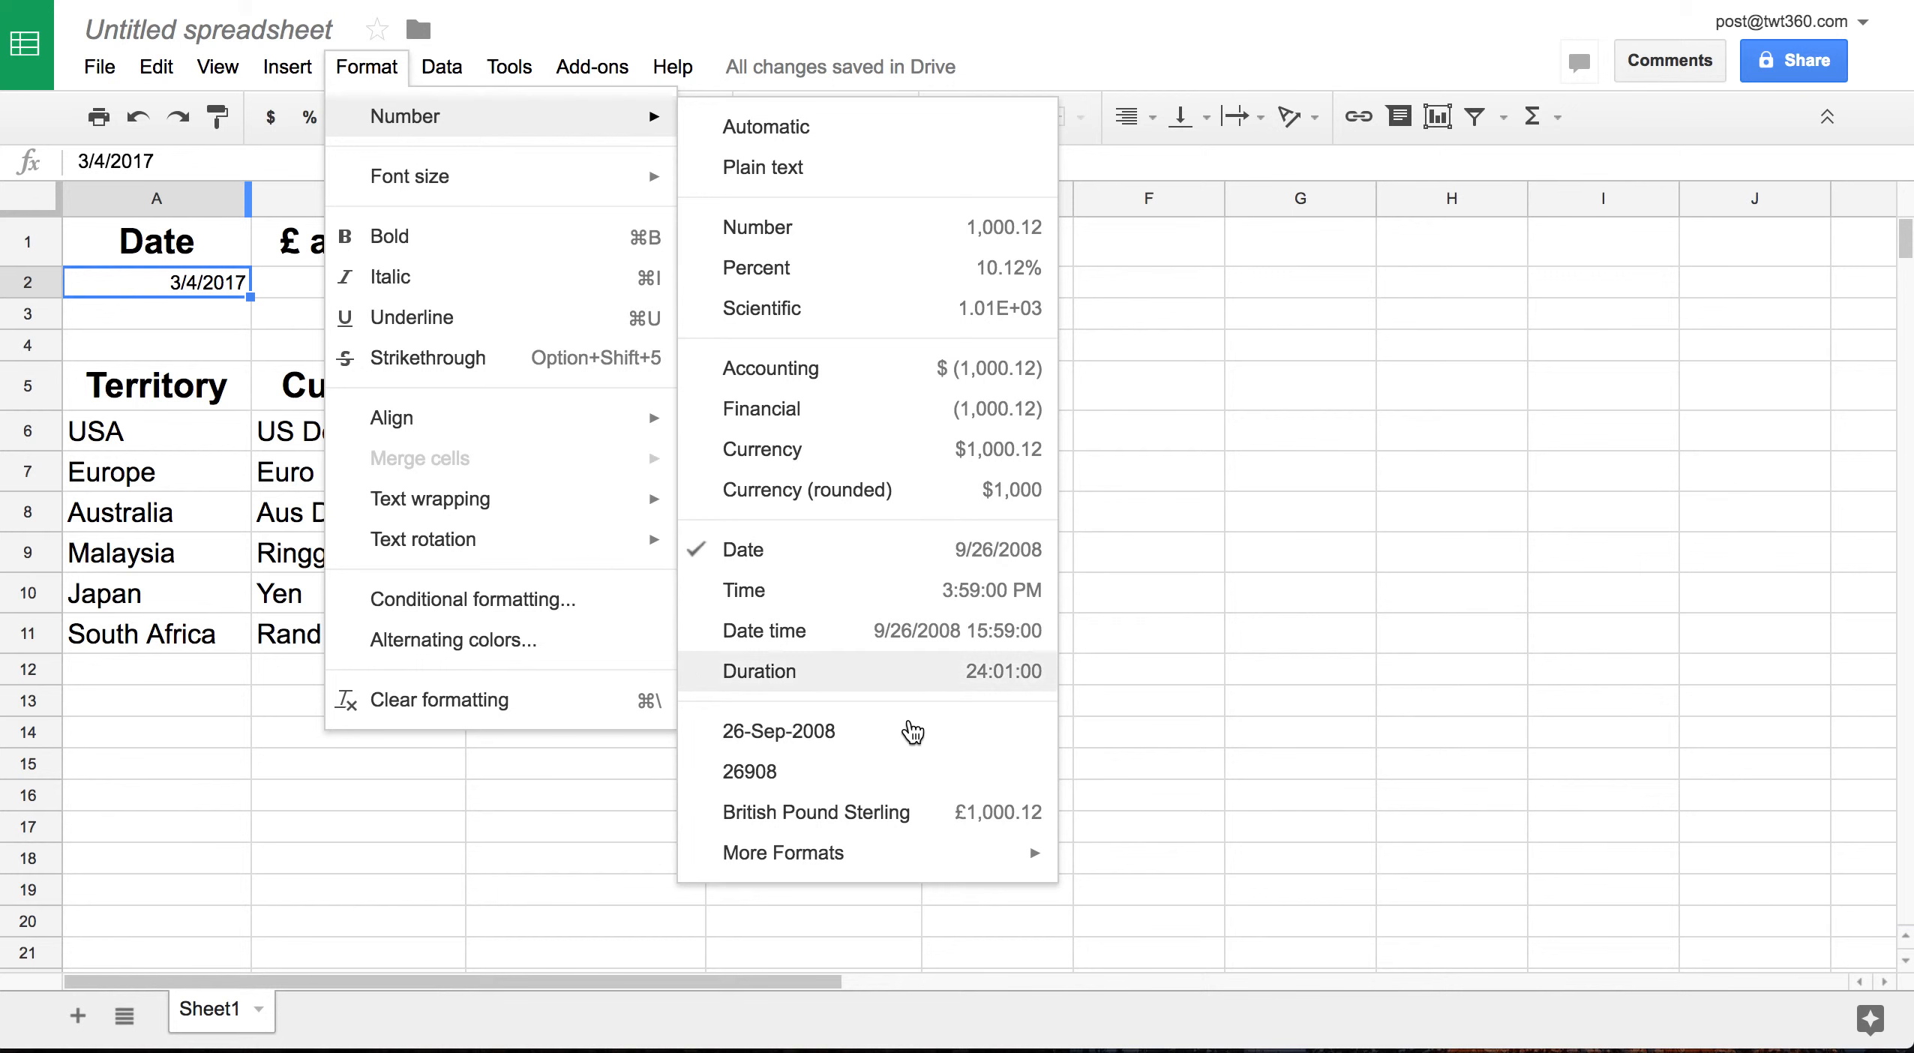
mouse_move(899, 853)
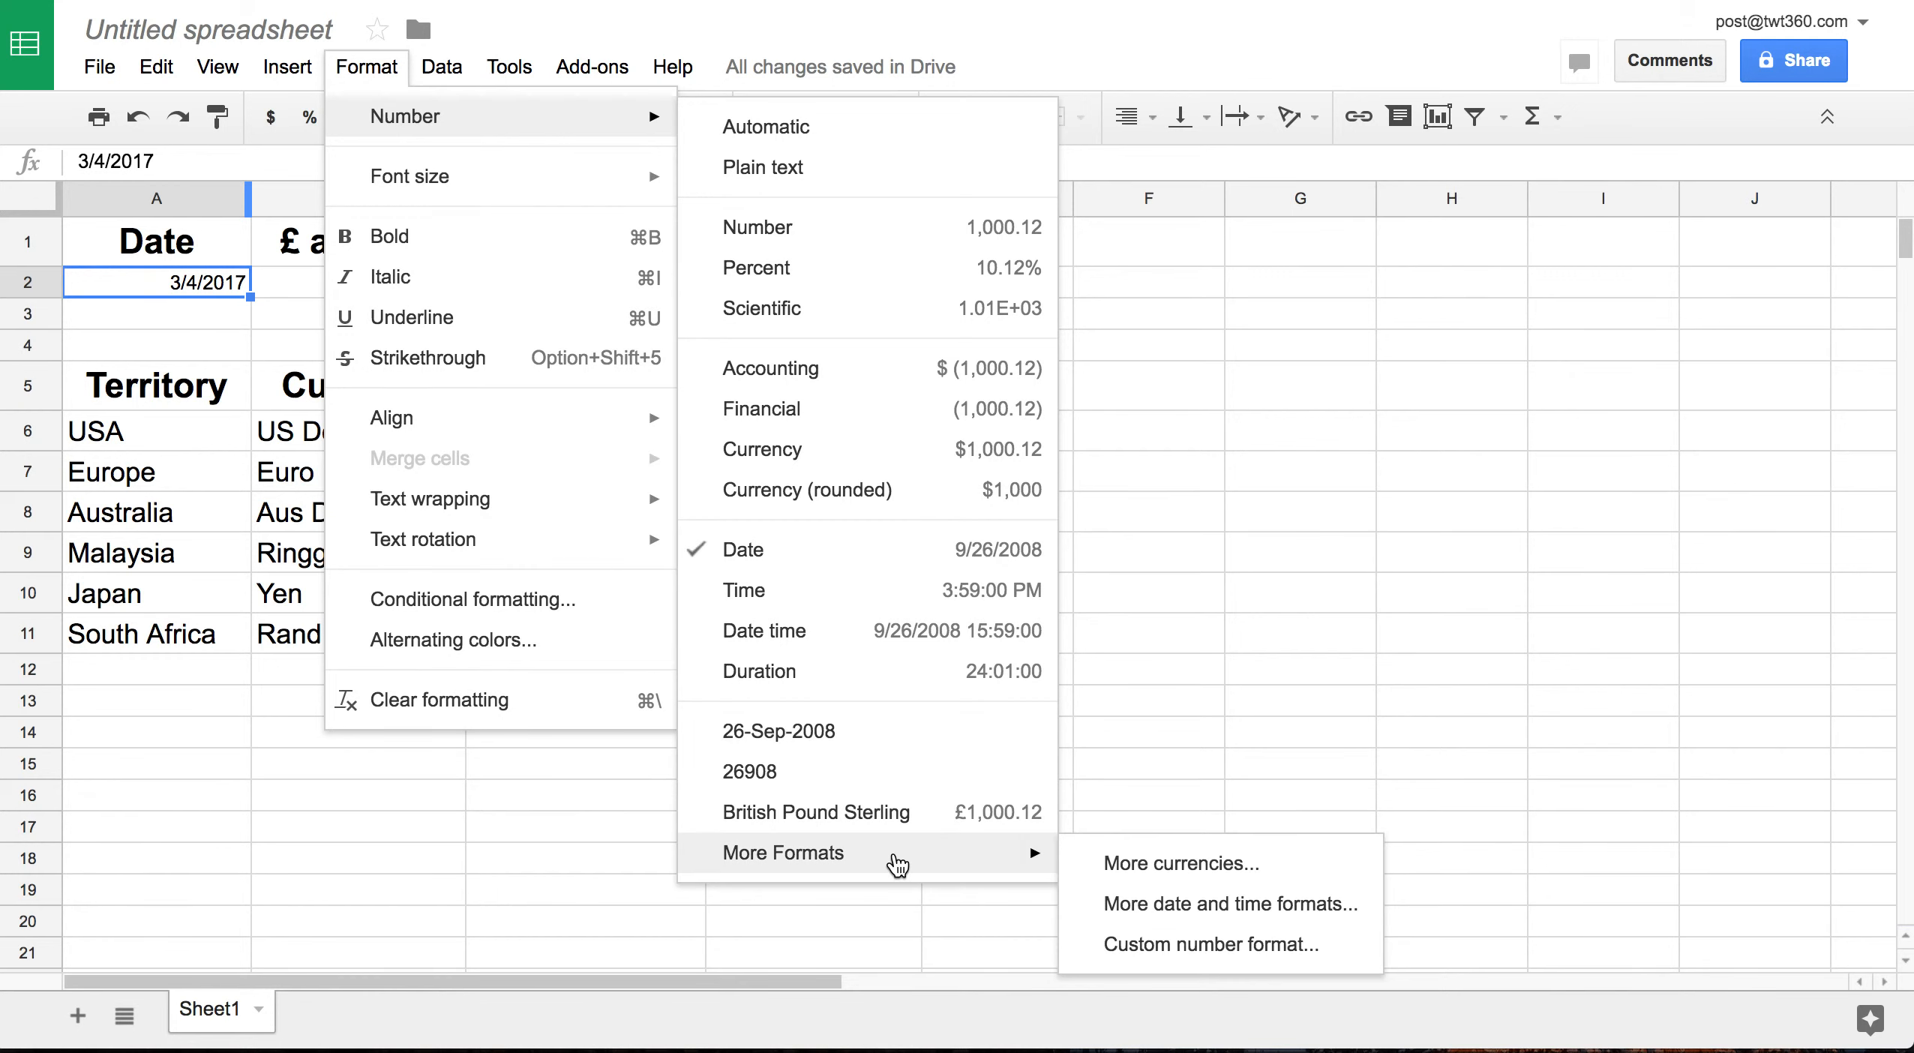
left_click(1161, 925)
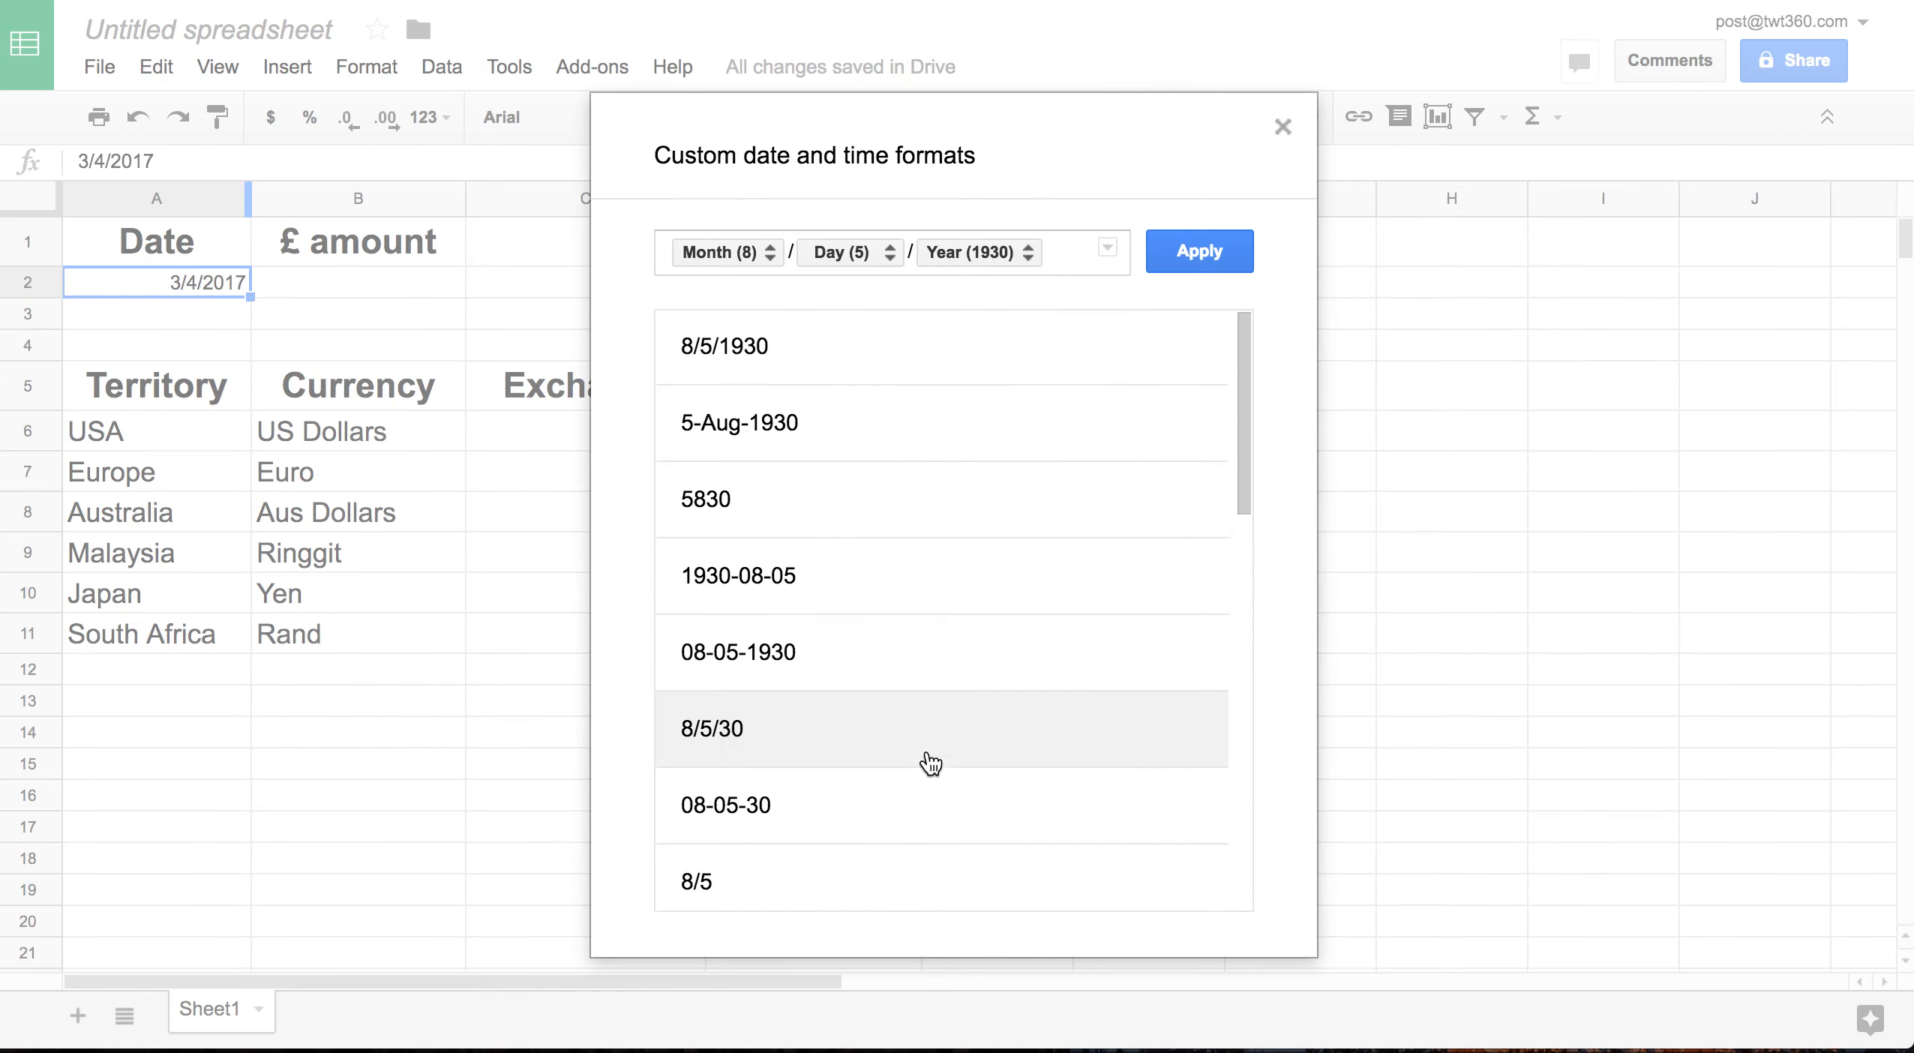
scroll(930, 762, "down", 1)
left_click(842, 376)
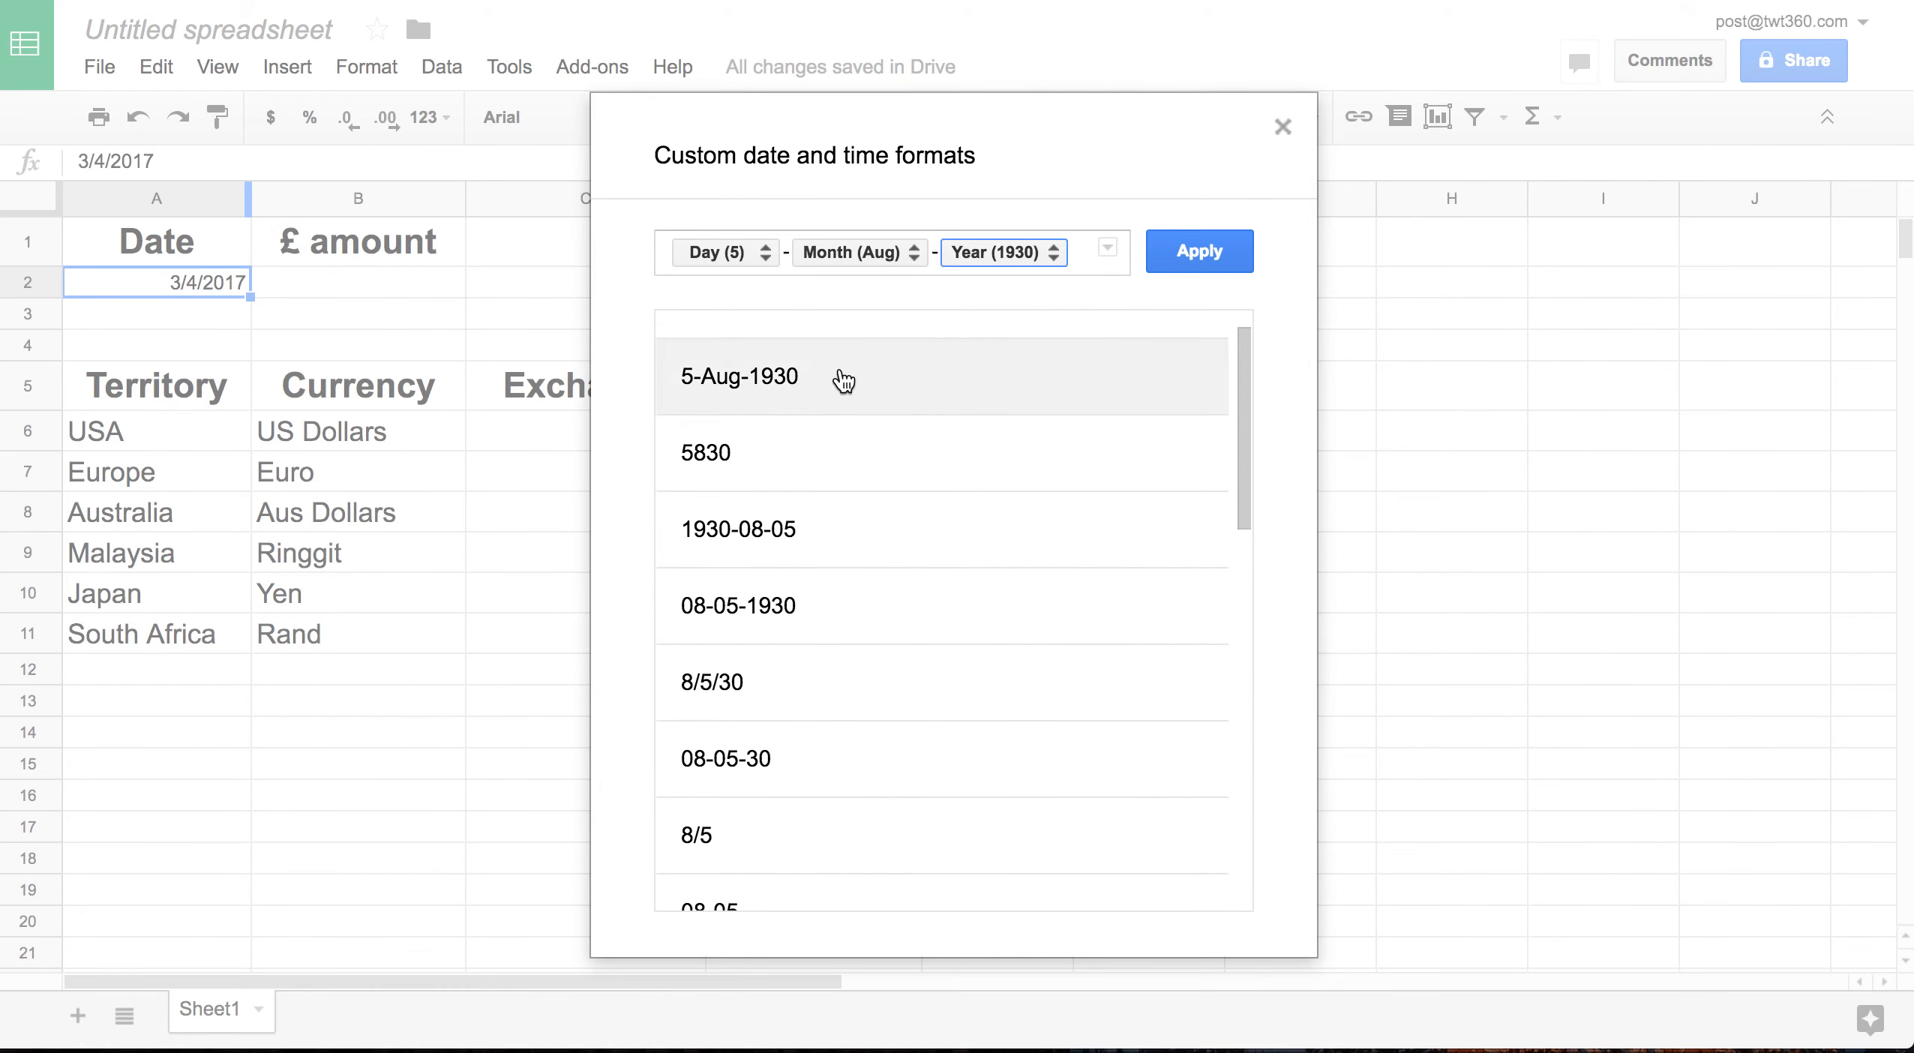
left_click(1180, 253)
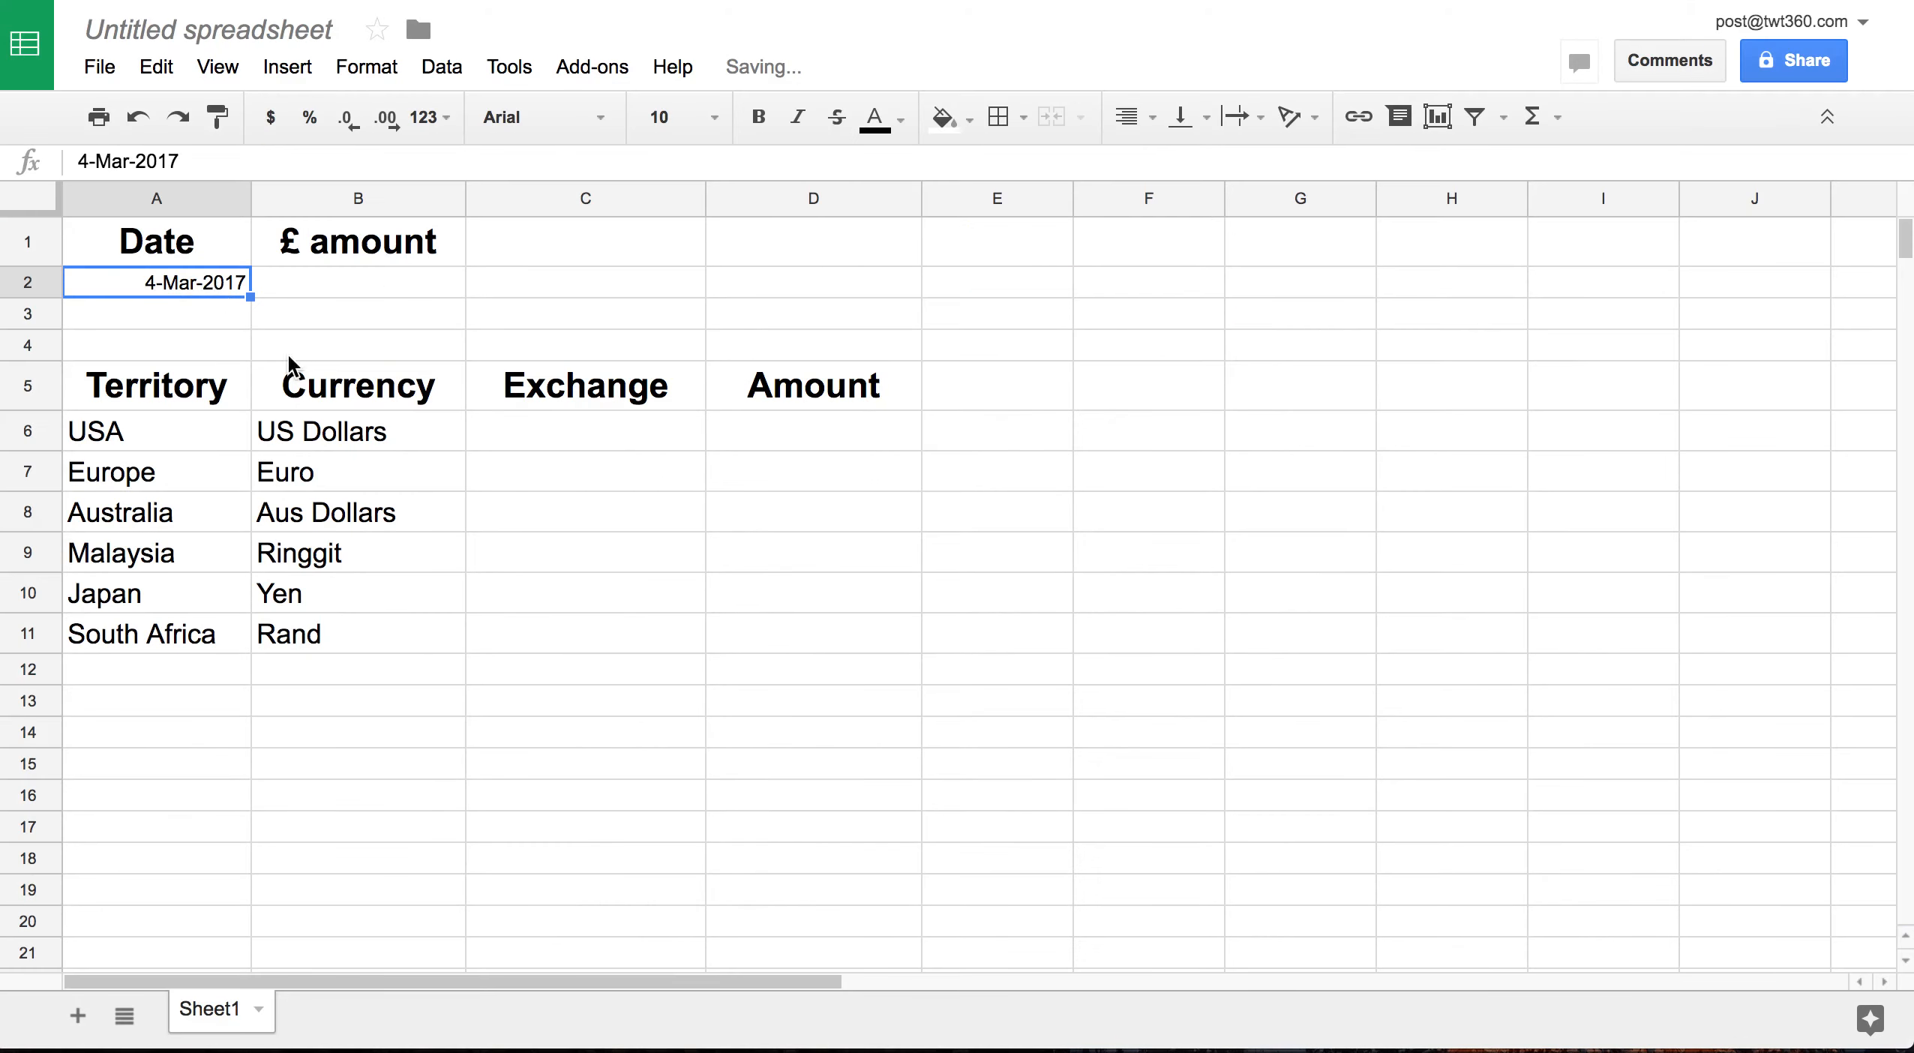
Enter 100 in cell B2, under the £ amount heading
left_click(308, 281)
type("100")
left_click(691, 323)
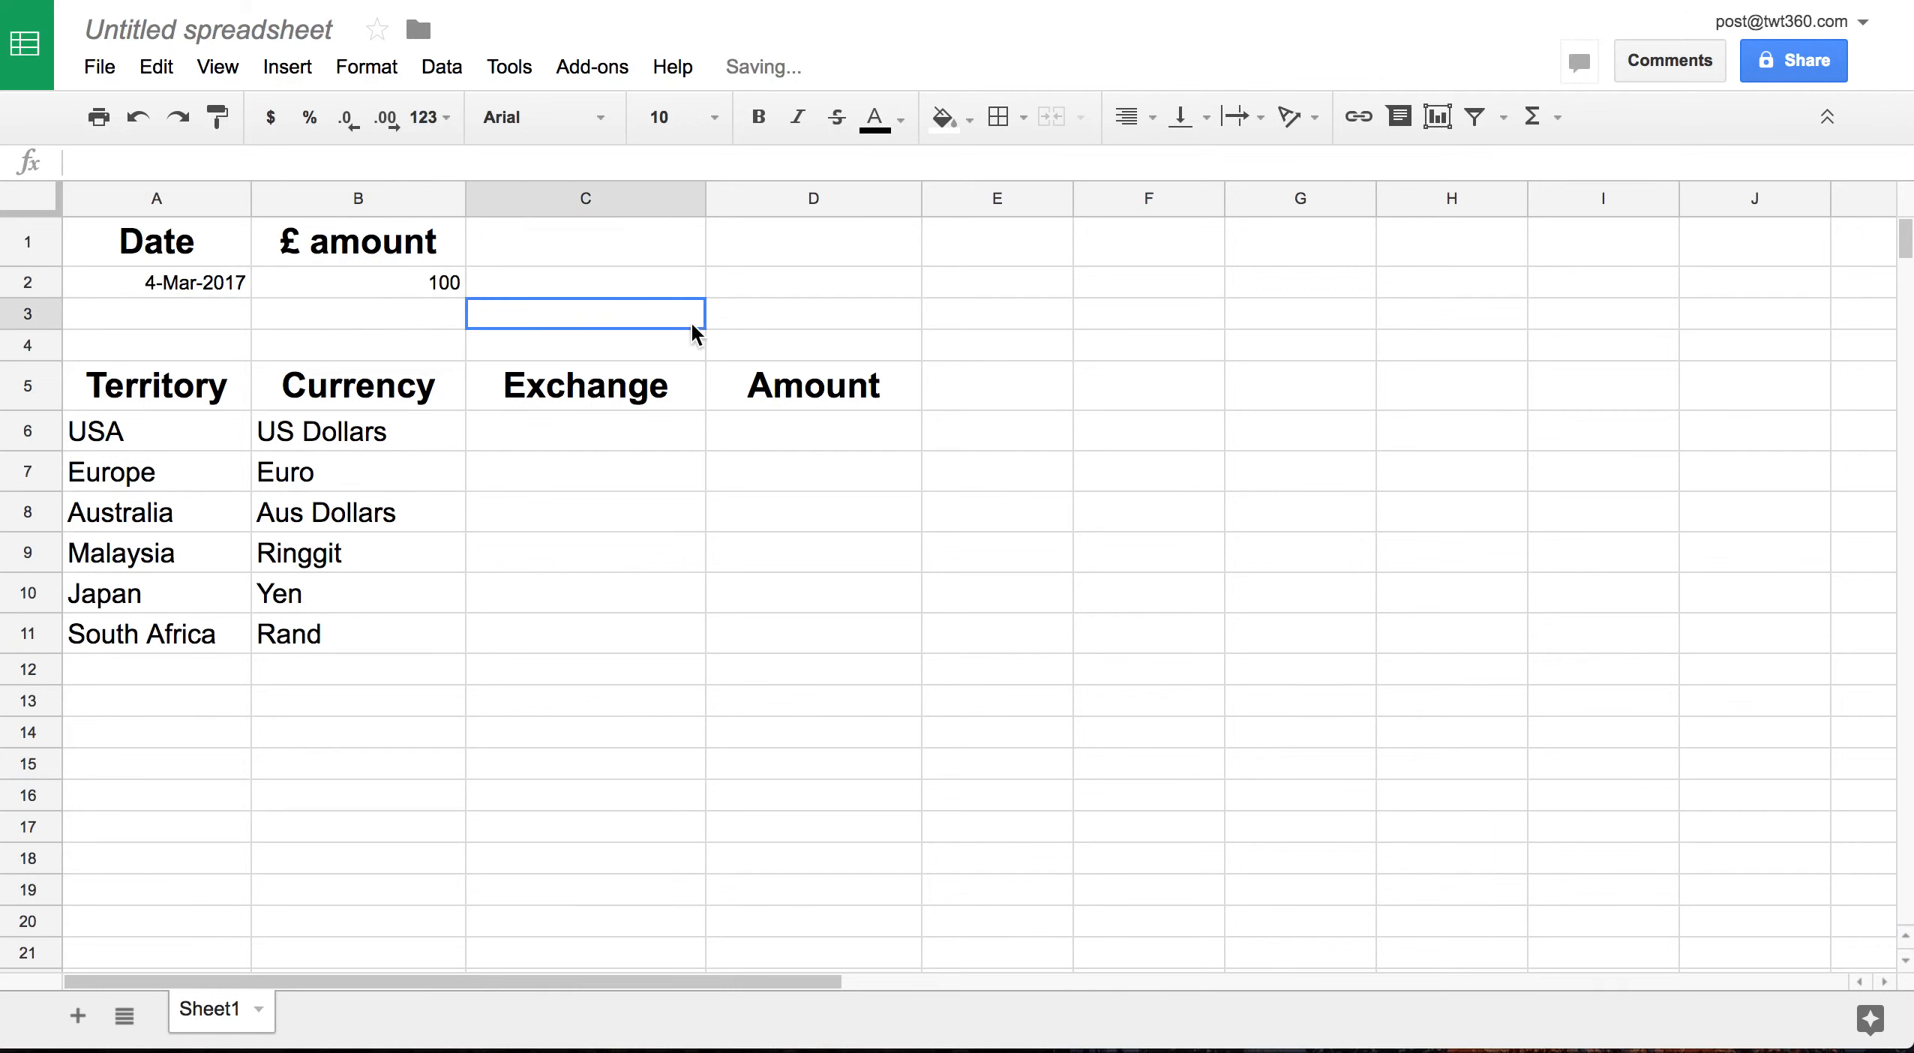
Format the amount in cell B2 with the custom pound currency format £1,000.00
left_click(379, 283)
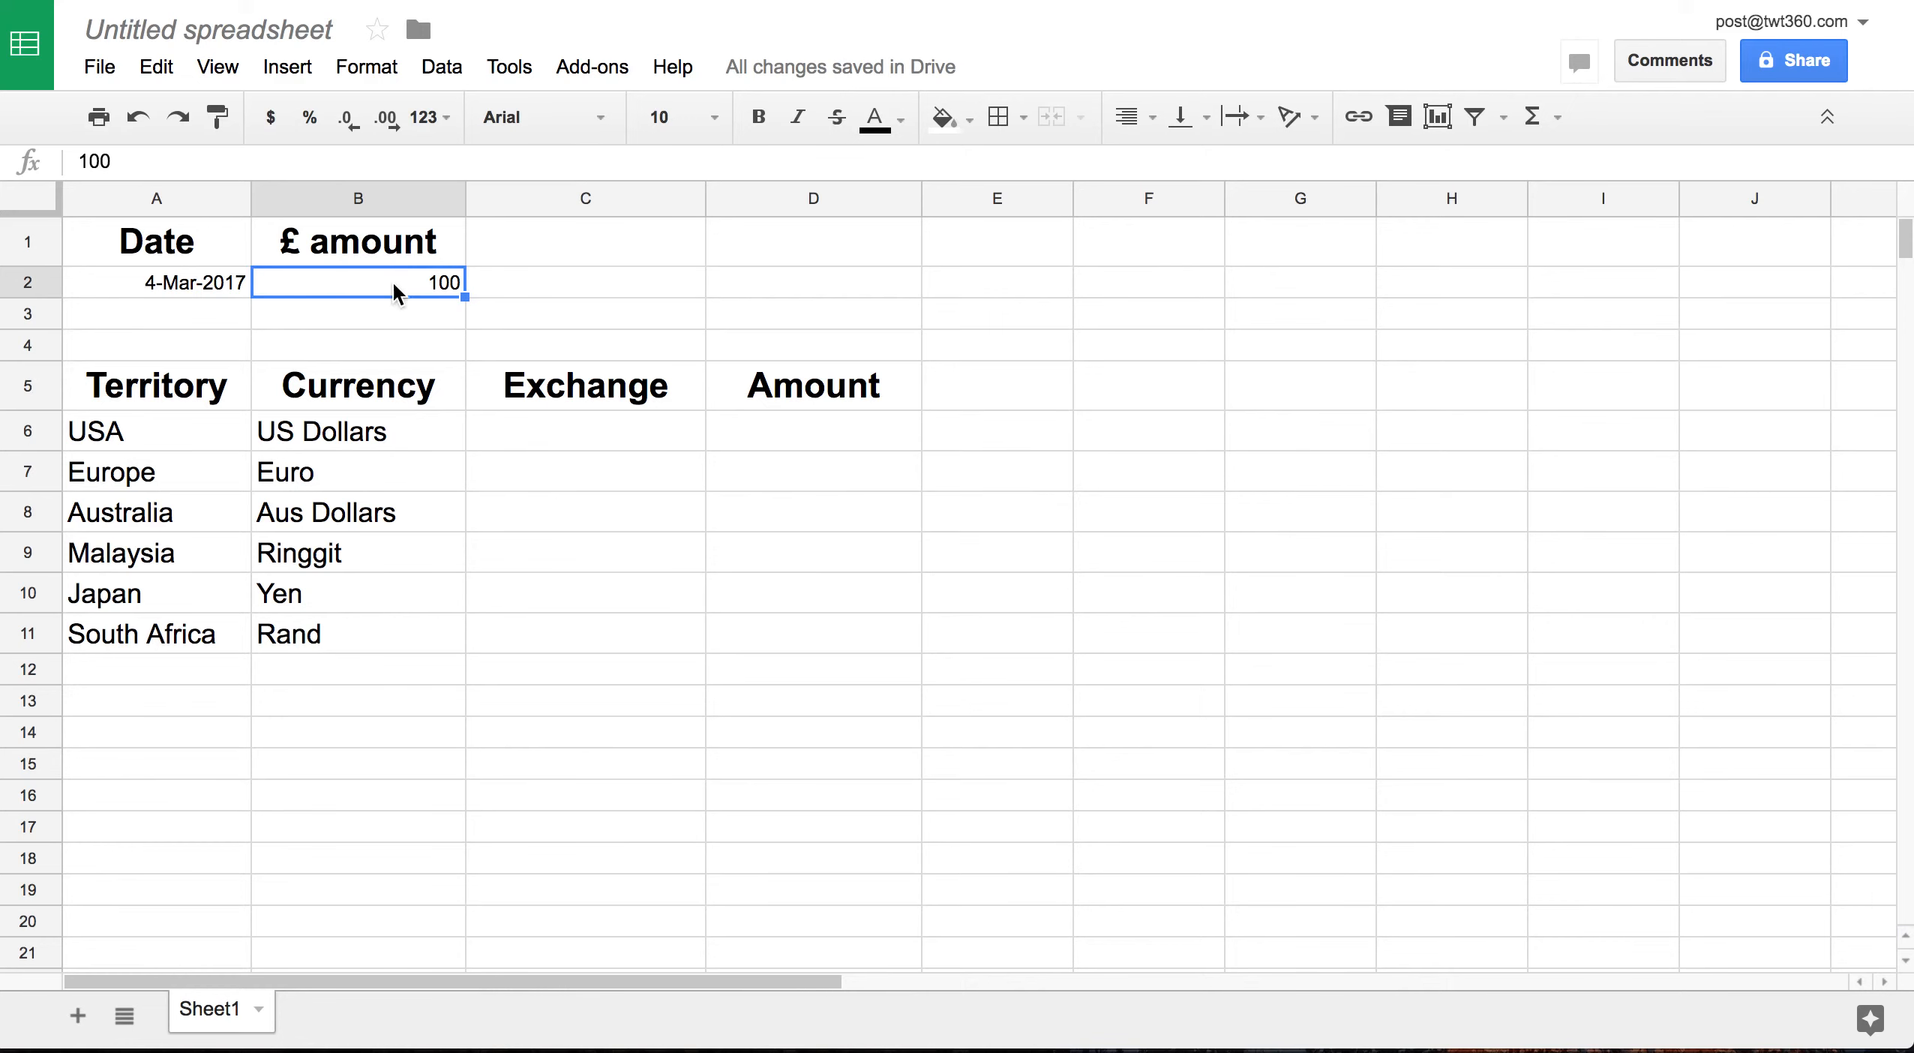
left_click(360, 75)
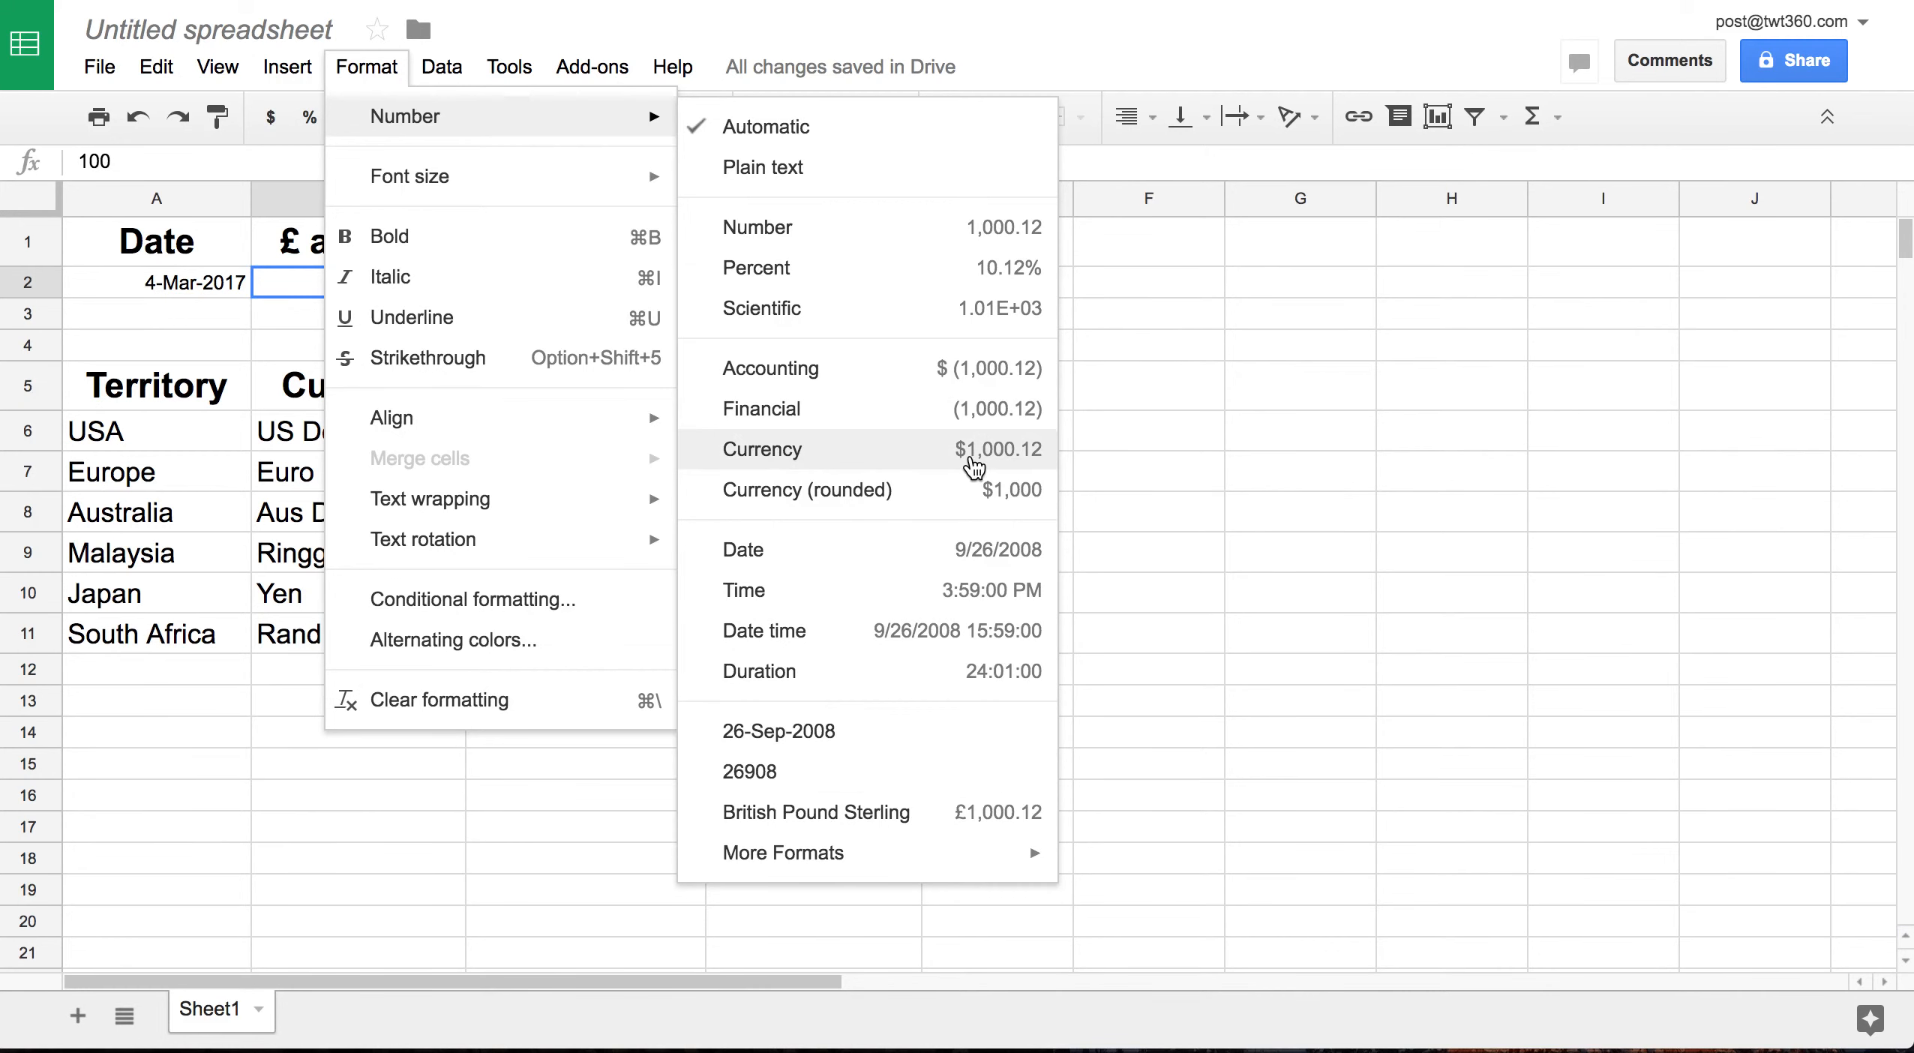
mouse_move(878, 857)
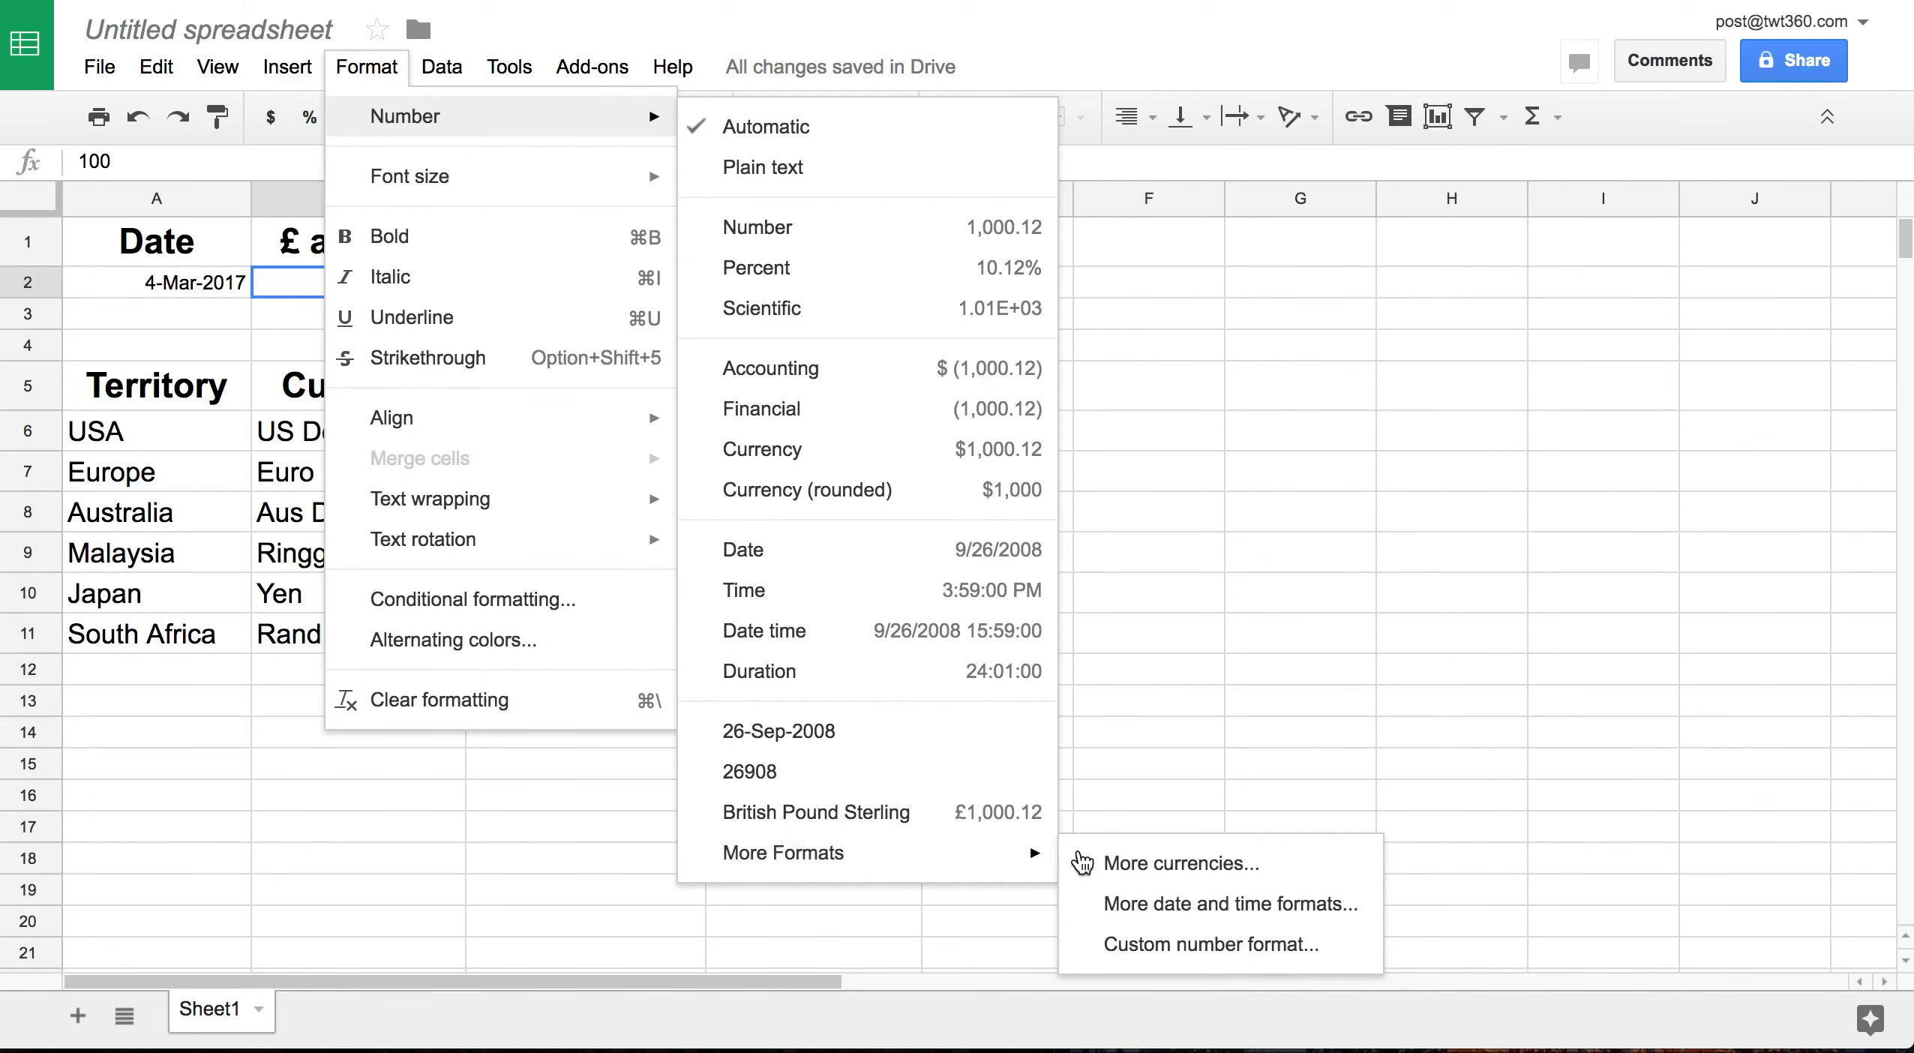
left_click(1111, 866)
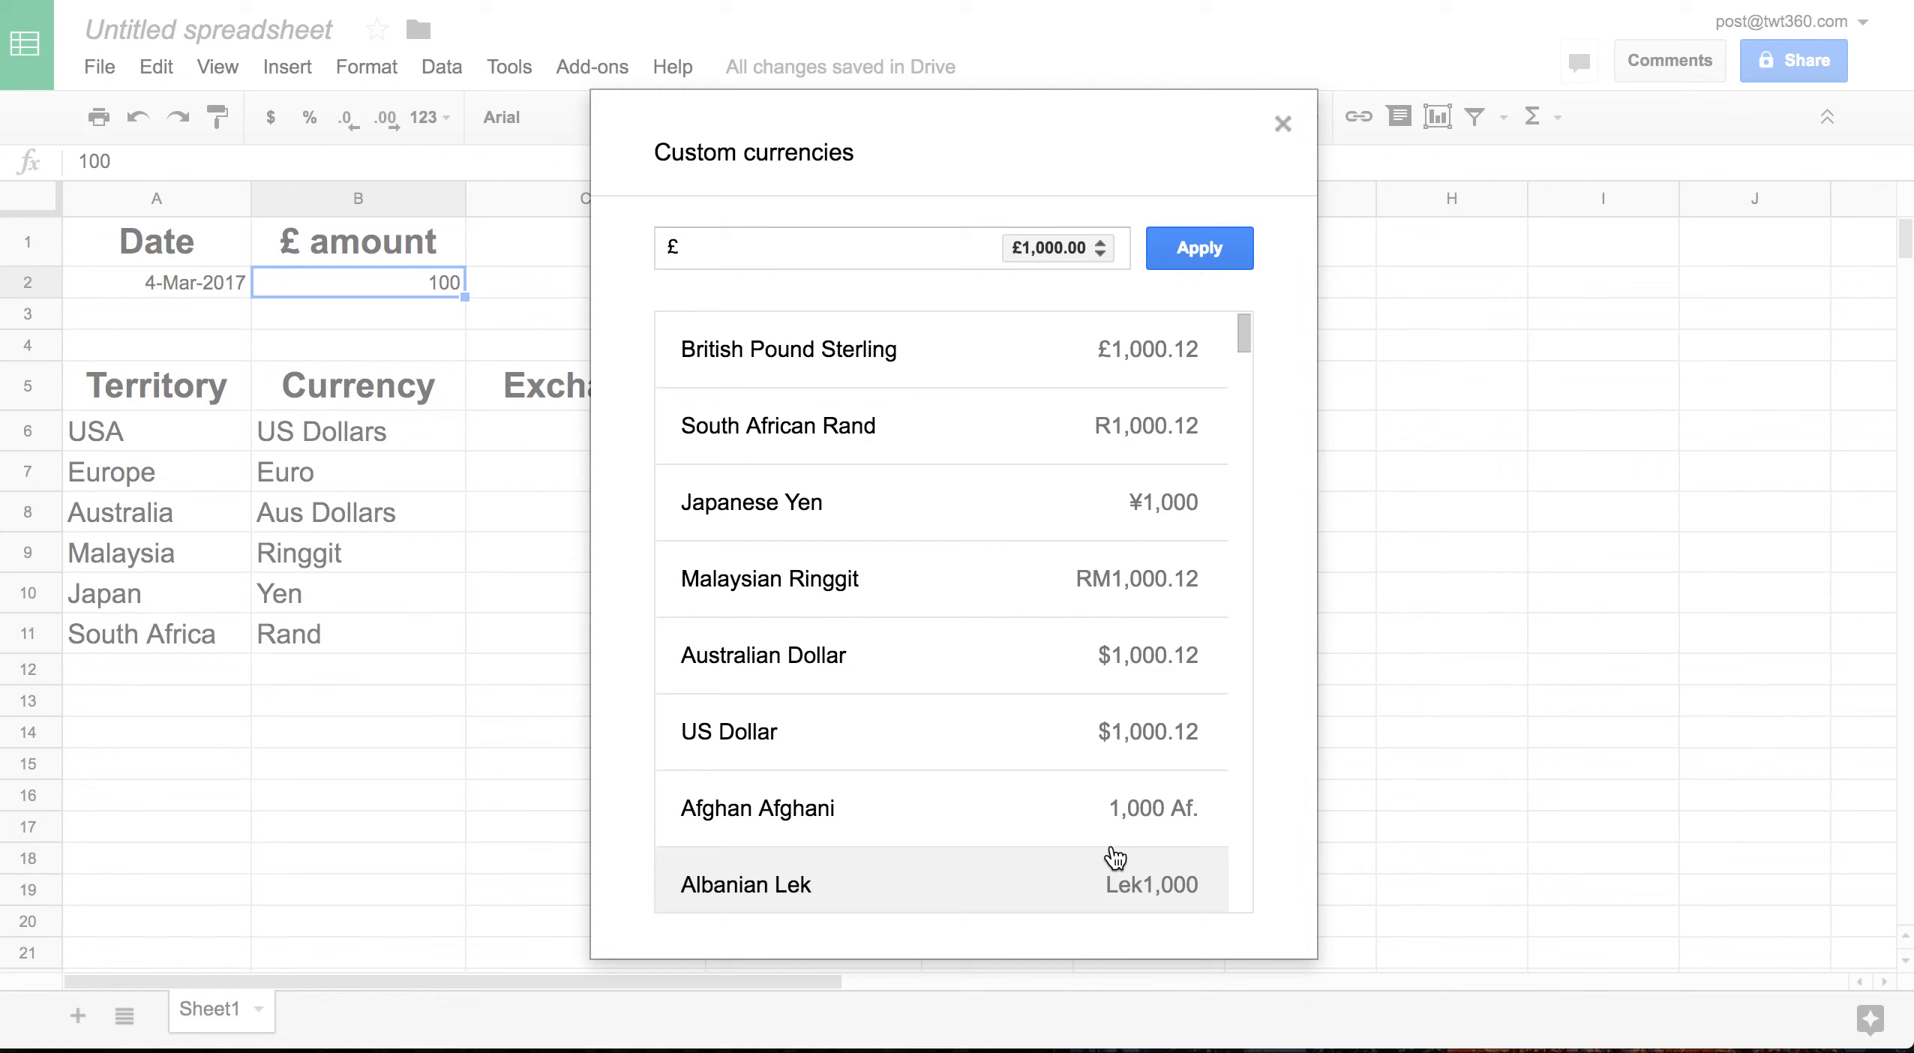
left_click(801, 240)
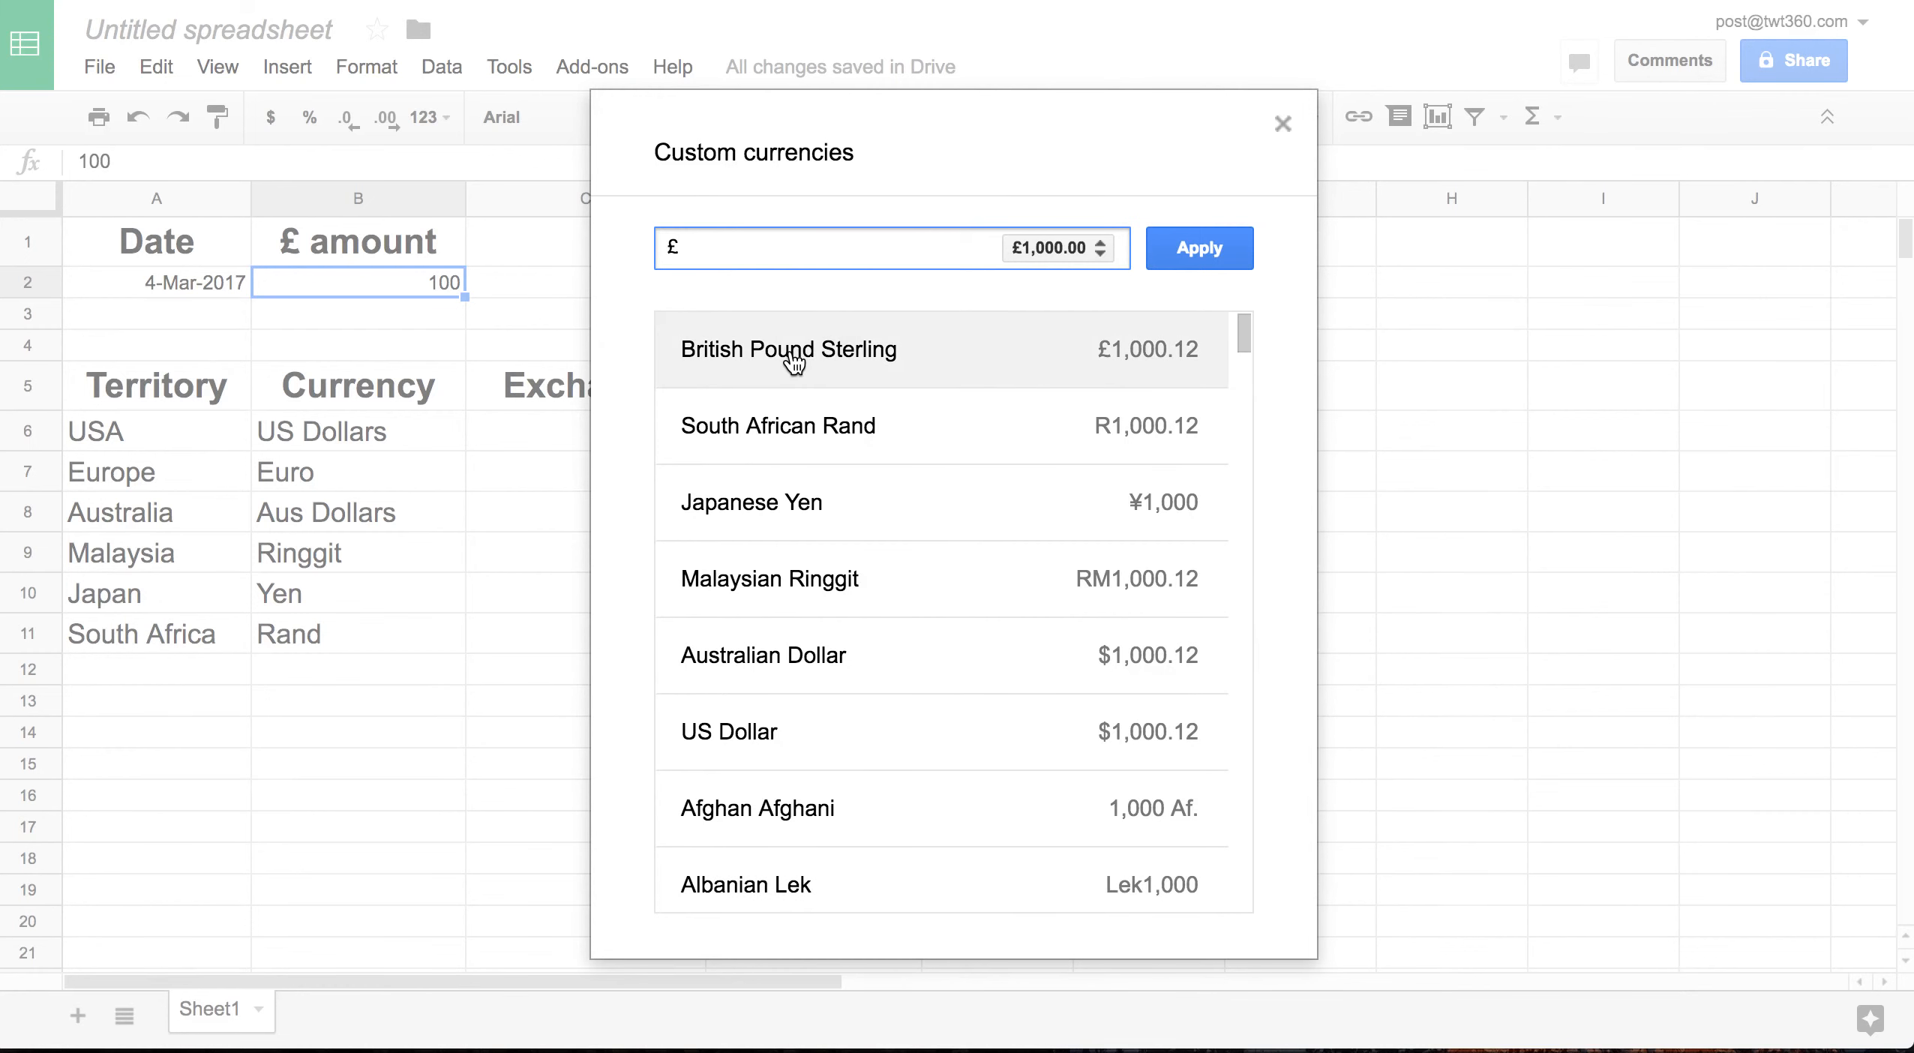
left_click(1209, 252)
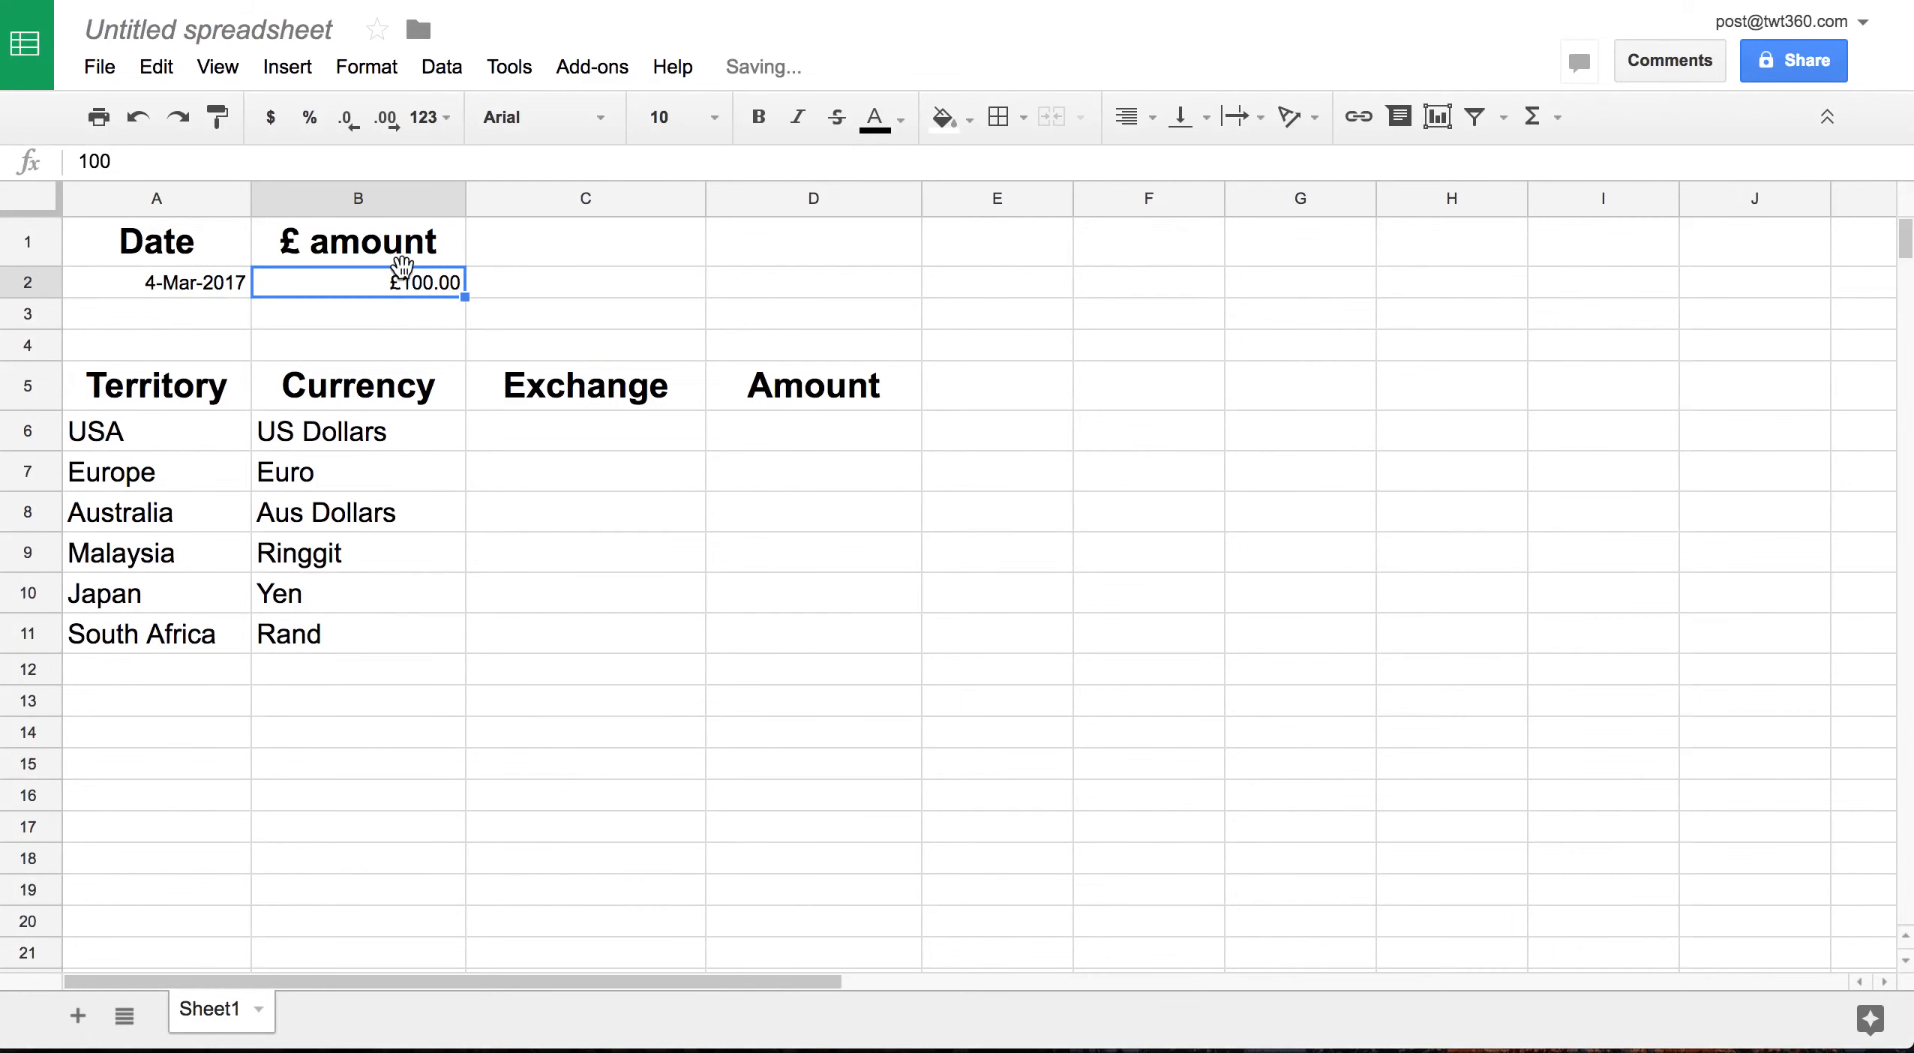
Fill in the Exchange rates for US Dollars, Euro and Aus Dollars in C6:C8 as 1.25, 1.18 and 1.62
left_click(552, 435)
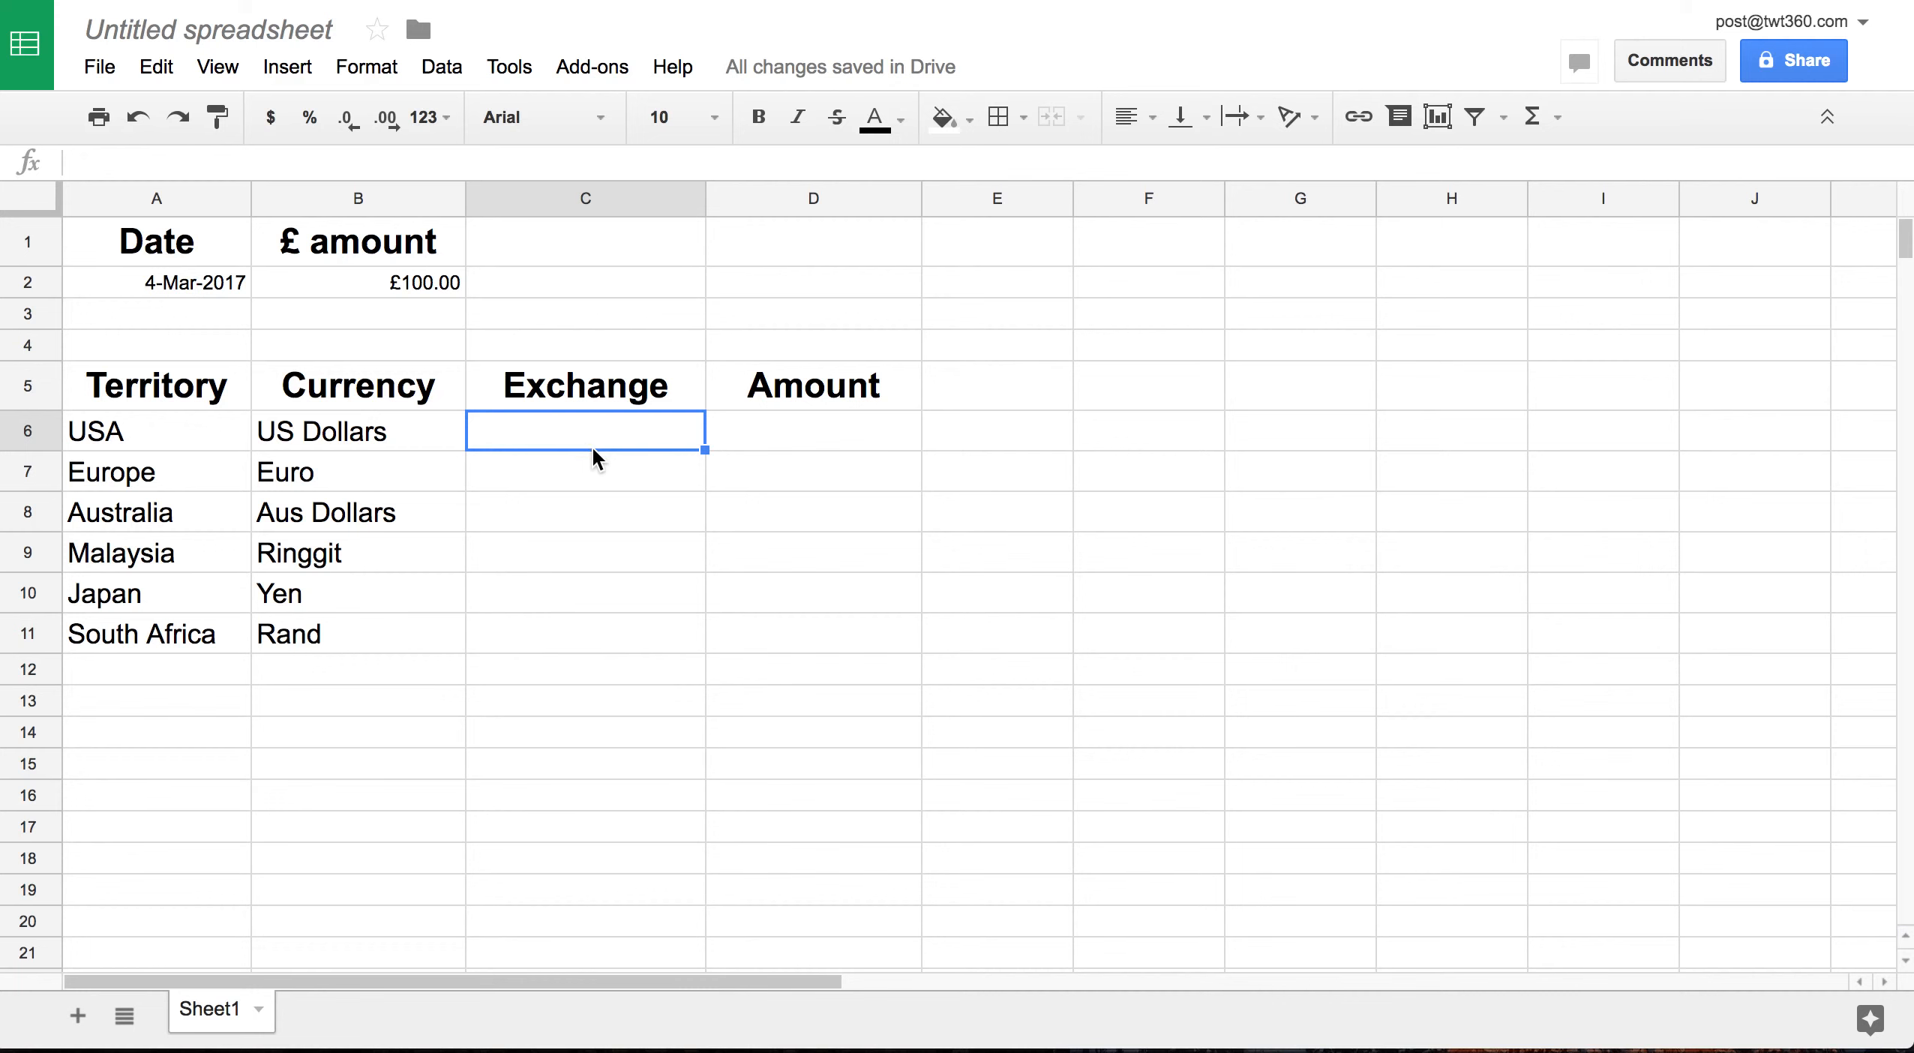
type("1.25")
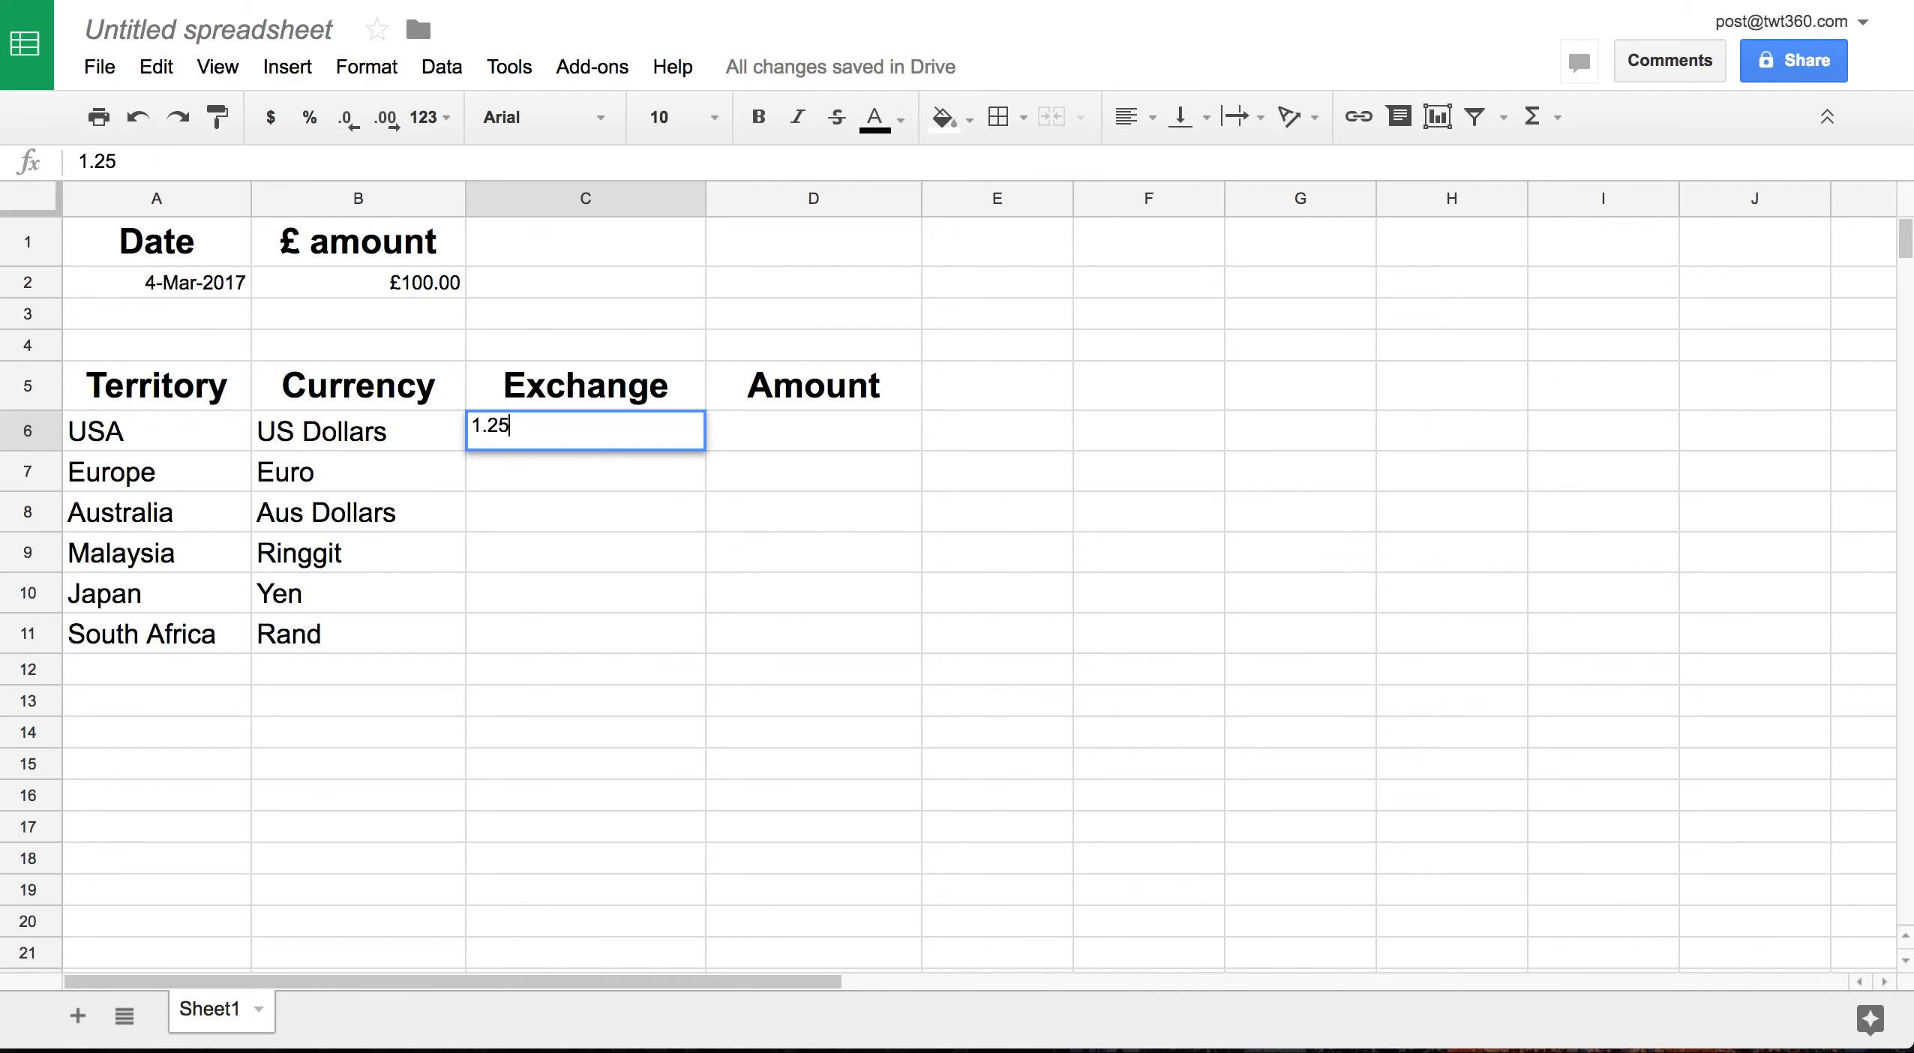
key("Return")
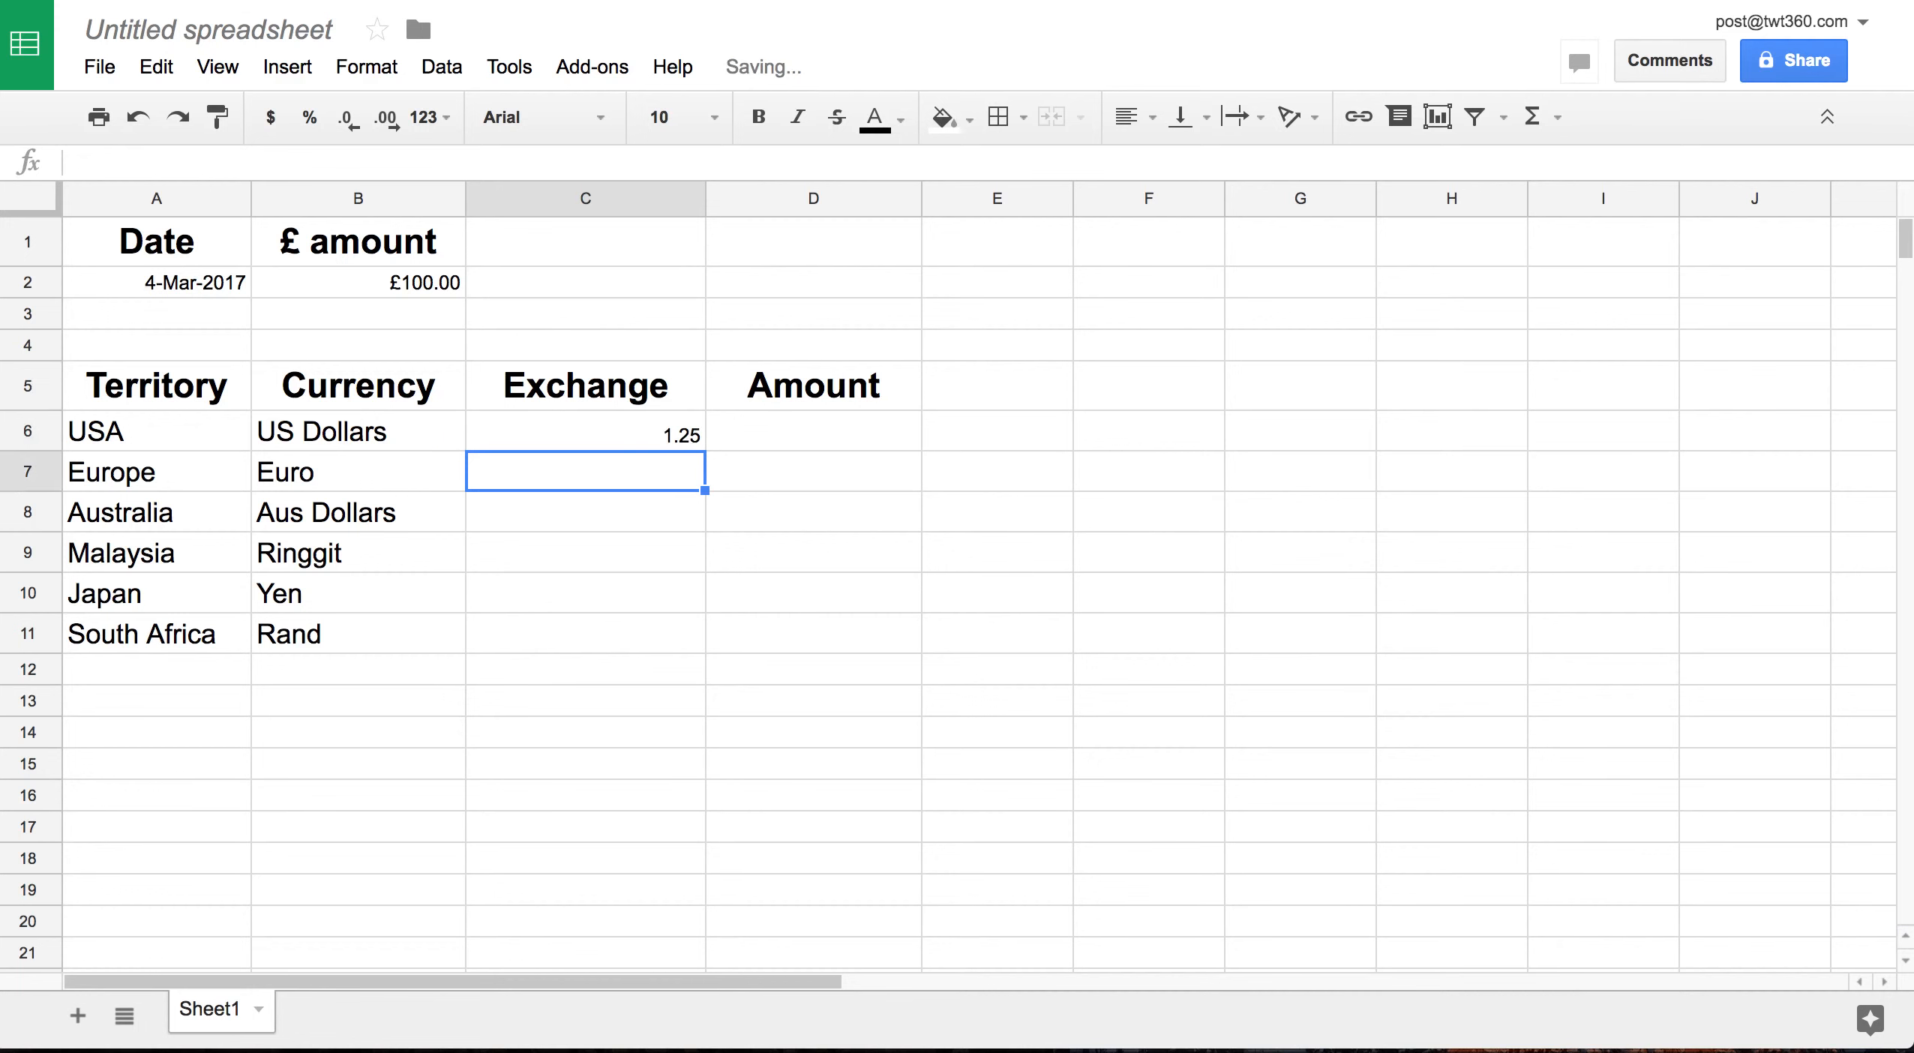
type("1.18")
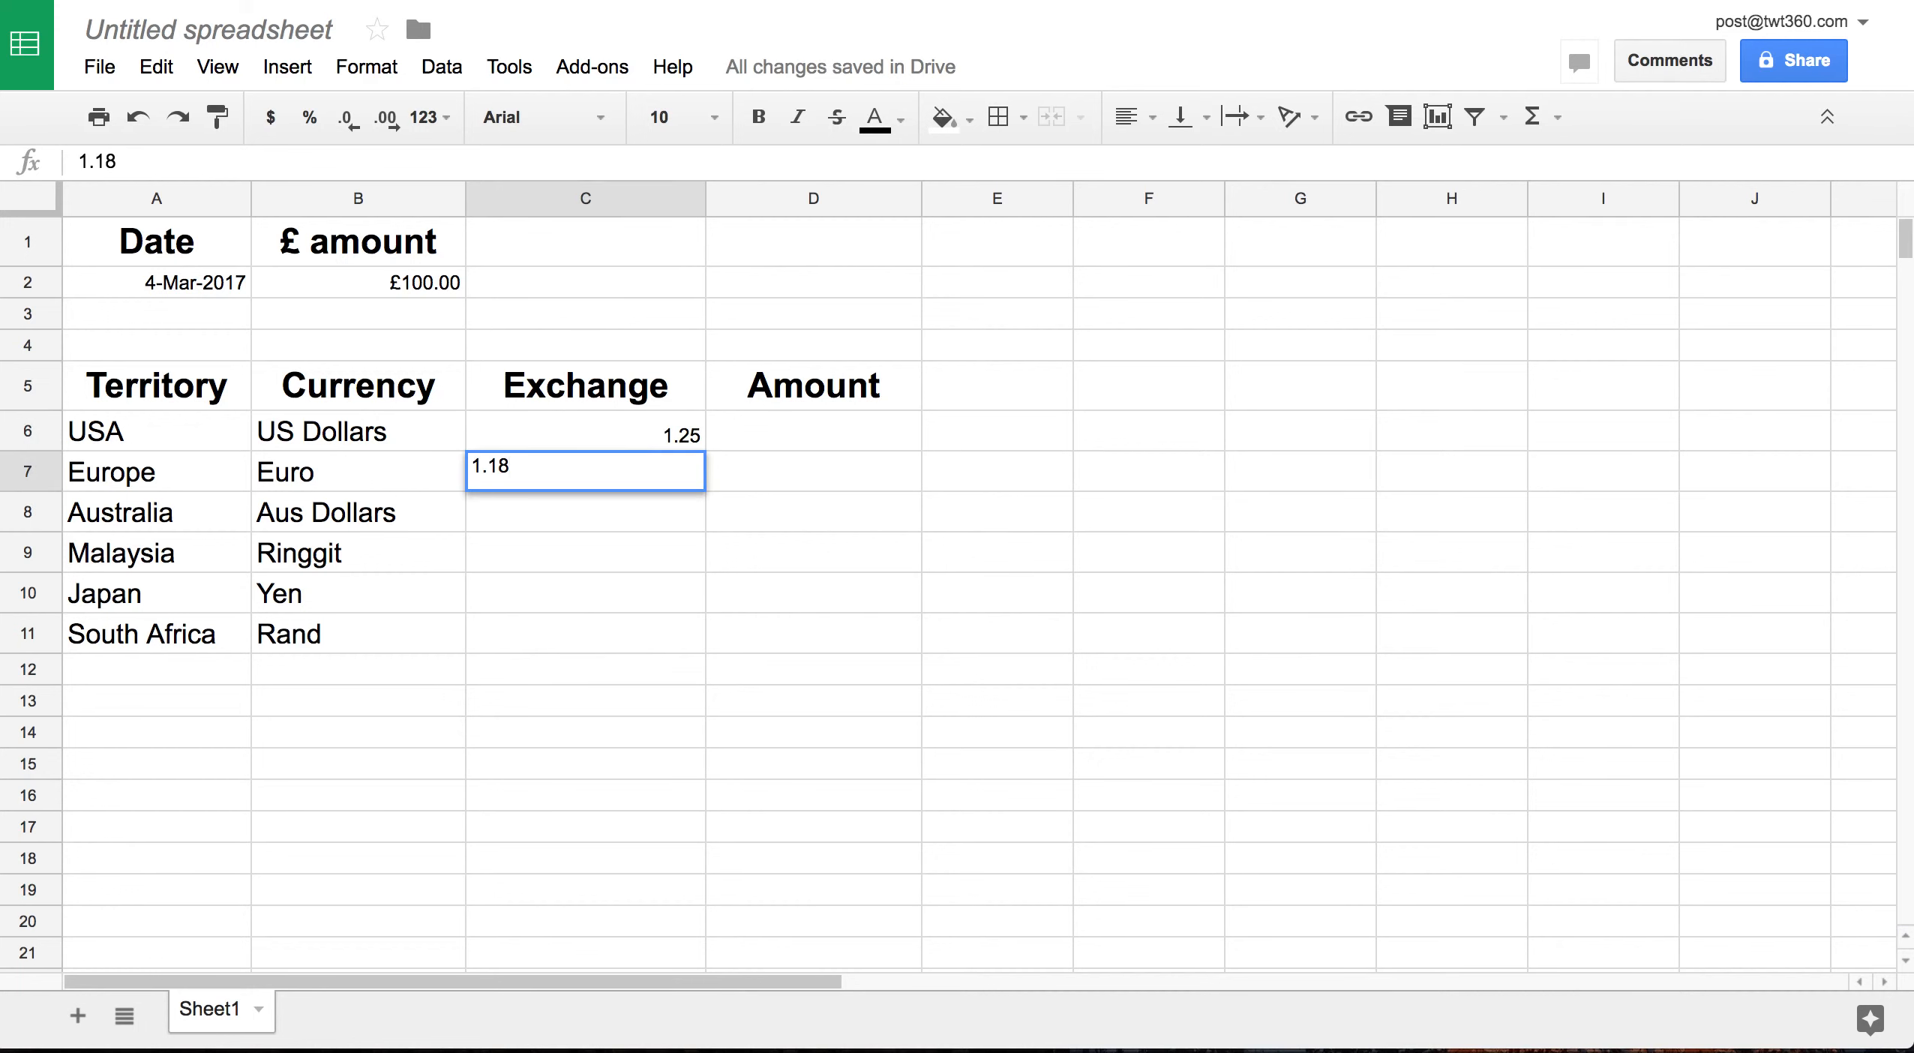
key("Return")
type("1.62")
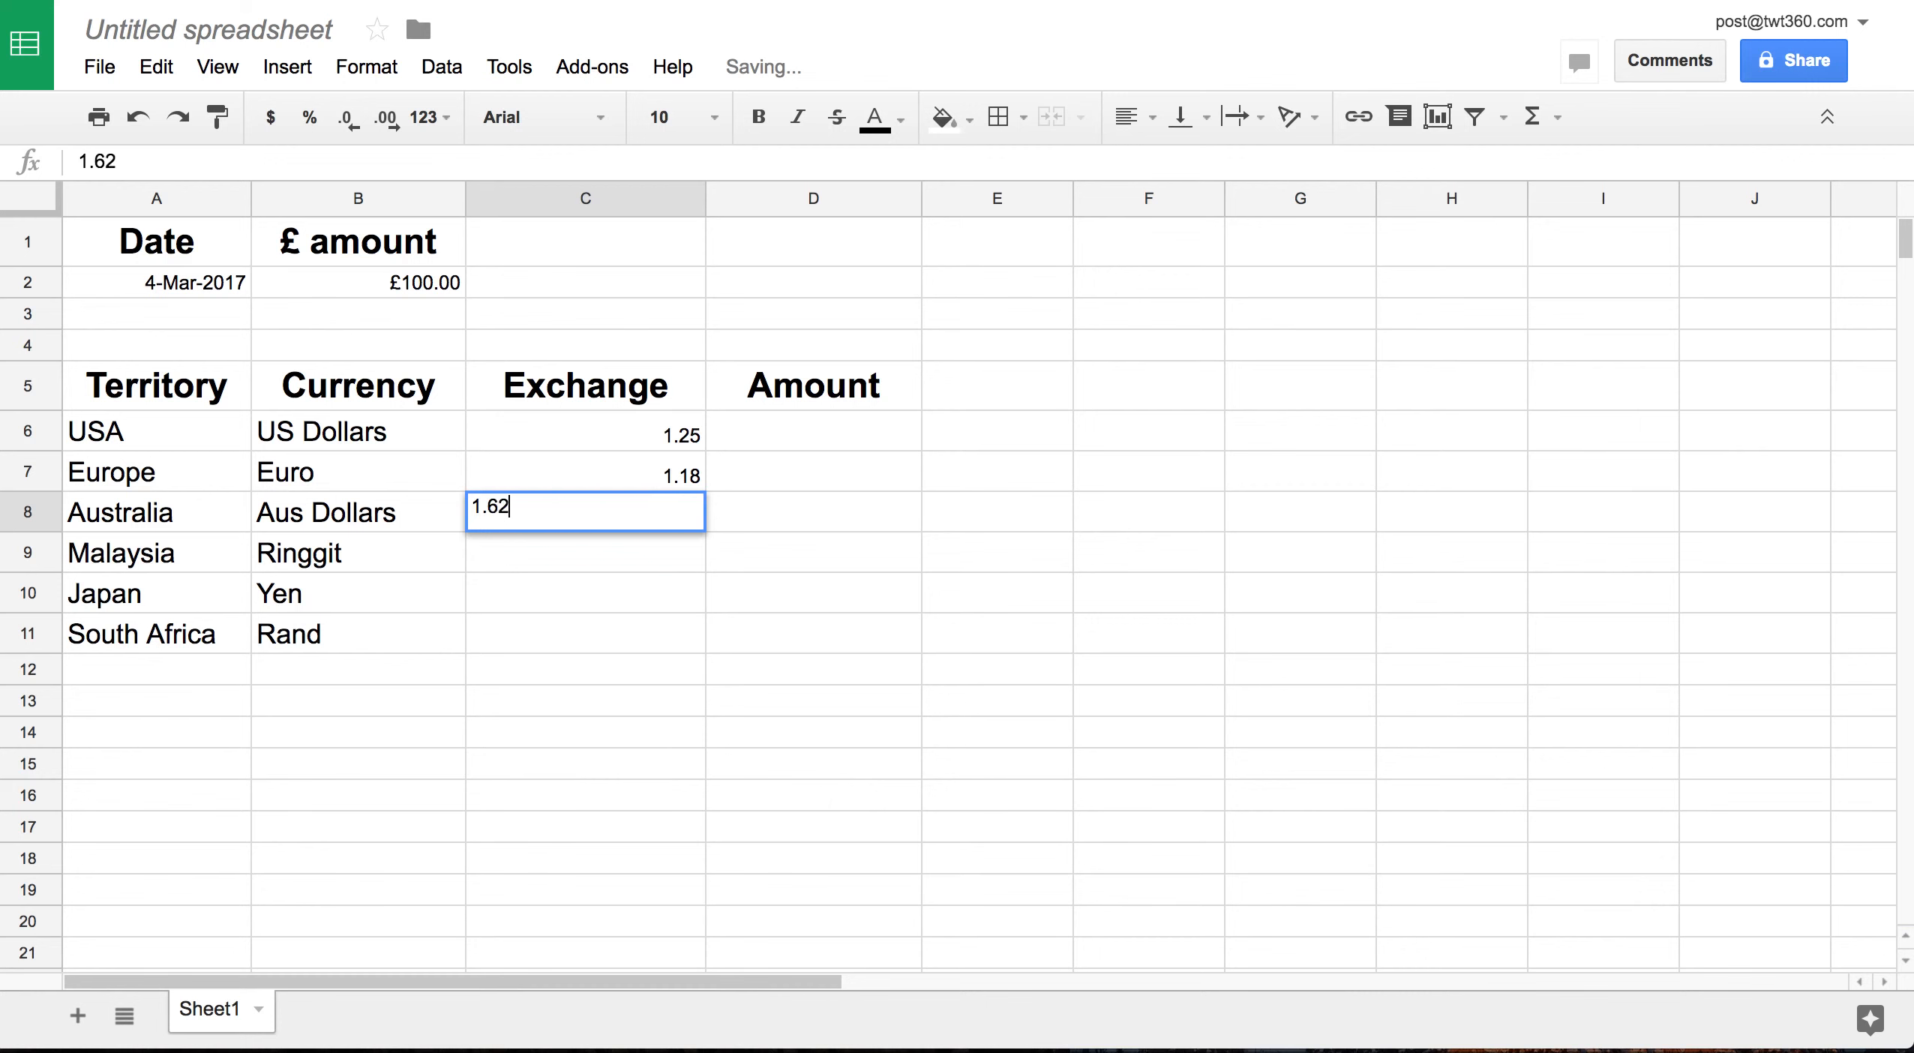
key("Return")
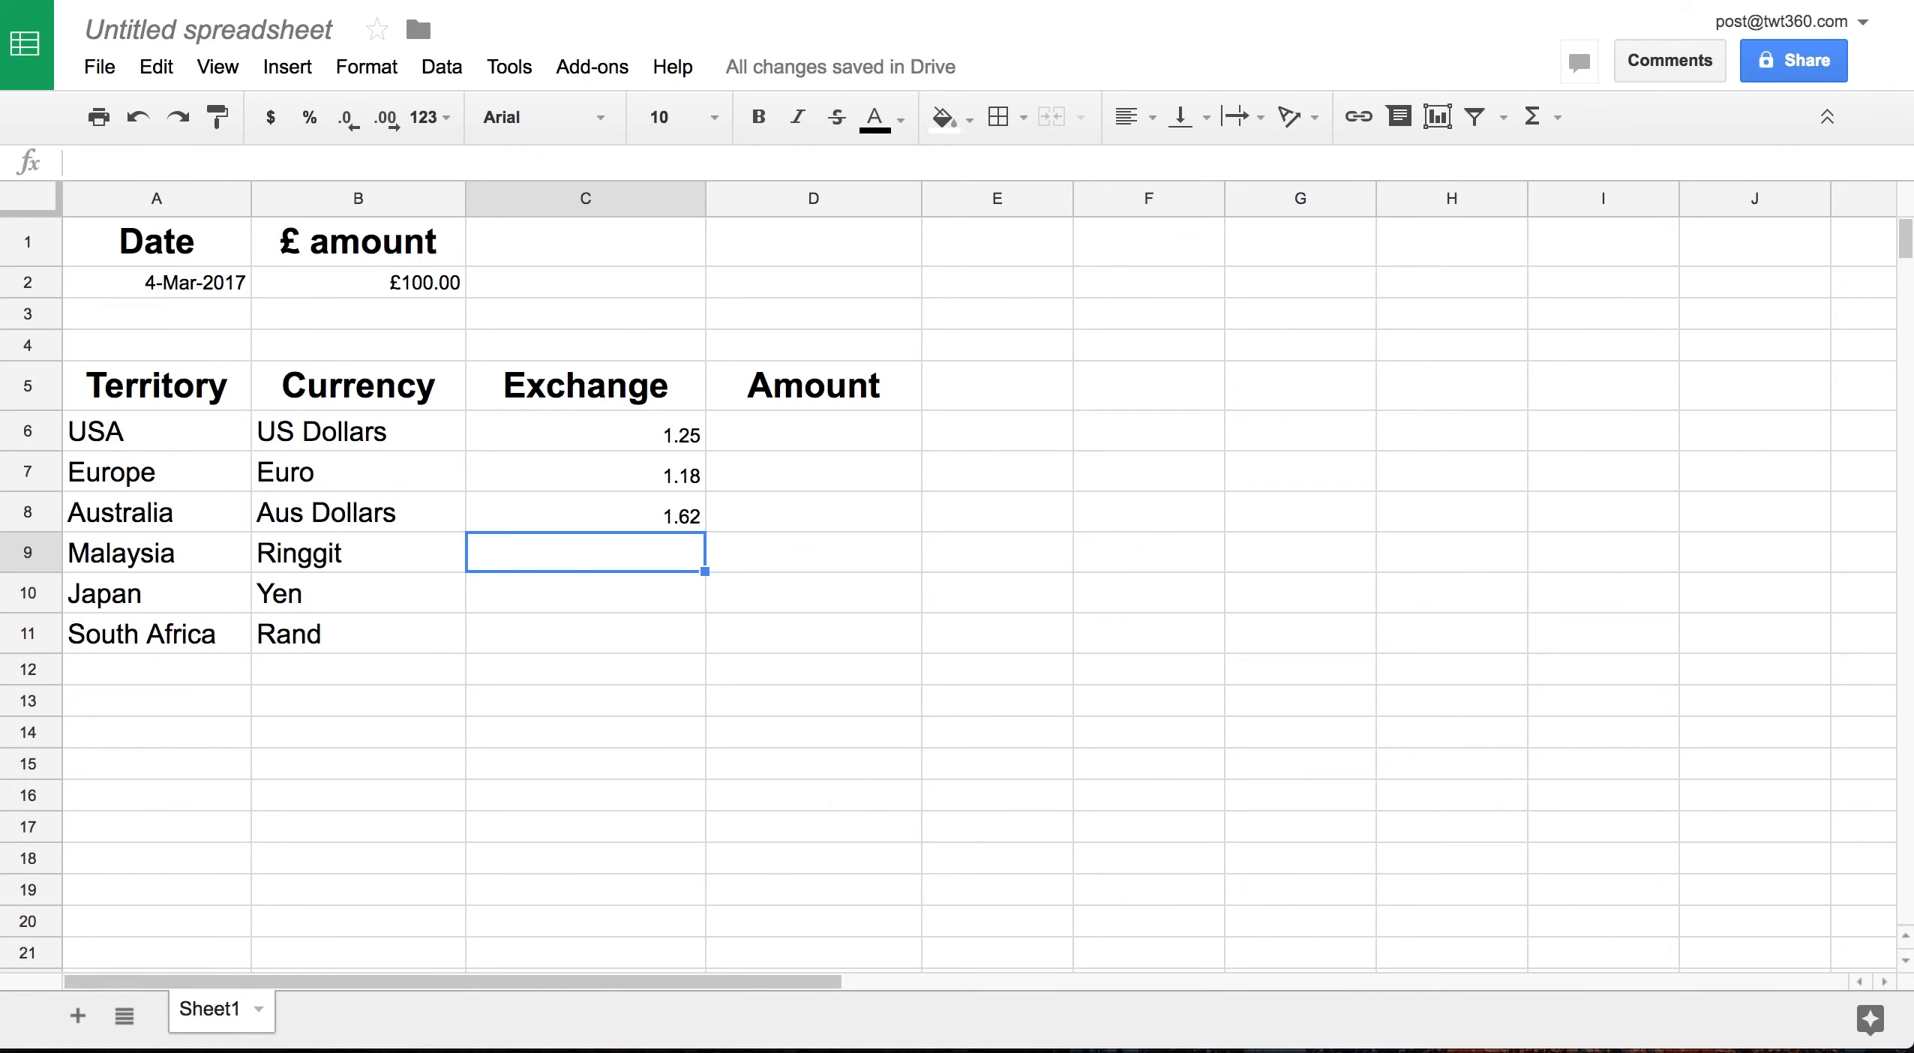
Fill in the Exchange rates for Ringgit, Yen and Rand in C9:C11 as 5.53, 139.75 and 16.14
type("5.53")
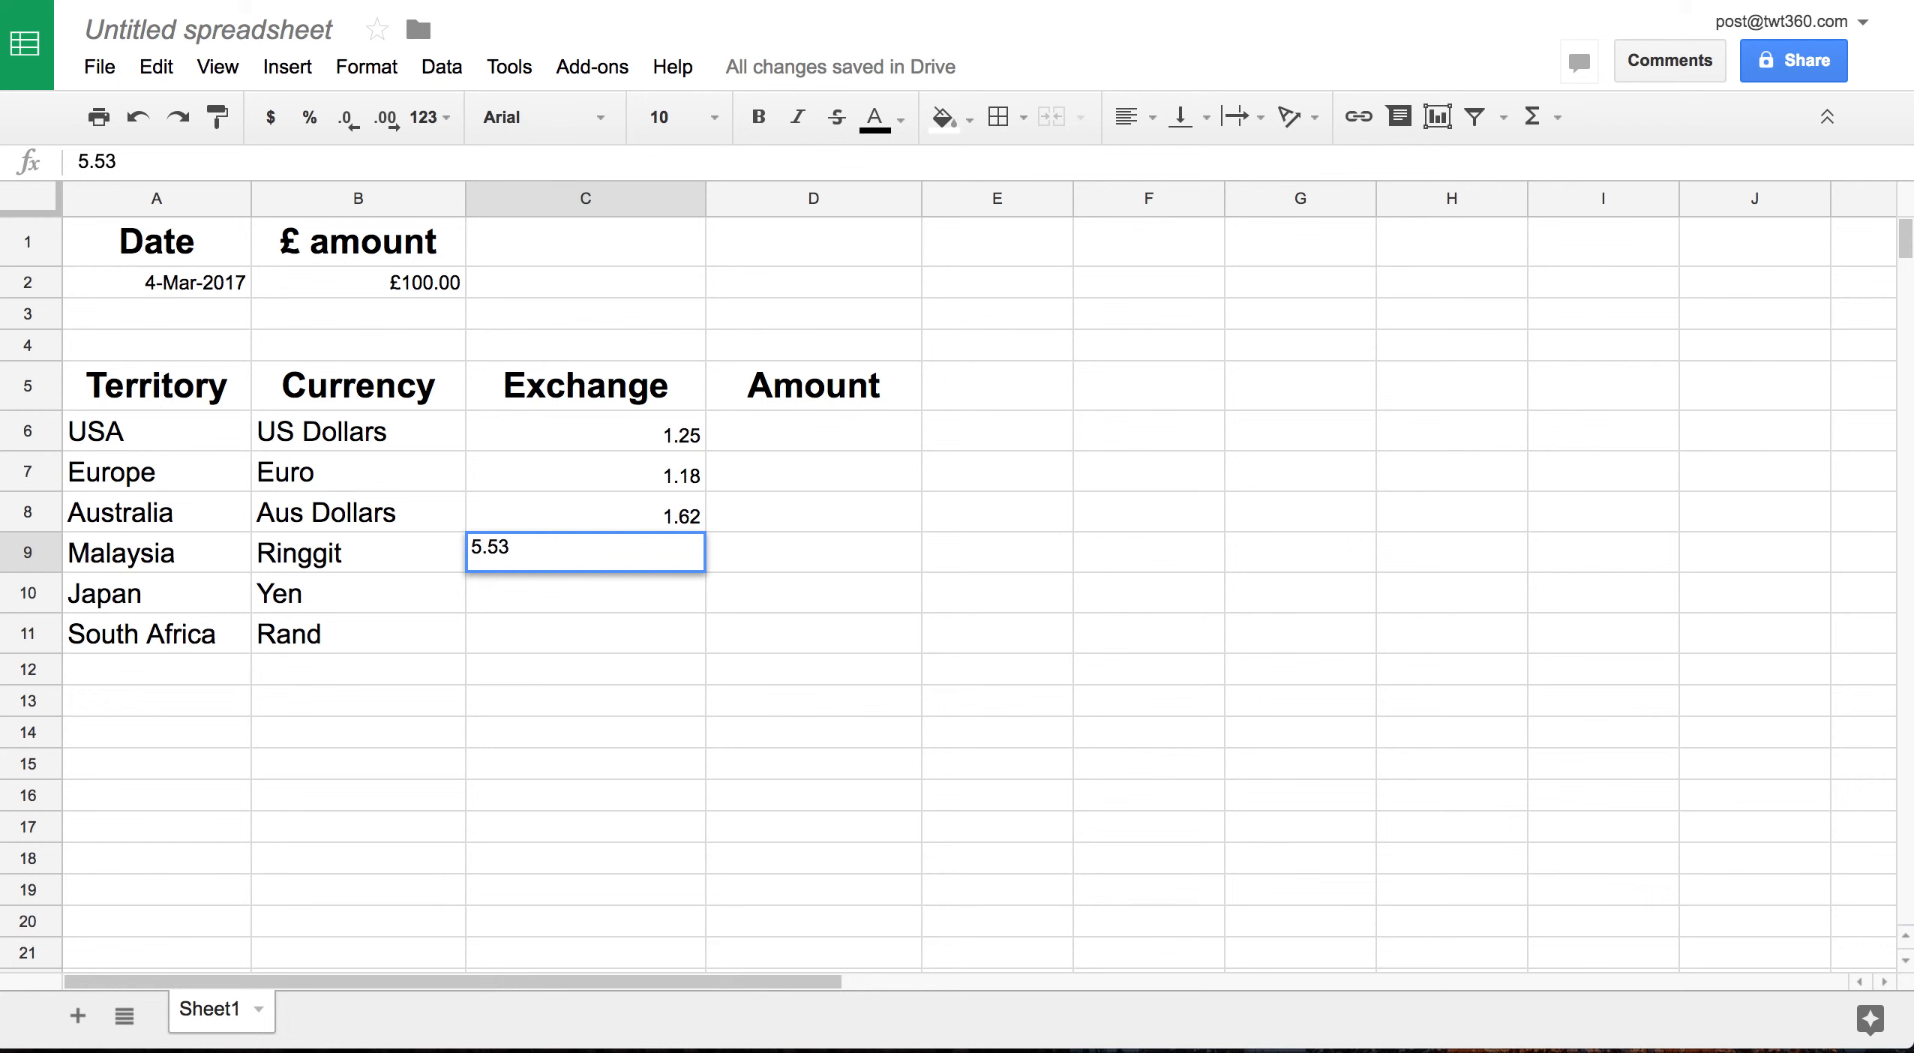
key("Return")
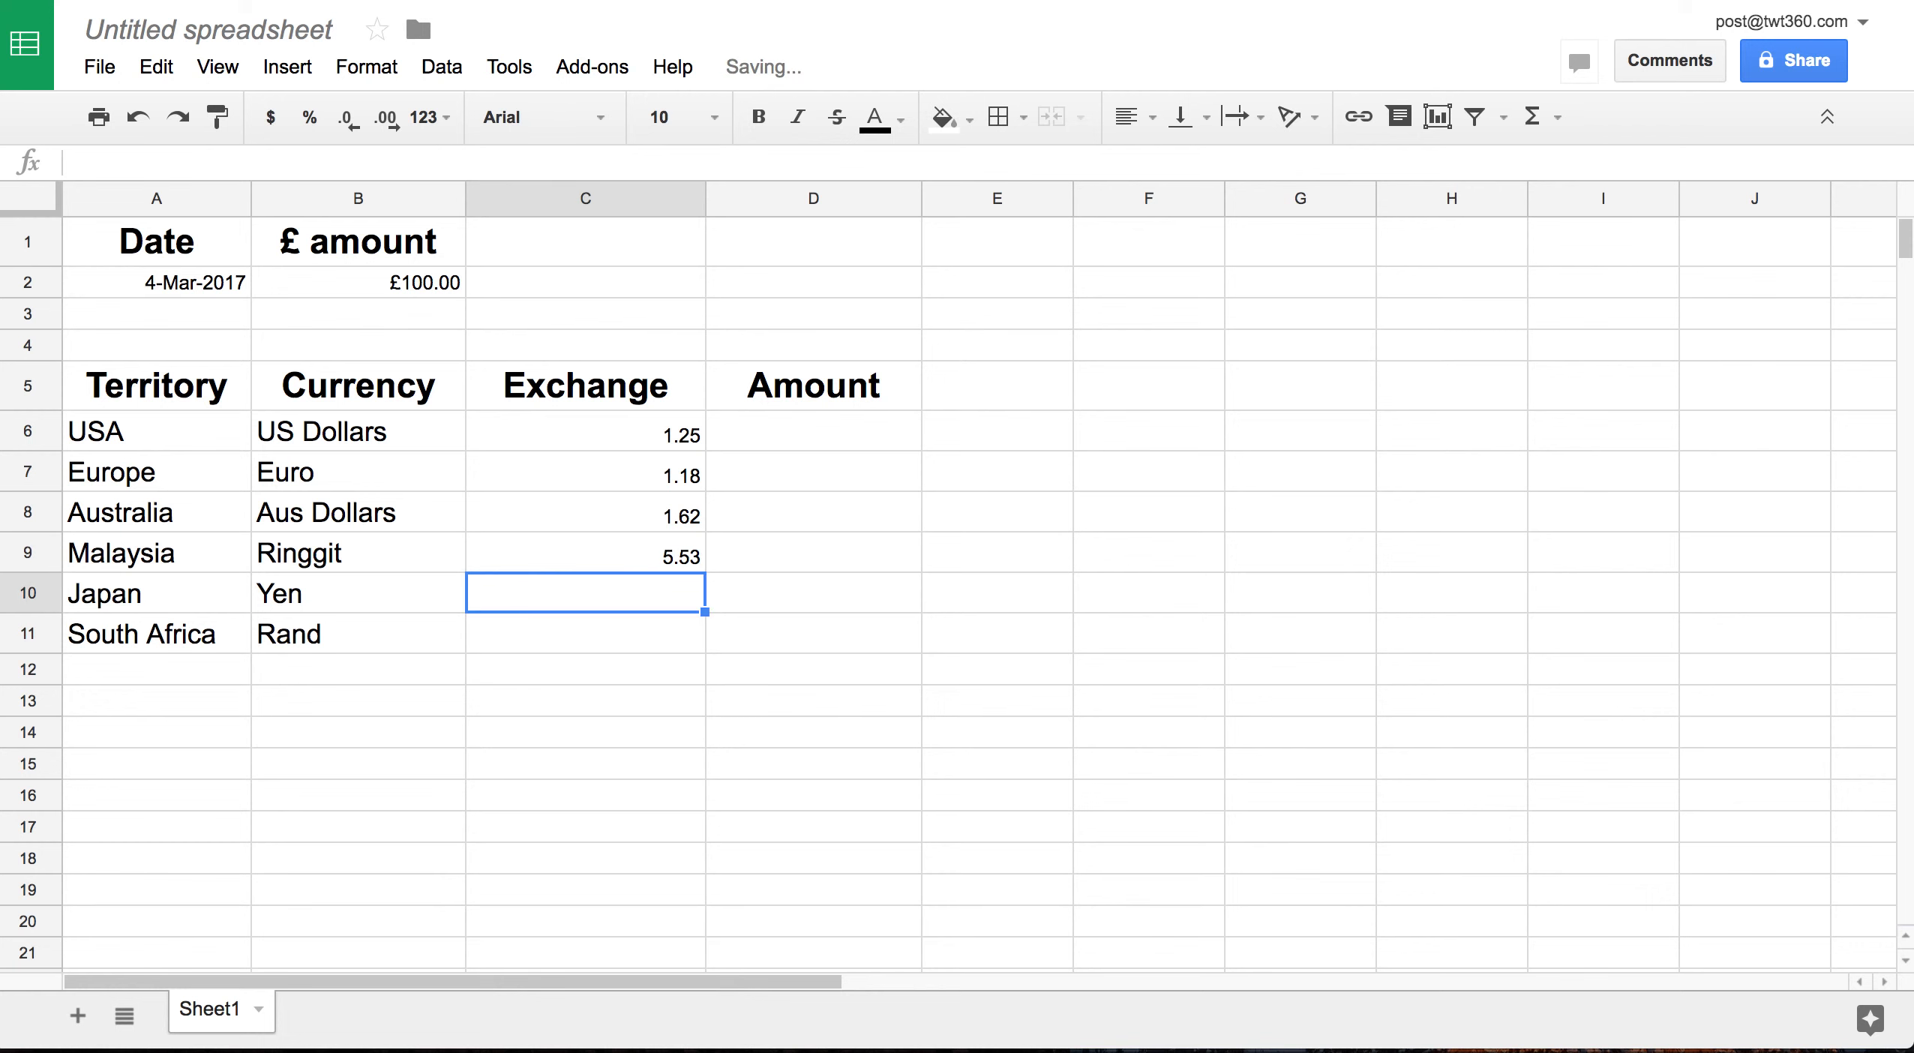
type("139.")
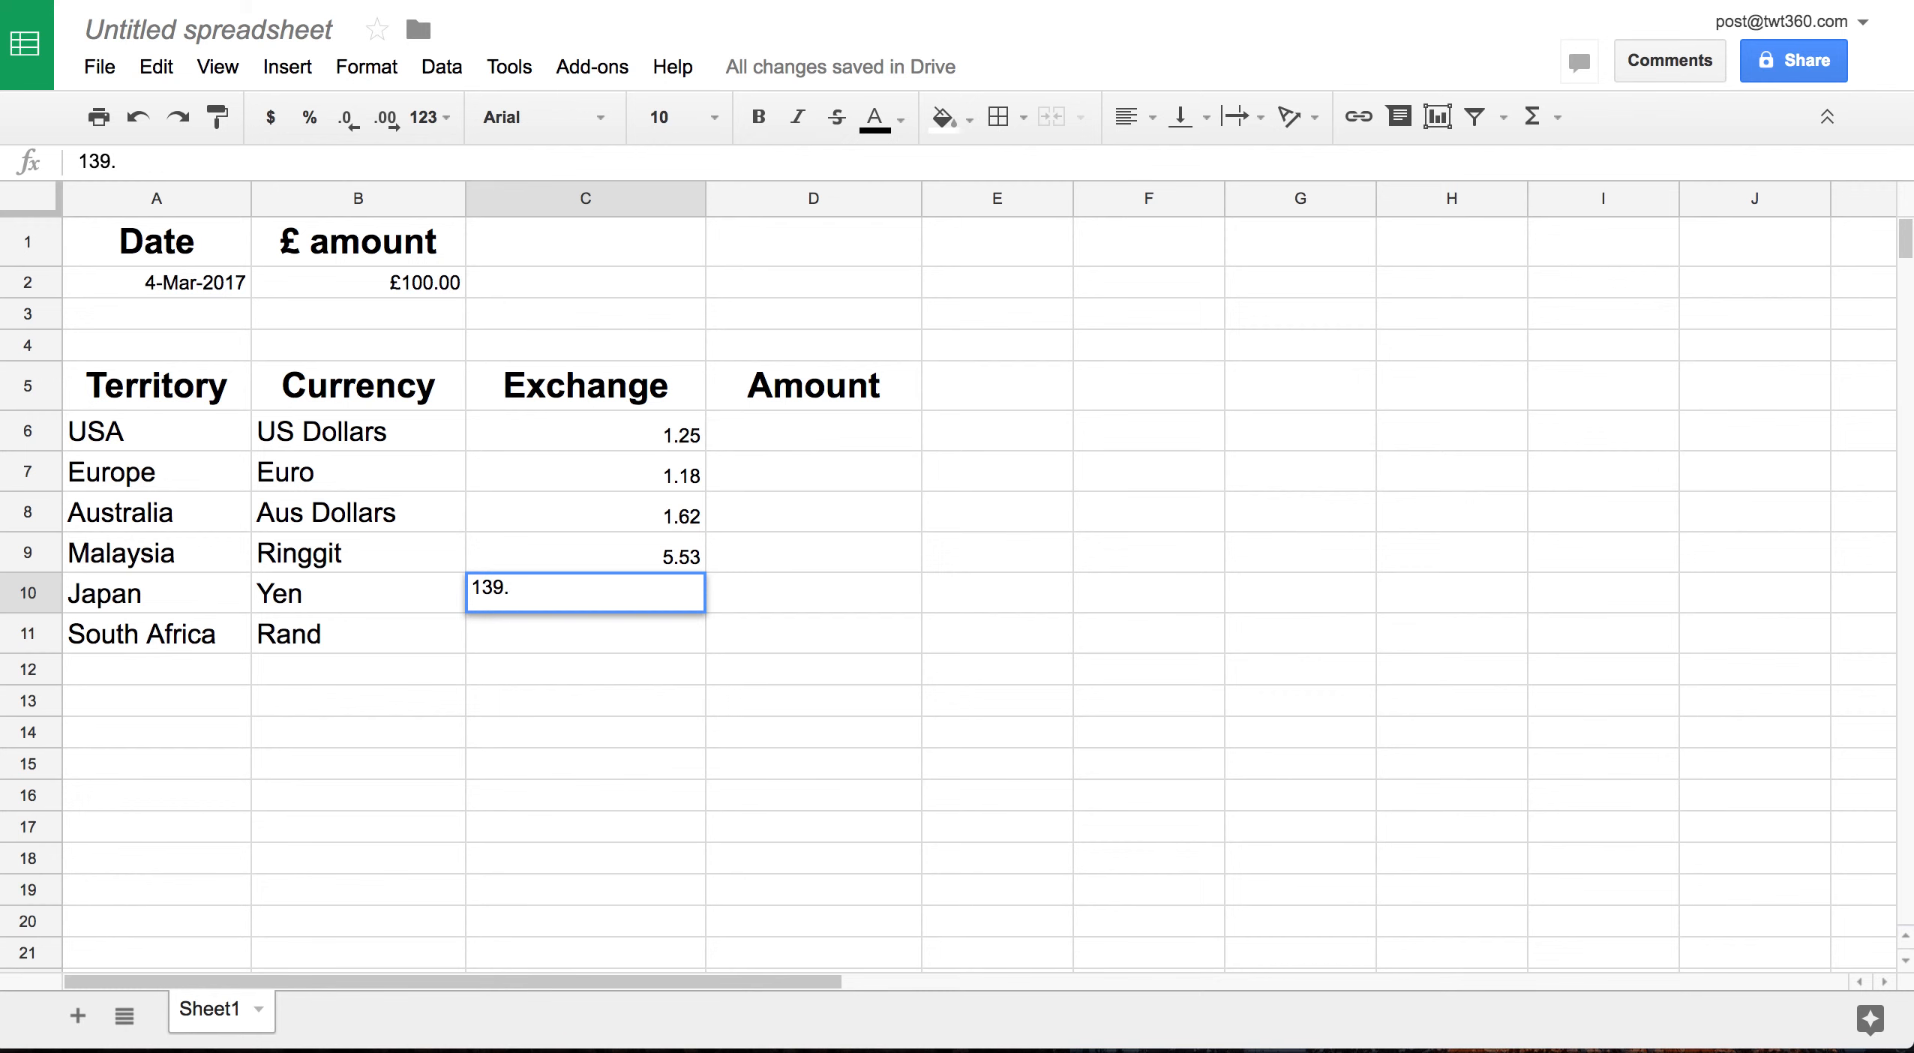
type("75")
key("Return")
type("16.14")
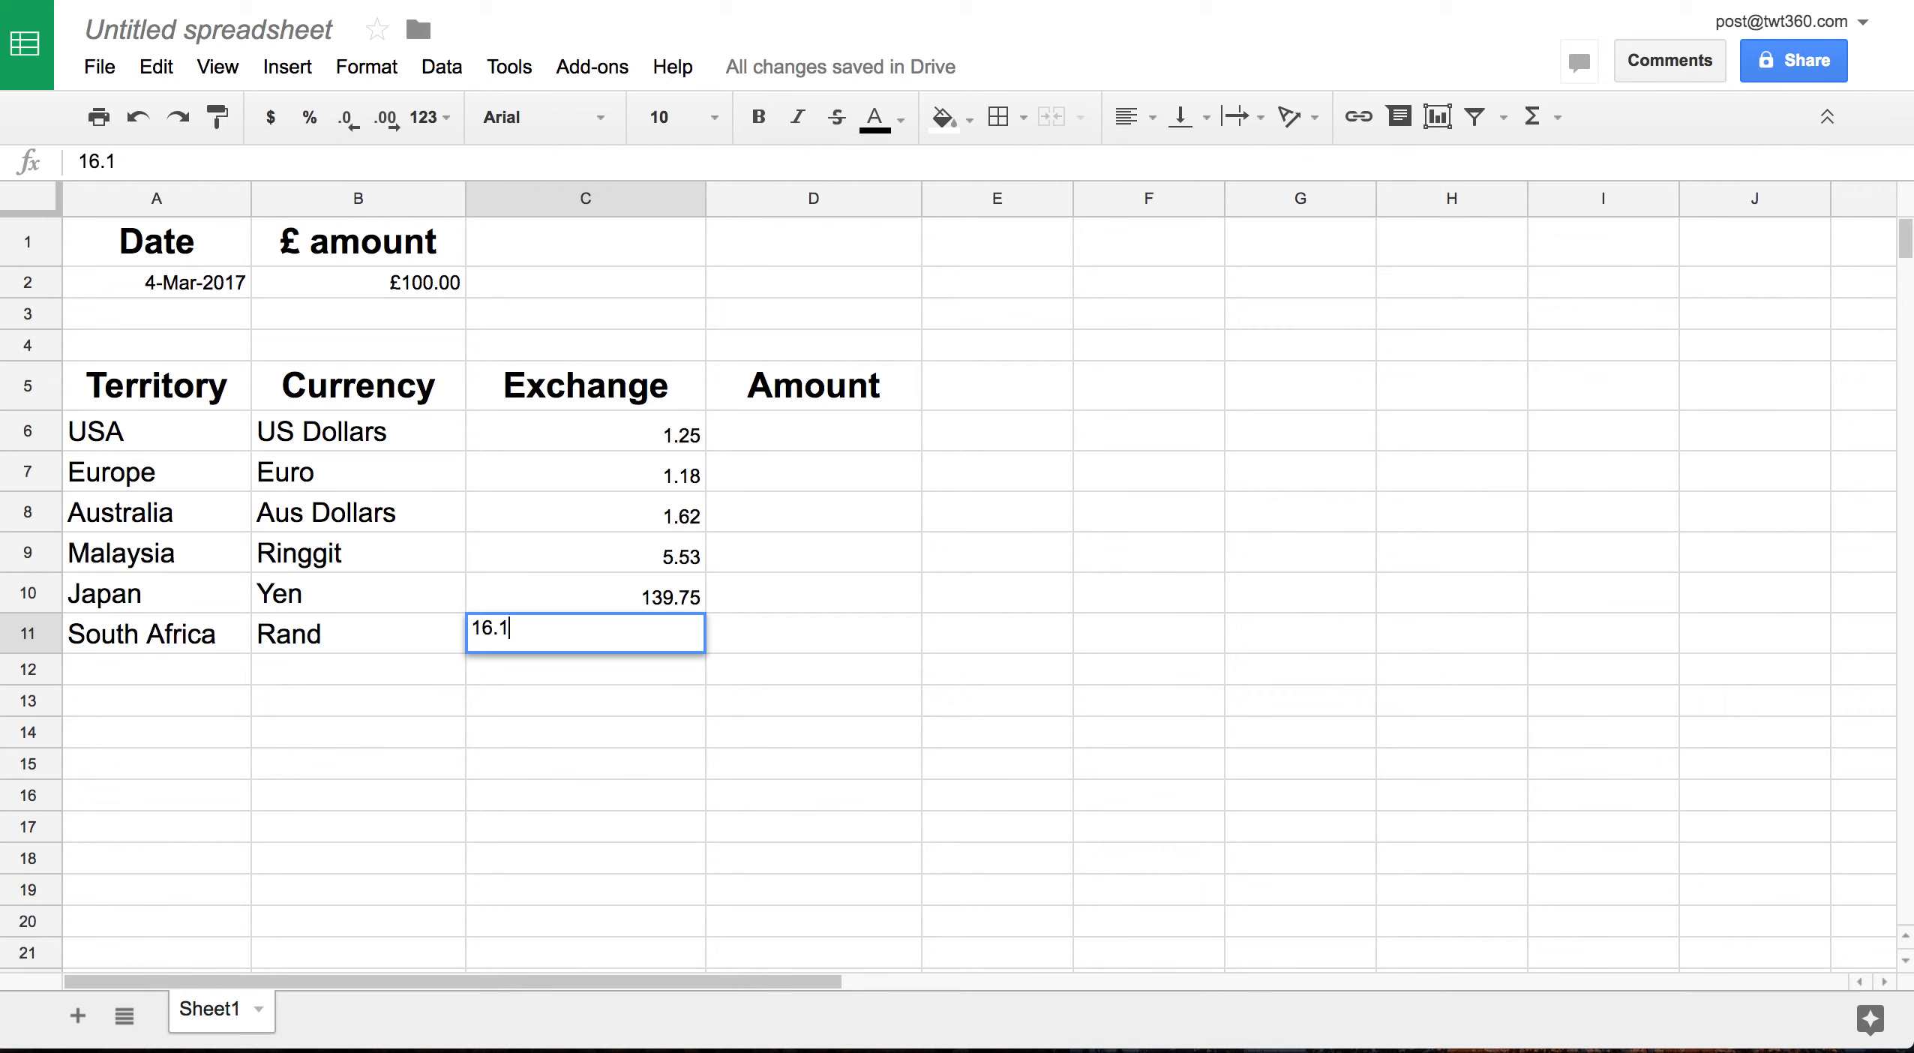
key("Right")
key("Left")
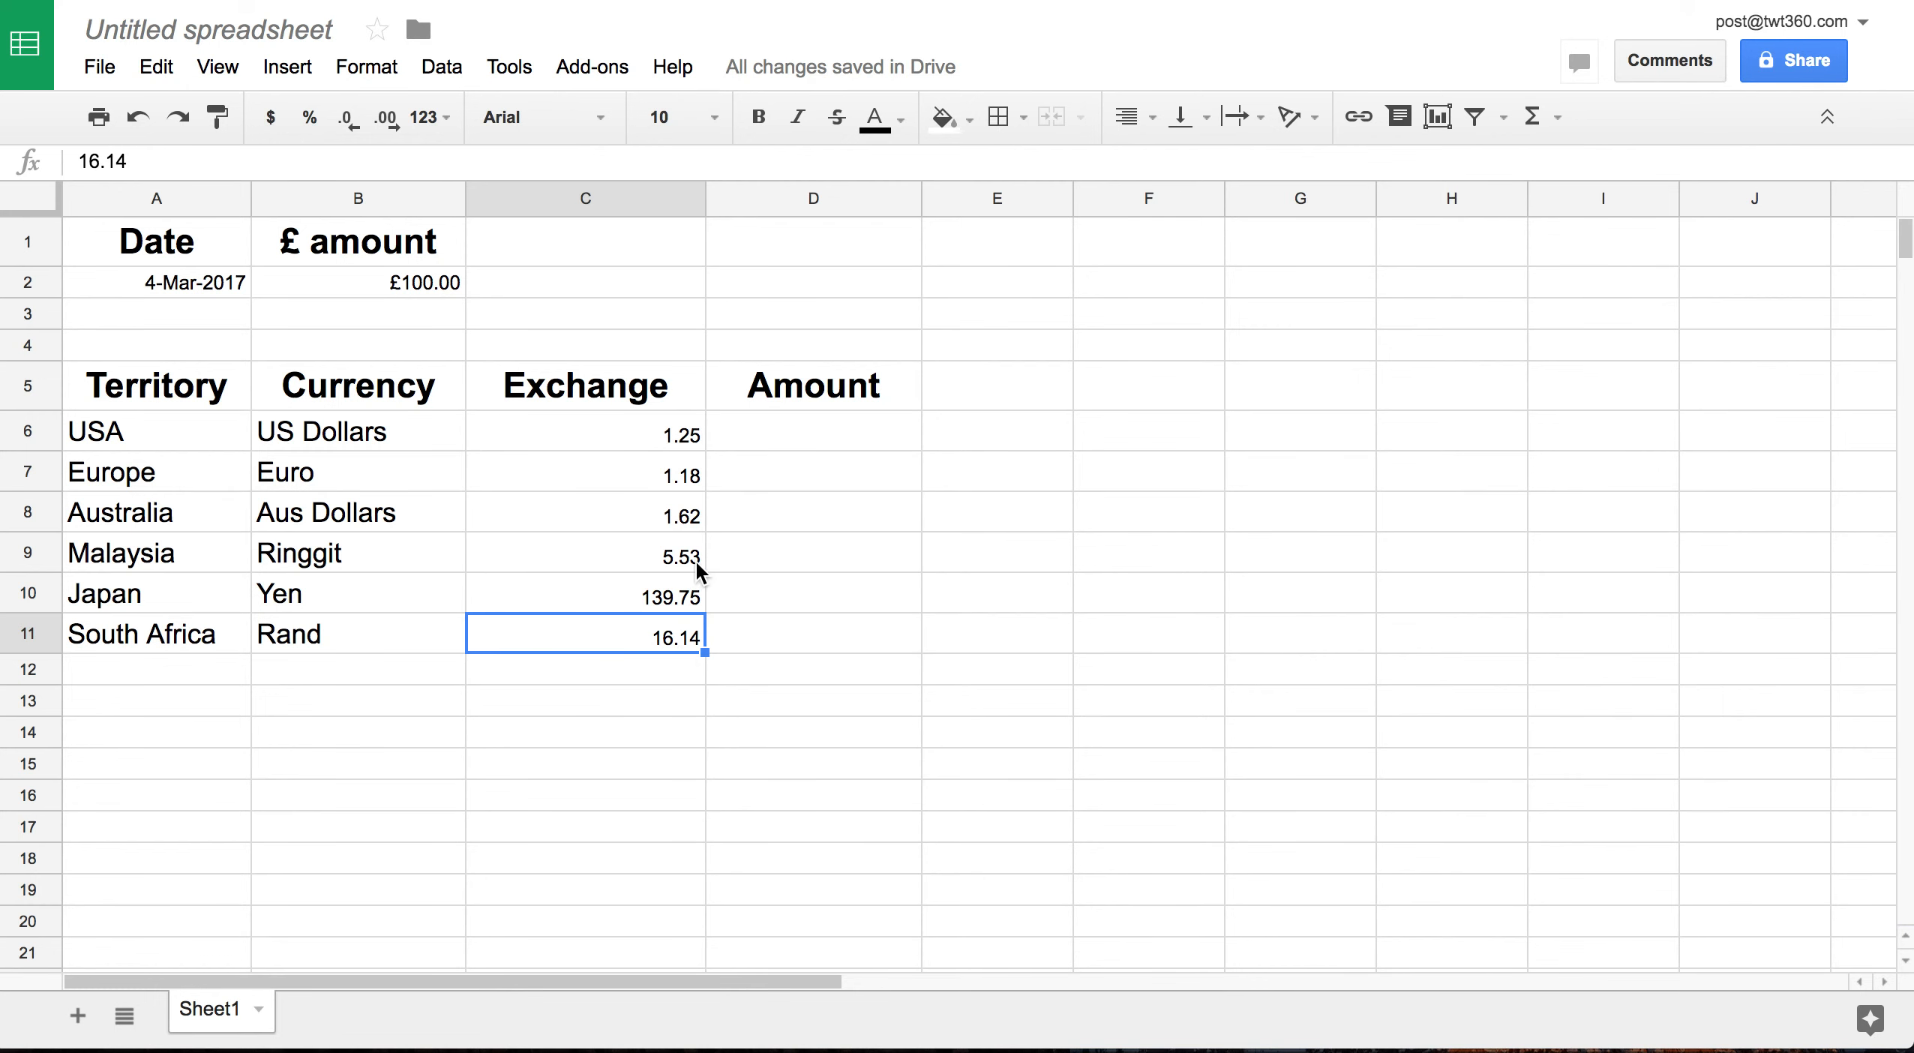
Calculate the USA amount in cell D6 with the formula =SUM(B2*C6)
left_click(788, 432)
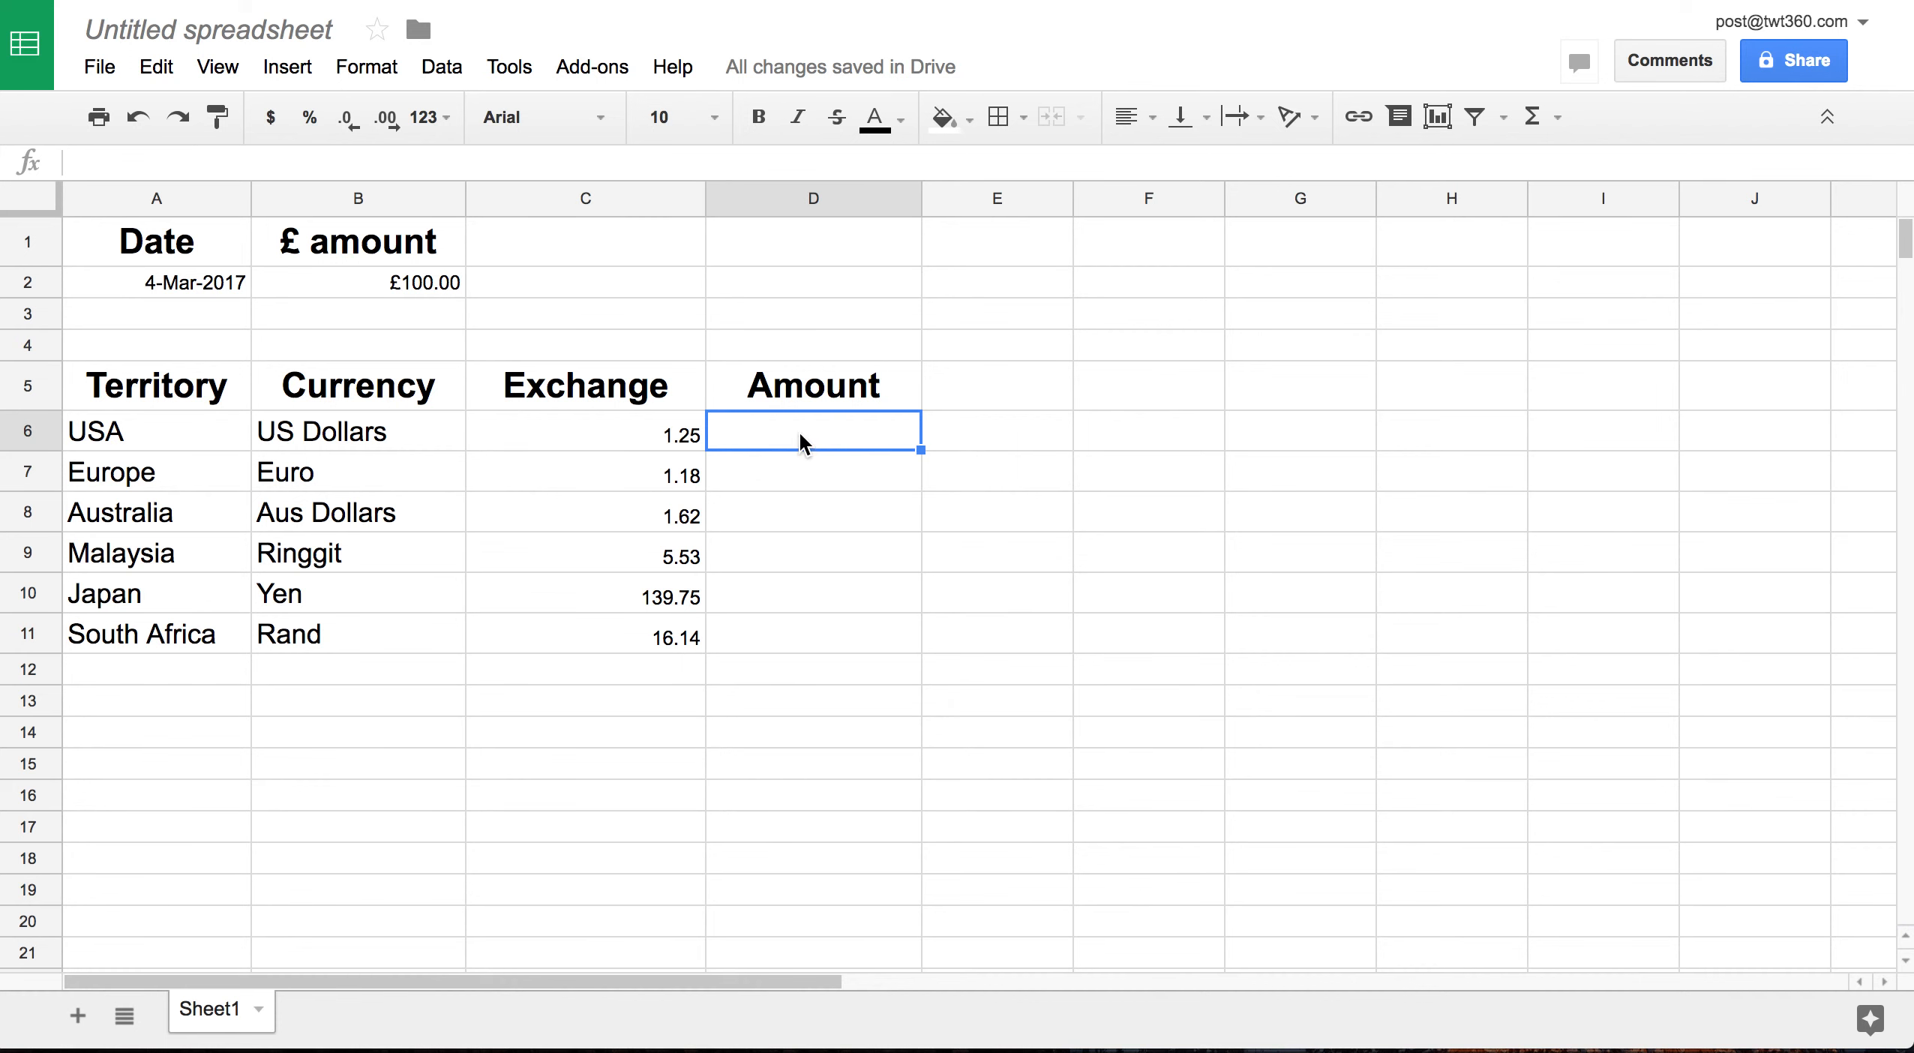
left_click(1532, 118)
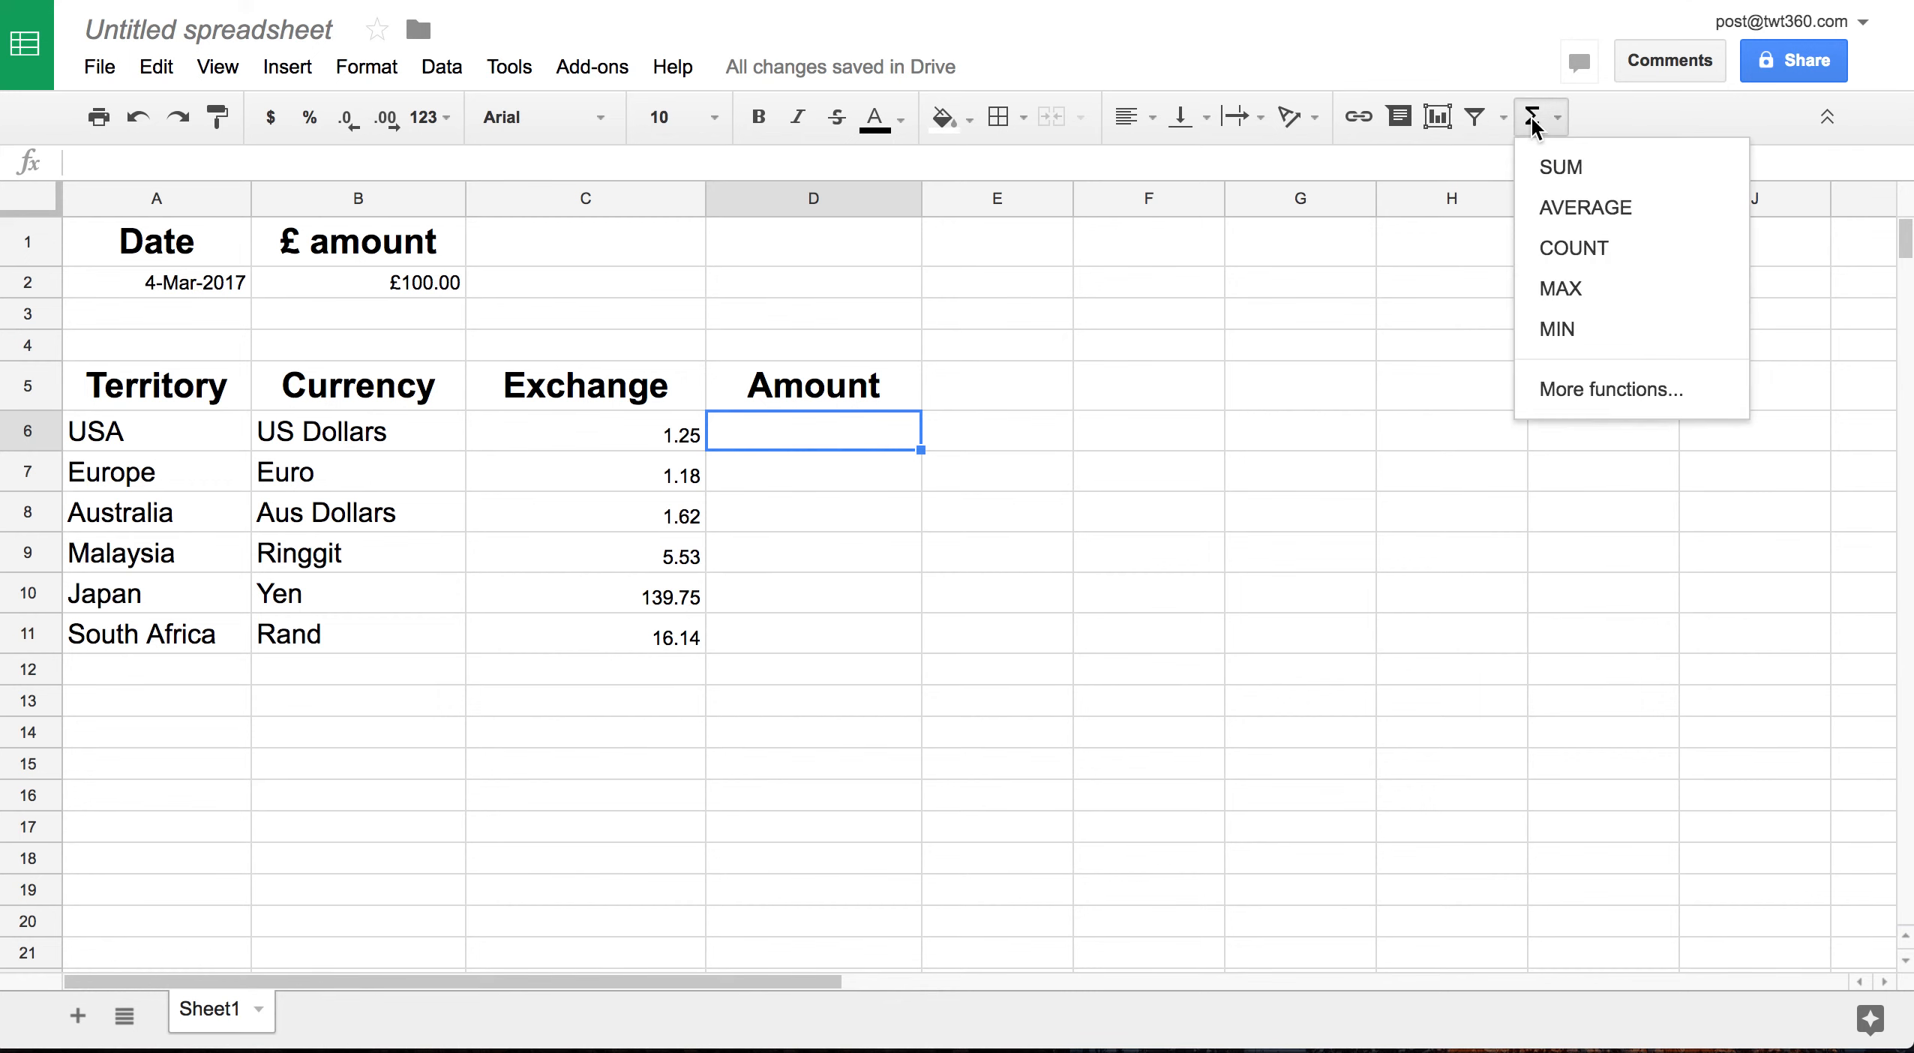
left_click(1555, 169)
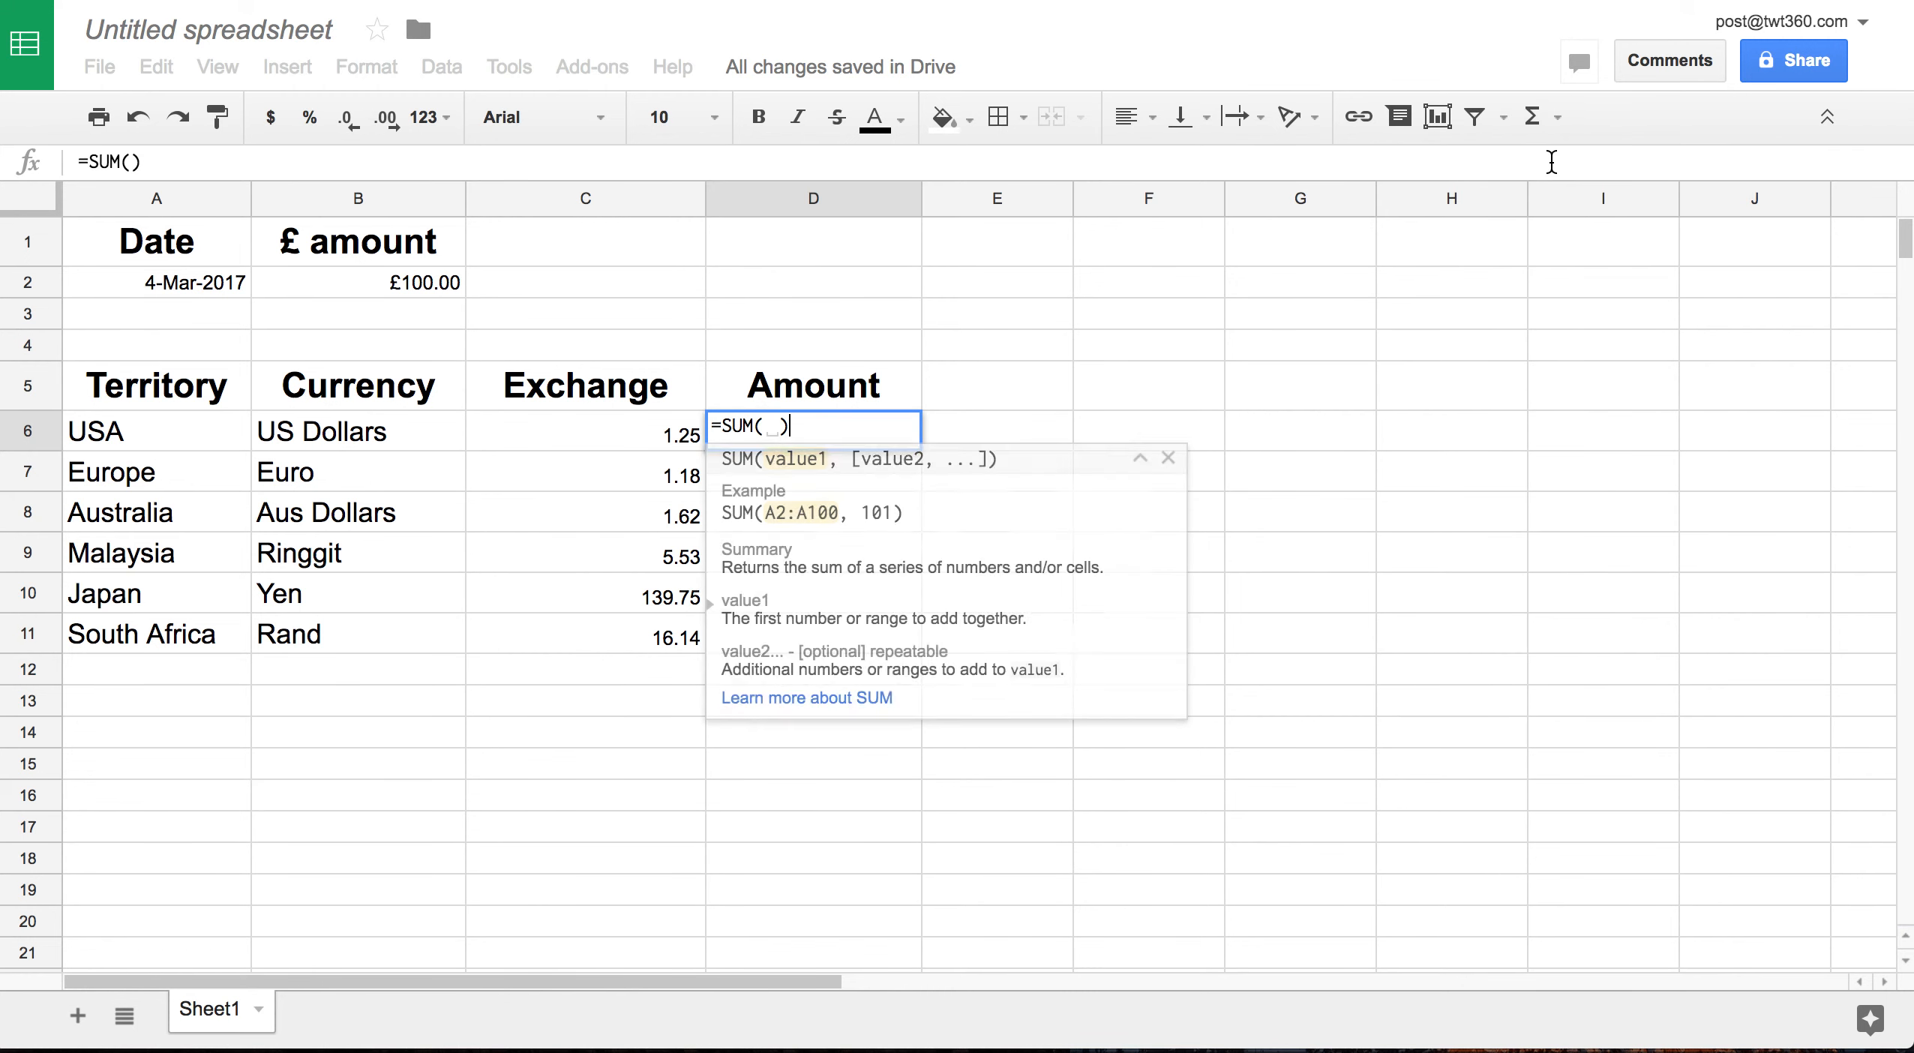
left_click(415, 281)
type("*")
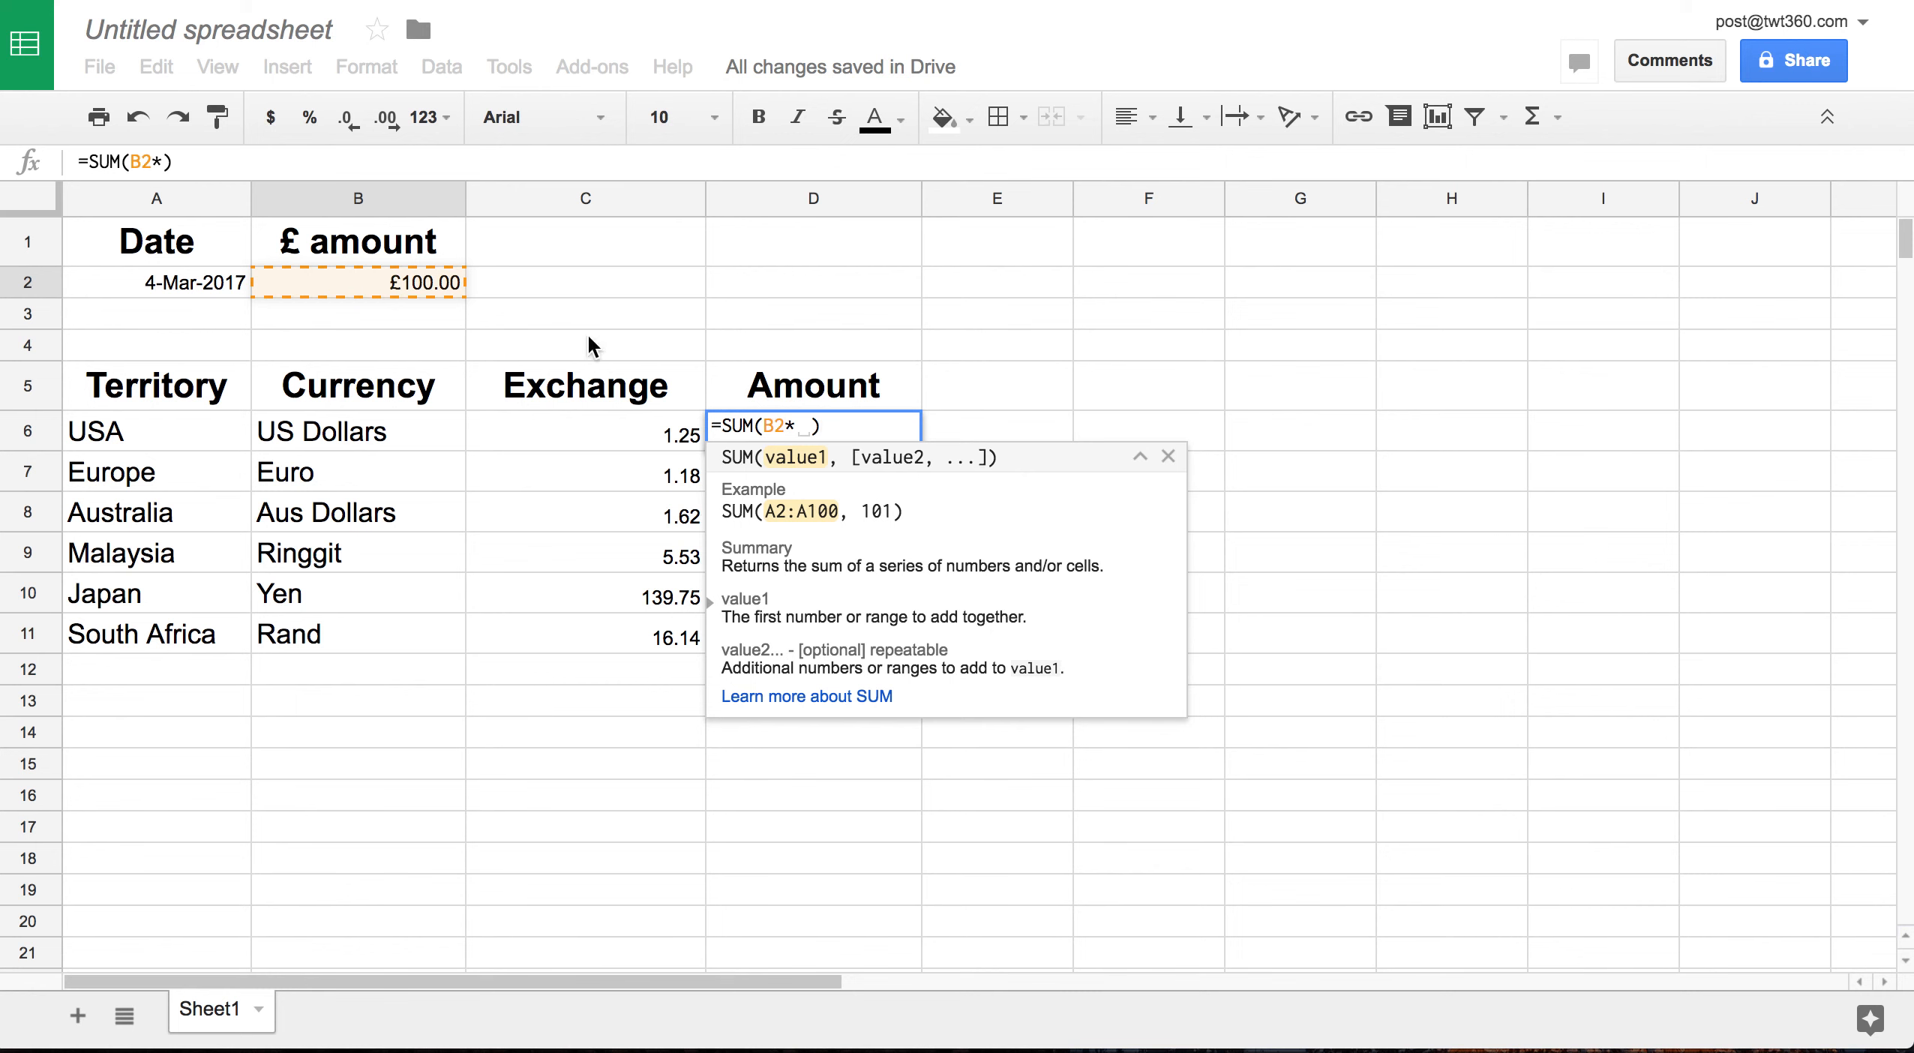
left_click(663, 439)
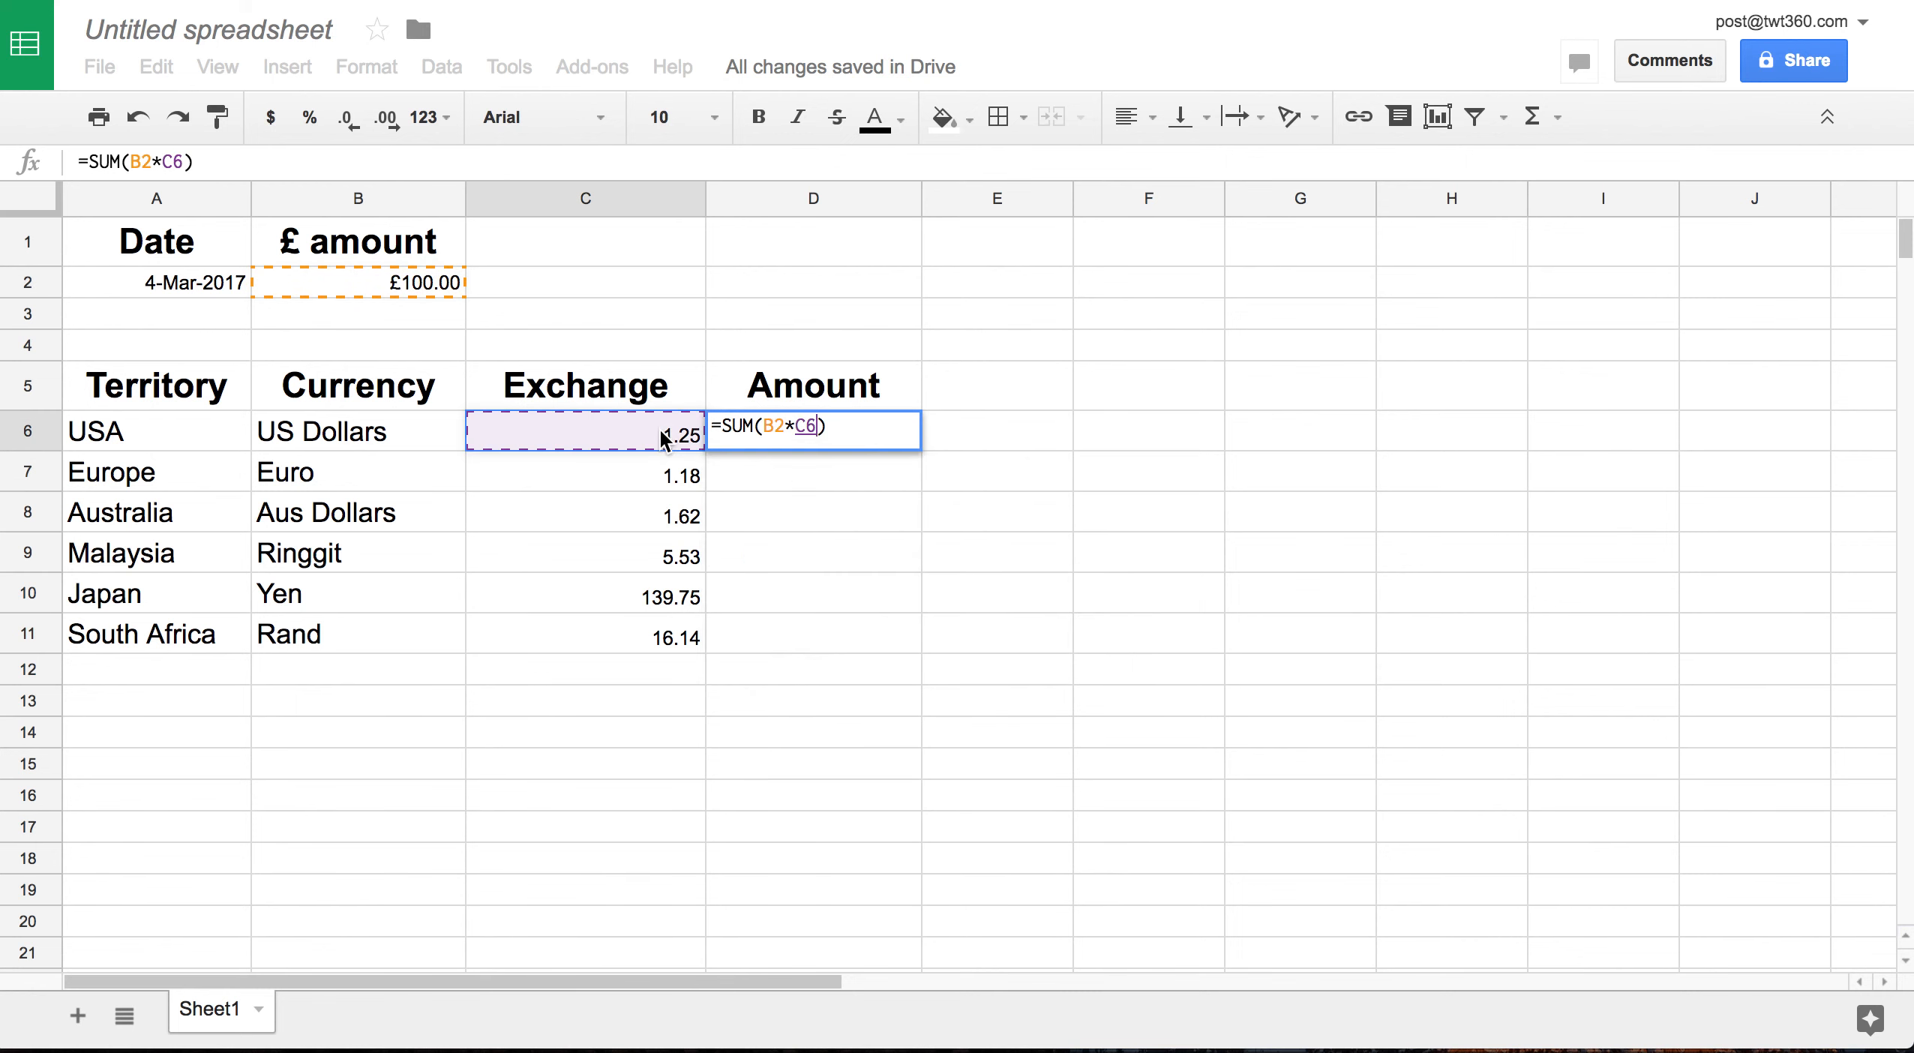
key("Return")
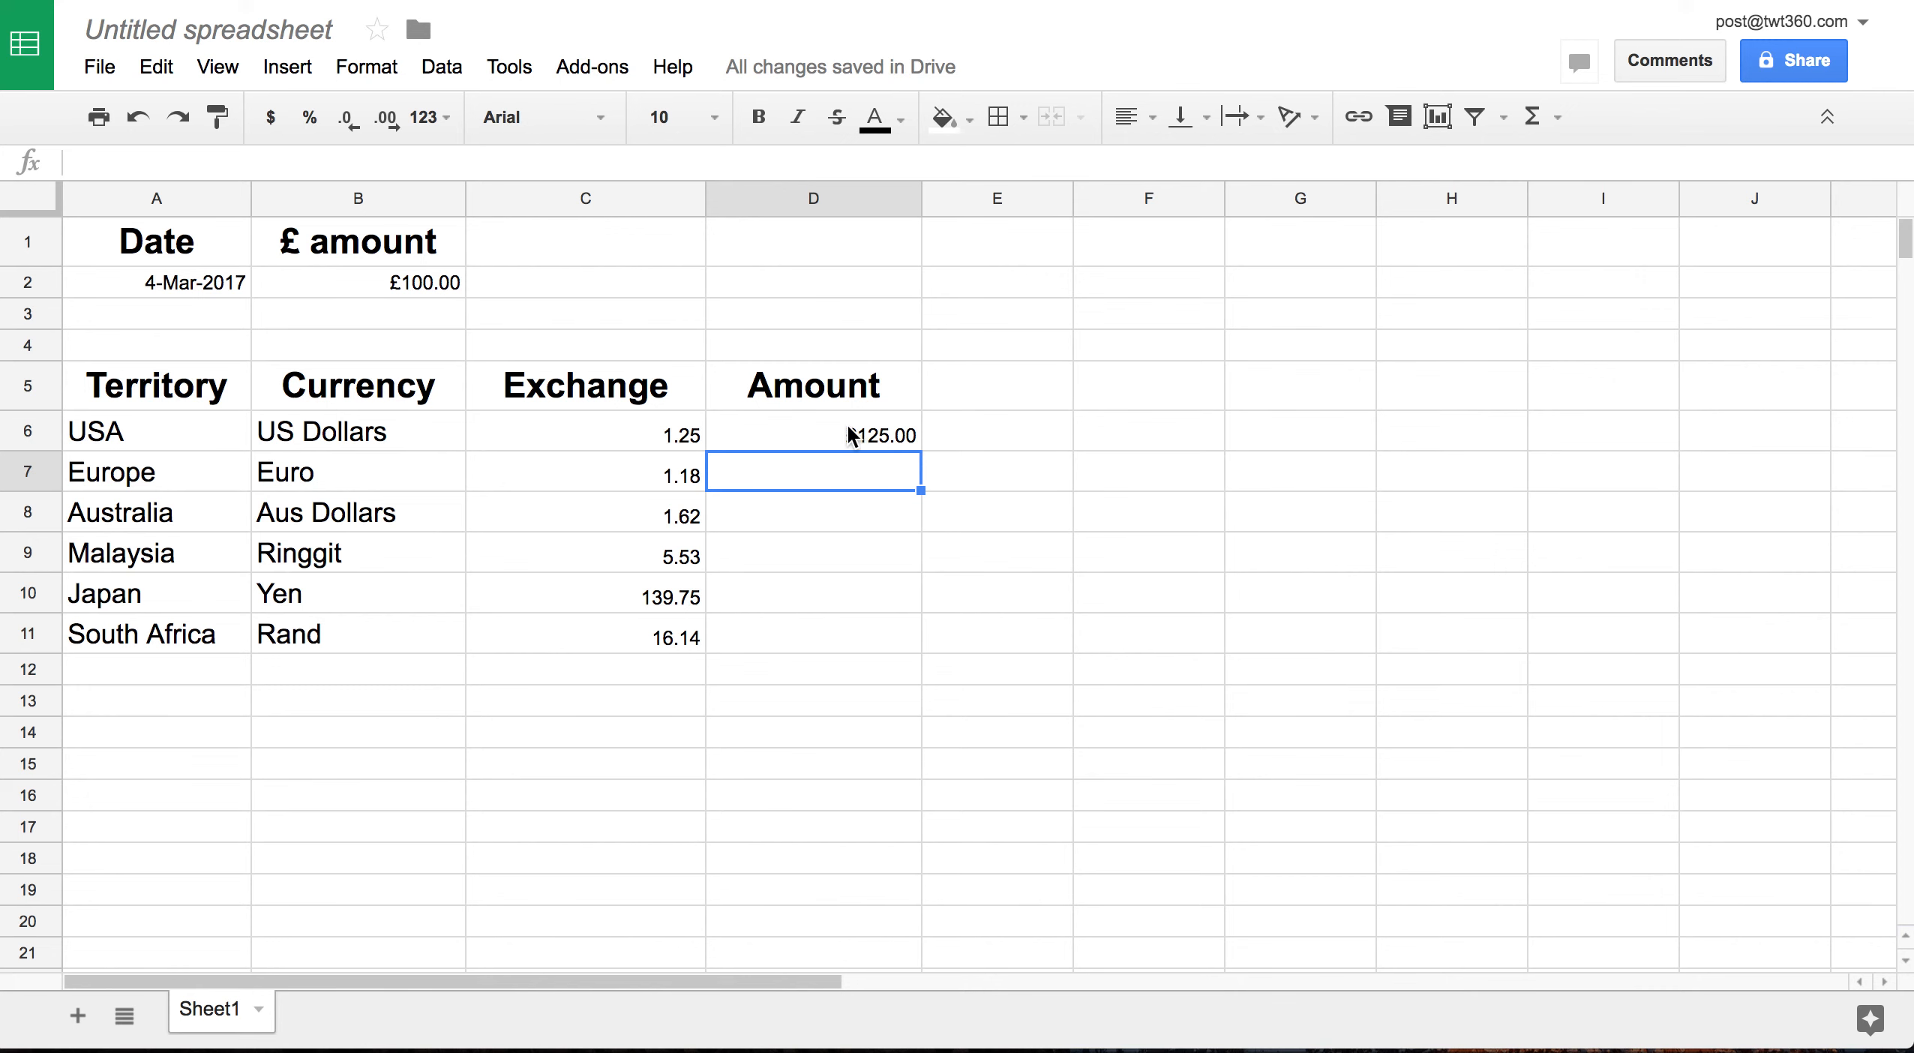
Format the USA amount in cell D6 with the dollar Currency format $1,000.12
left_click(850, 432)
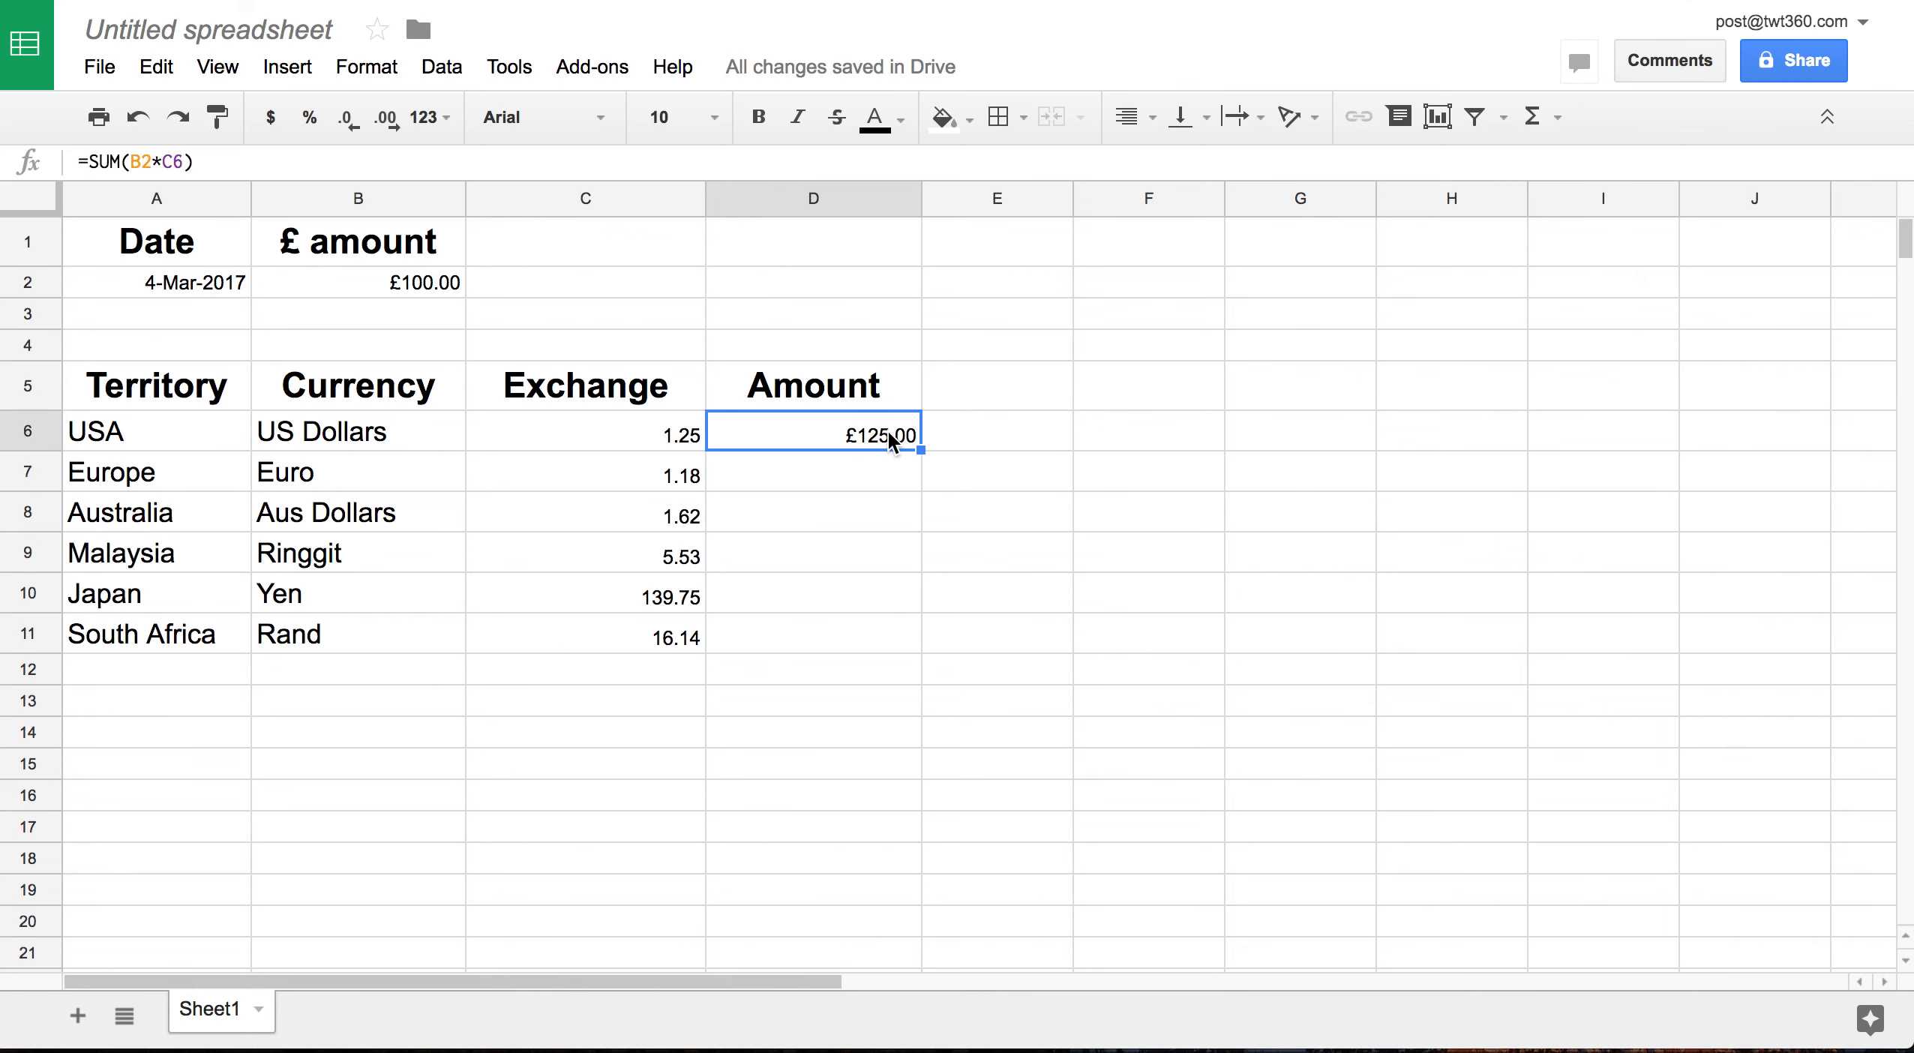
left_click(389, 73)
mouse_move(399, 129)
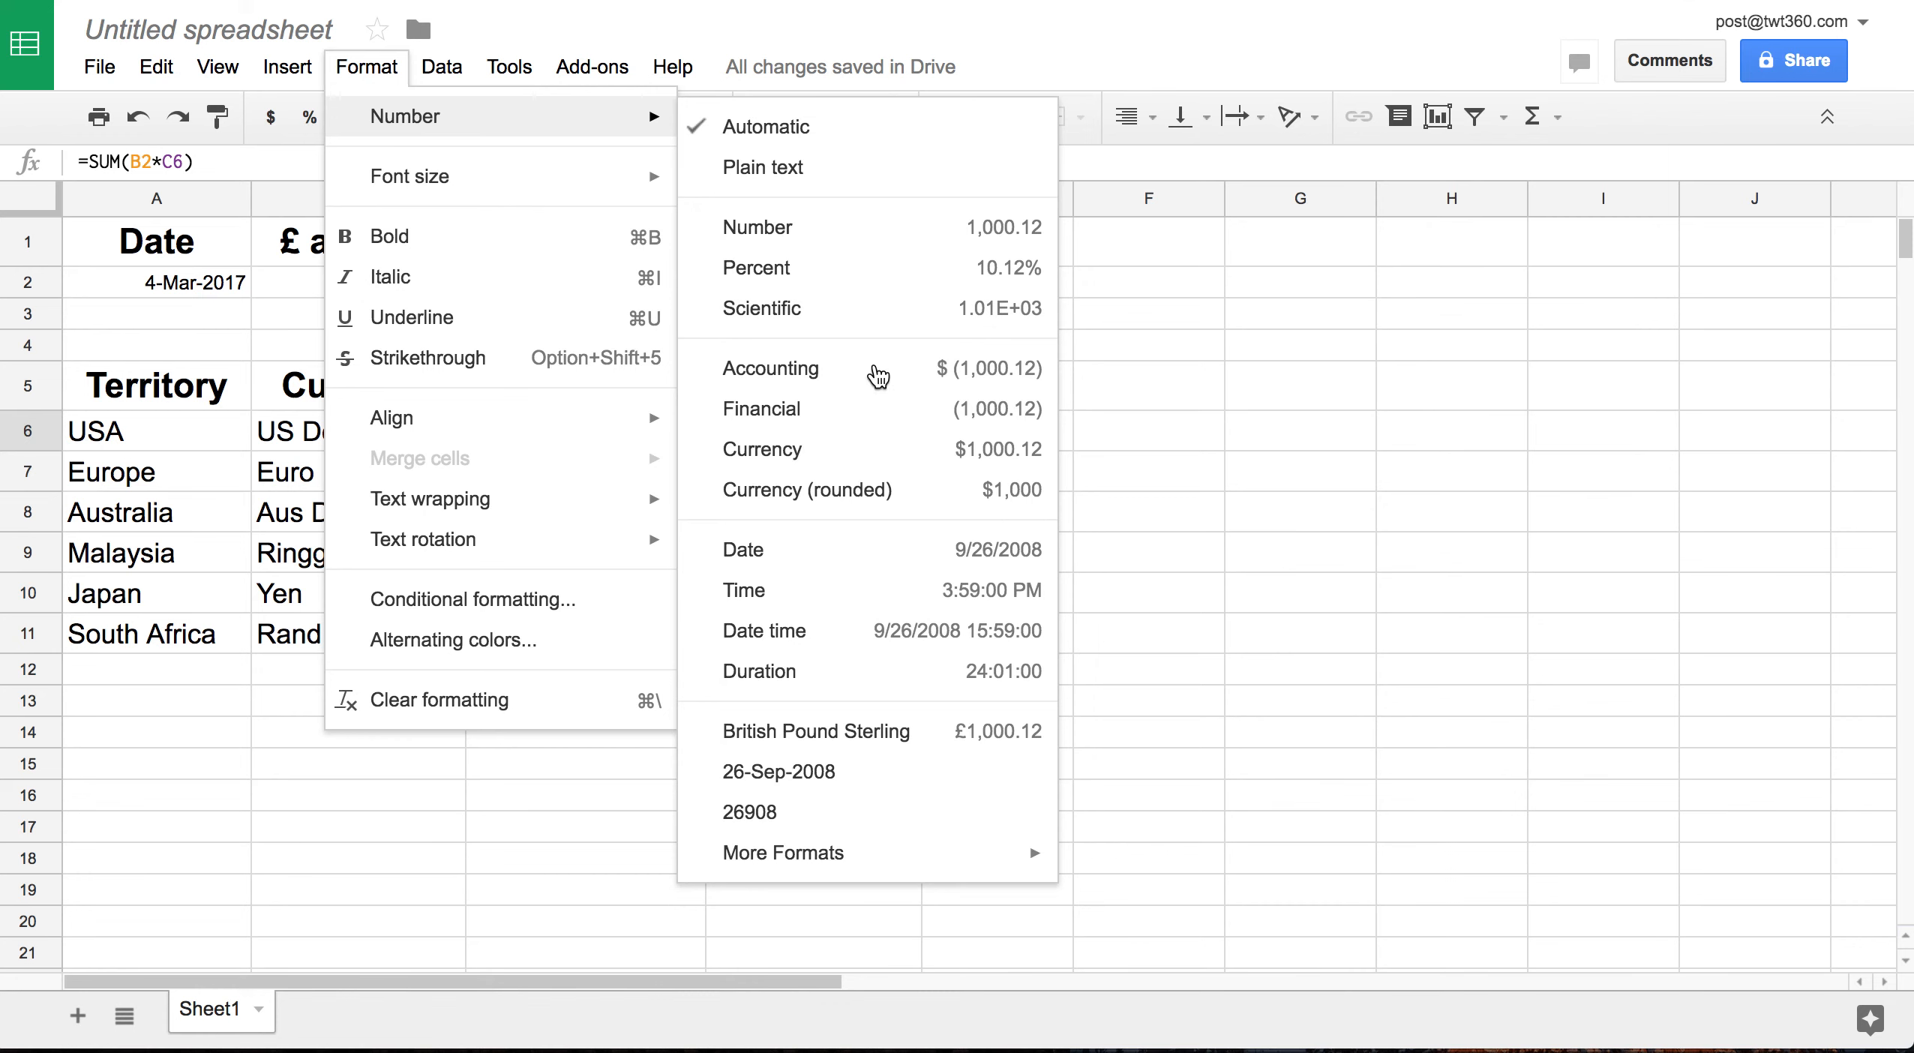
left_click(880, 459)
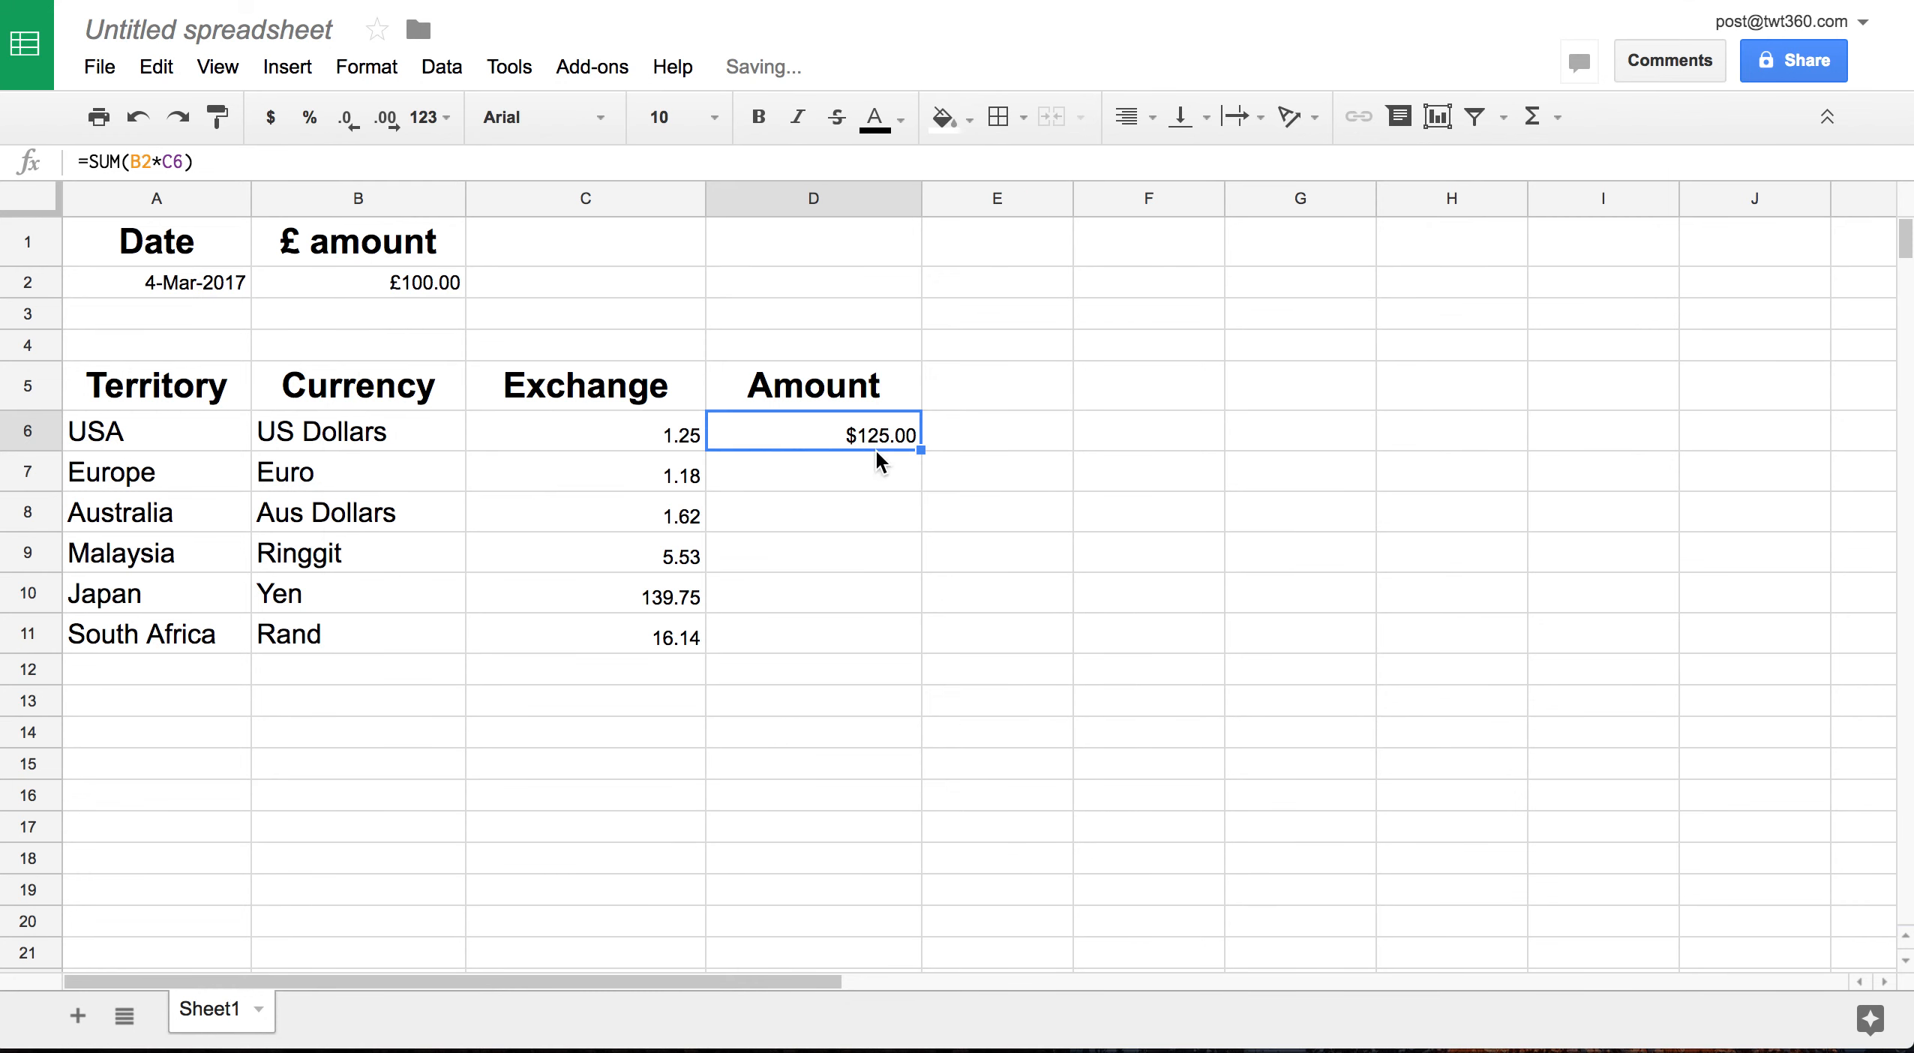
Copy the USA amount formula from cell D6 into the Europe amount cell D7
left_click(878, 471)
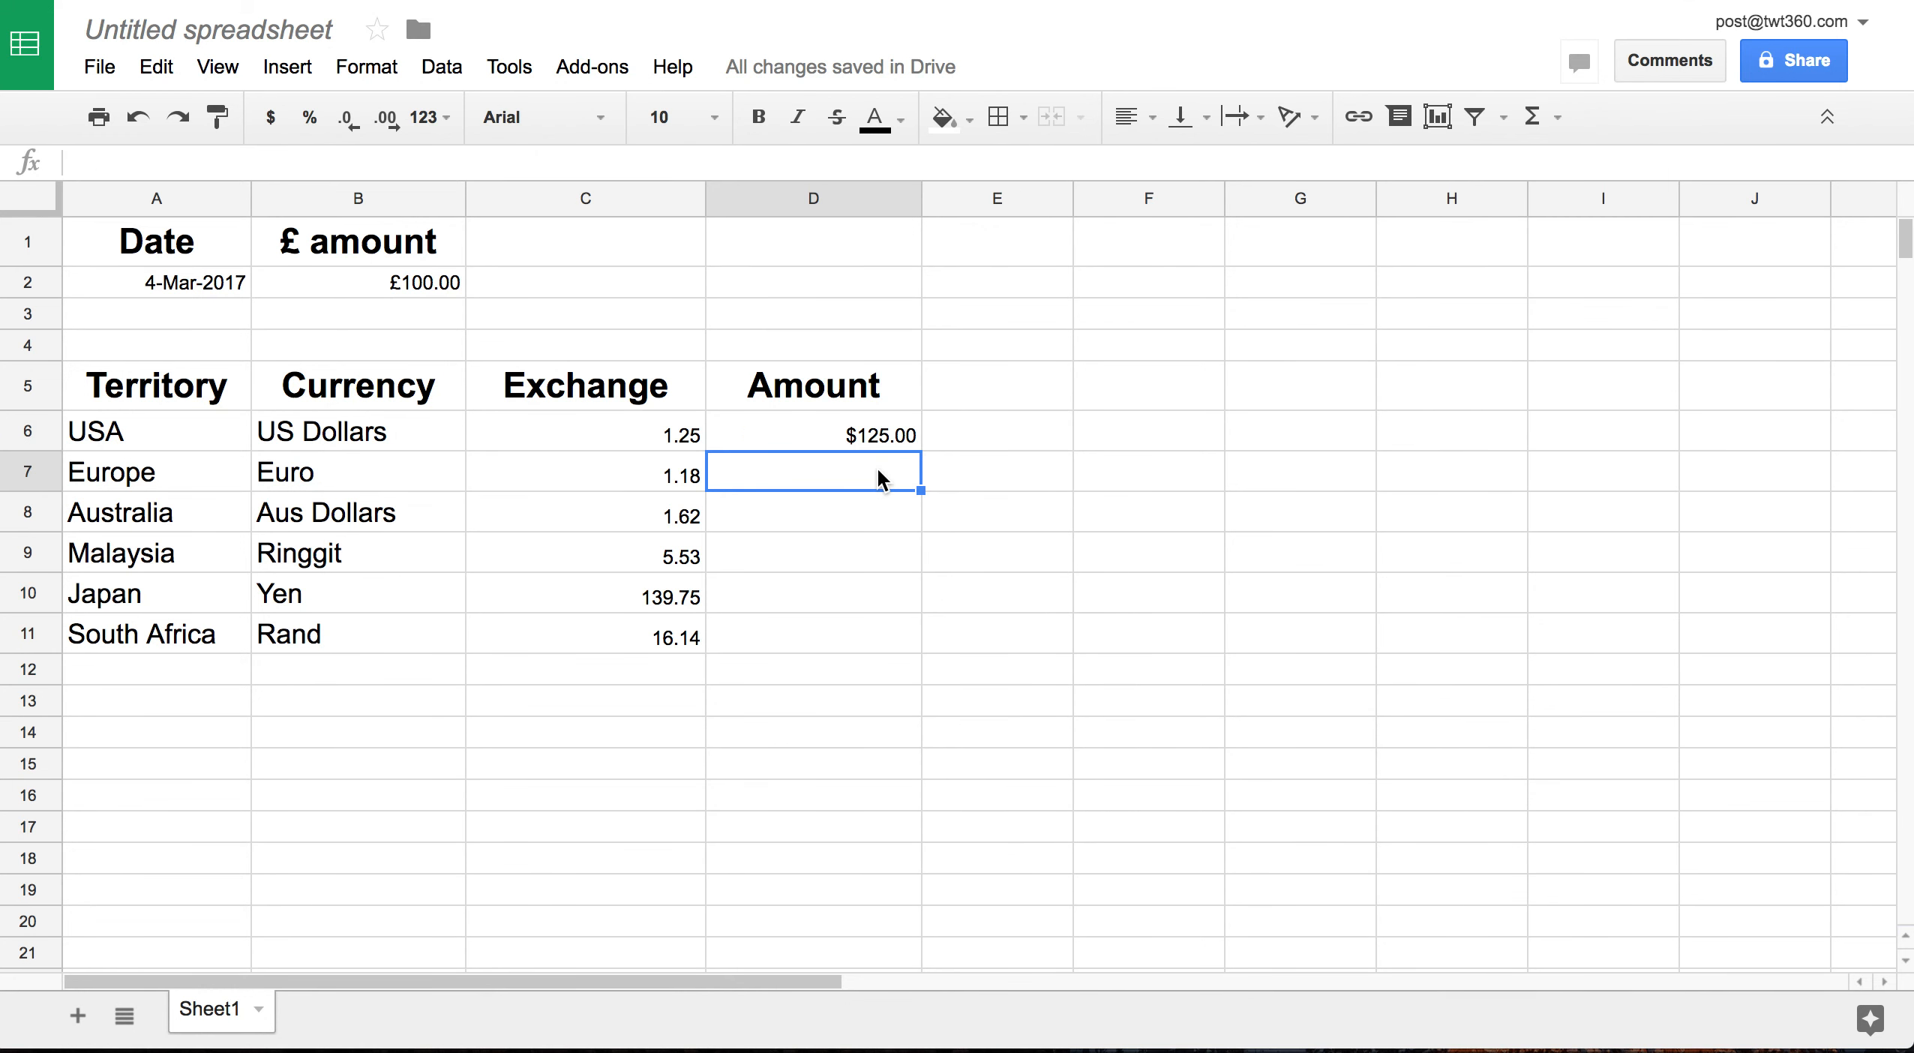
left_click(873, 433)
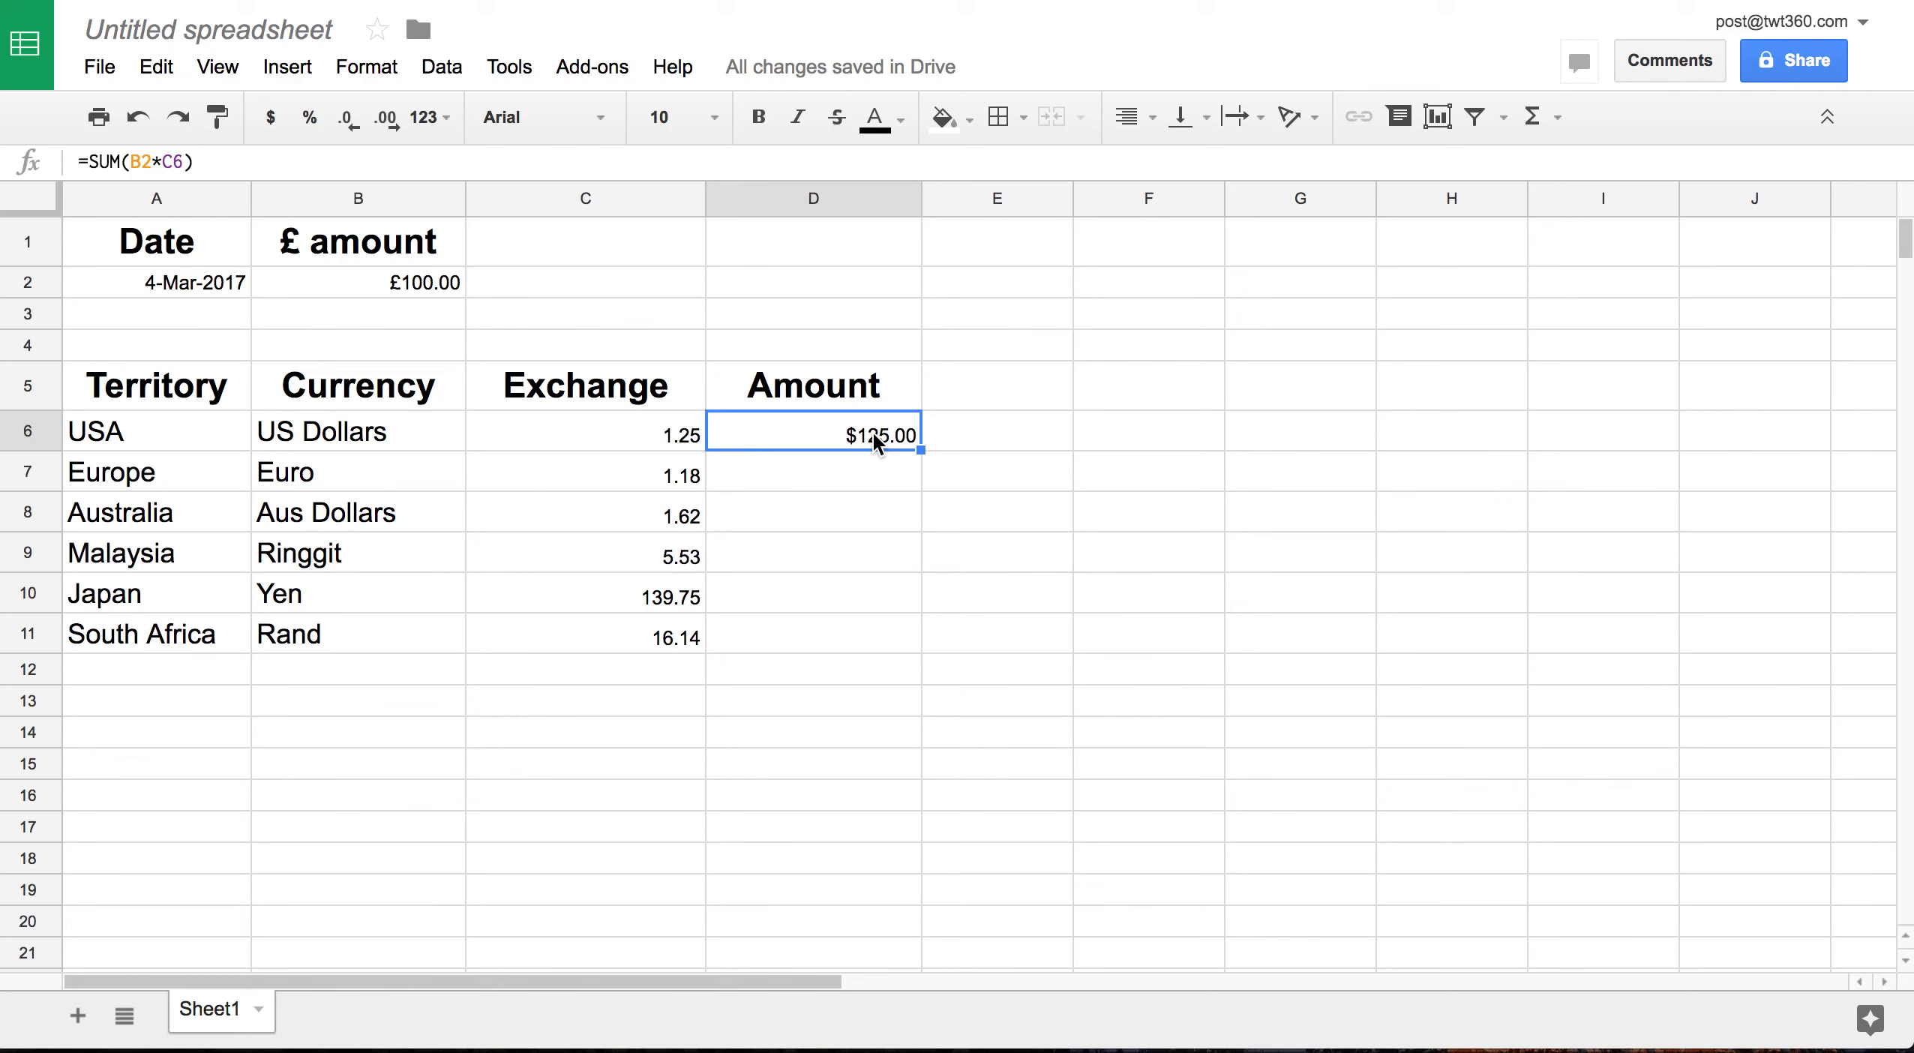
right_click(873, 432)
left_click(913, 498)
left_click(856, 470)
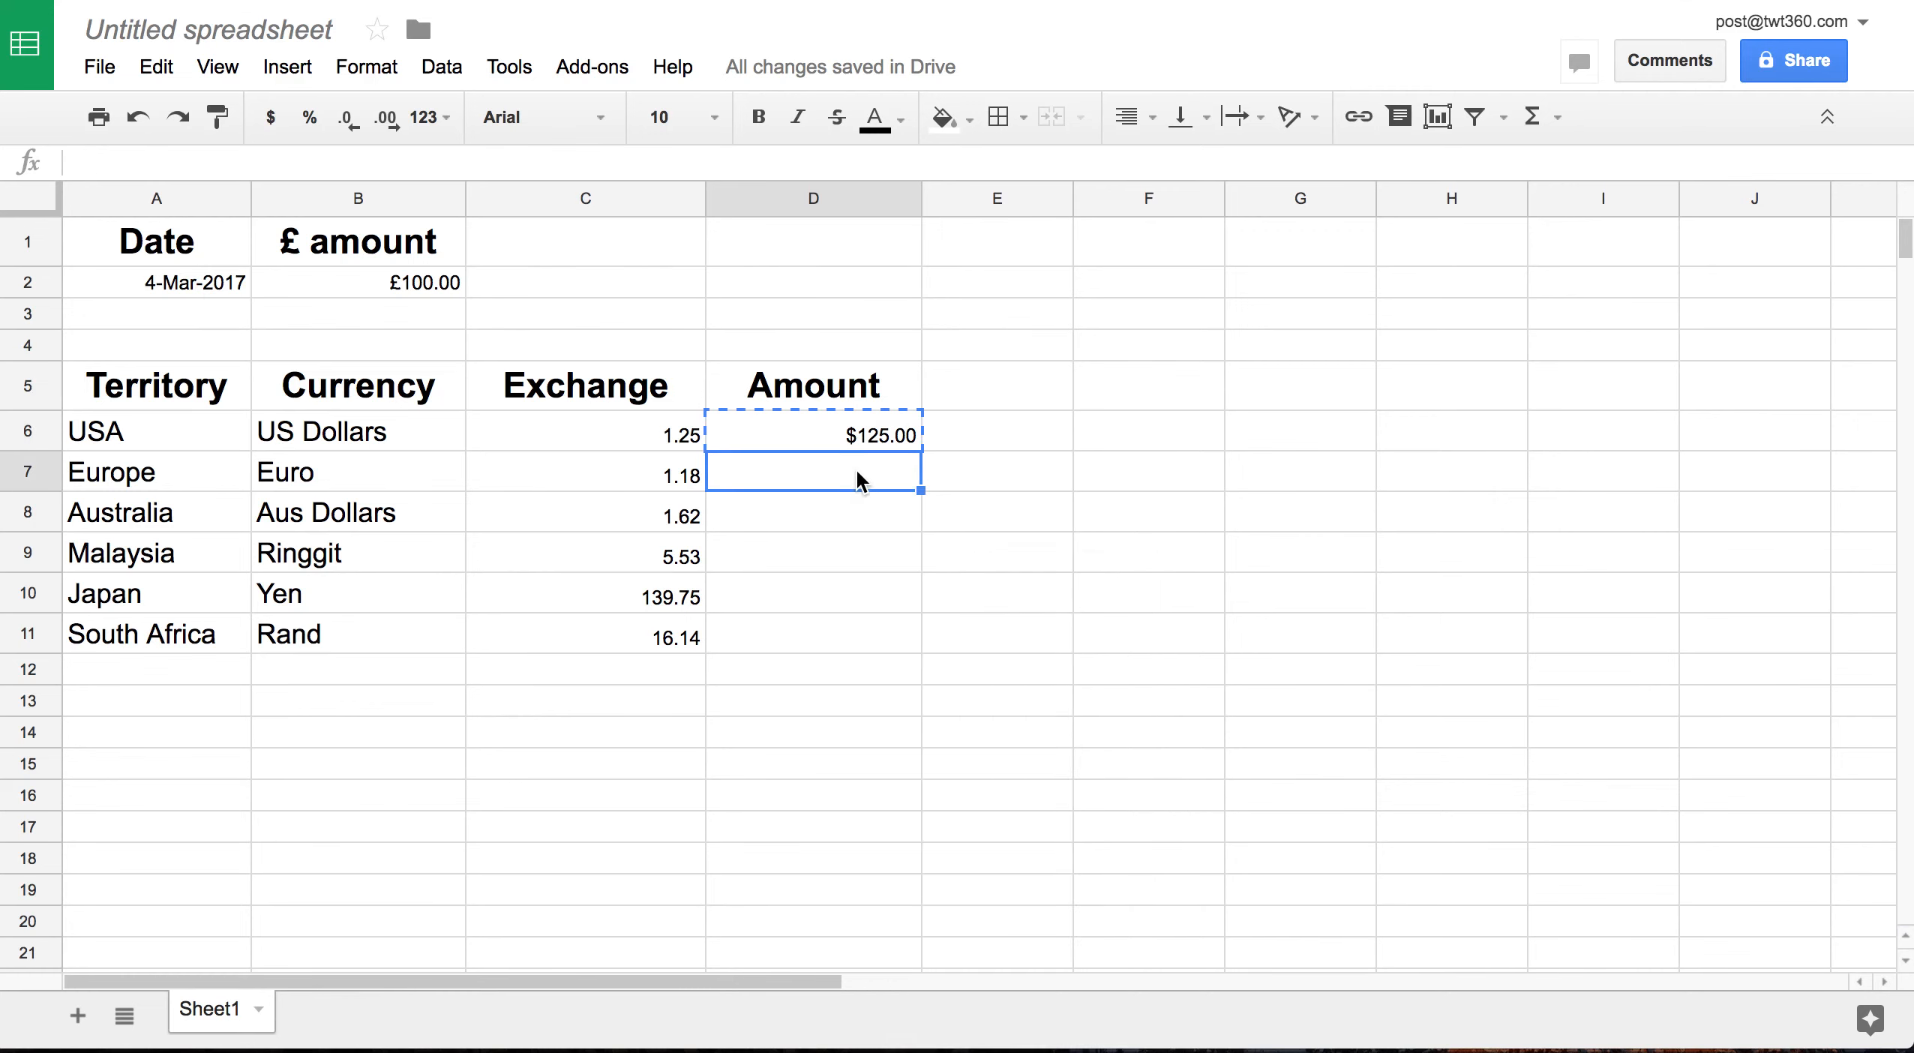
right_click(856, 470)
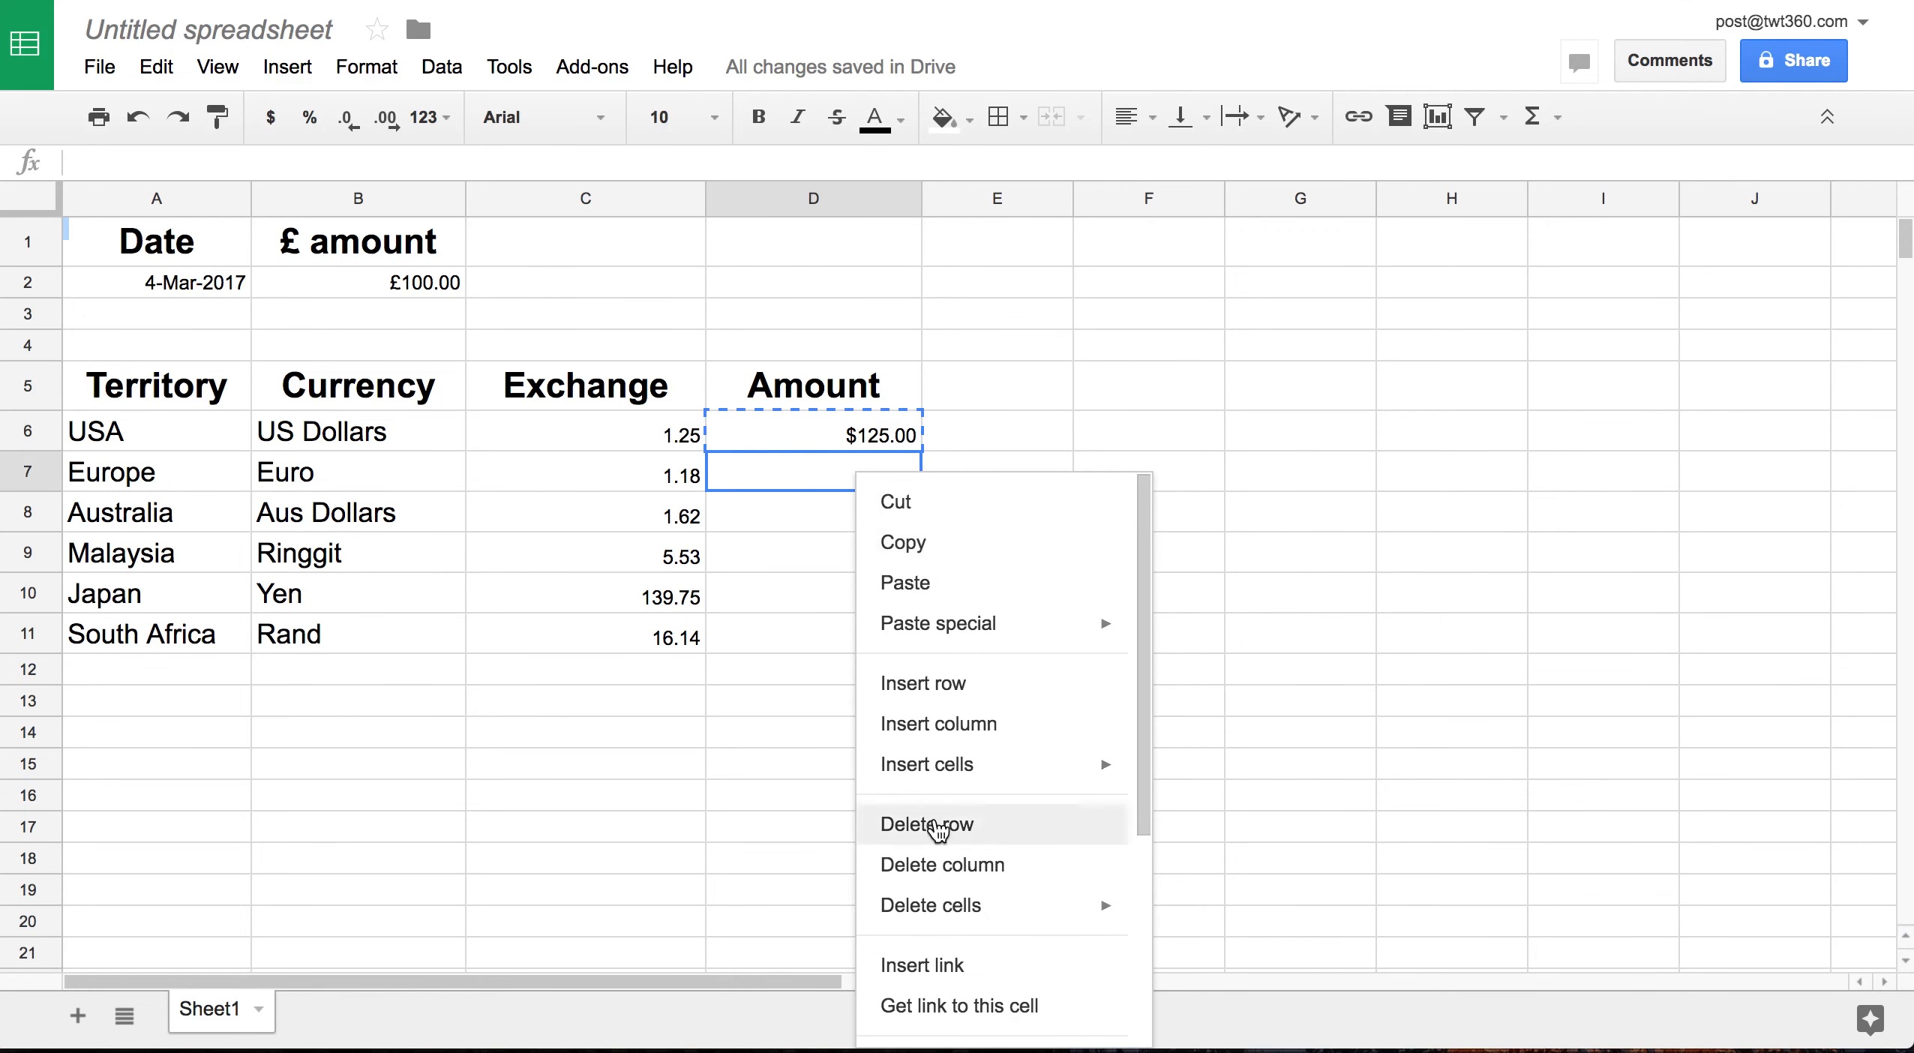
left_click(936, 592)
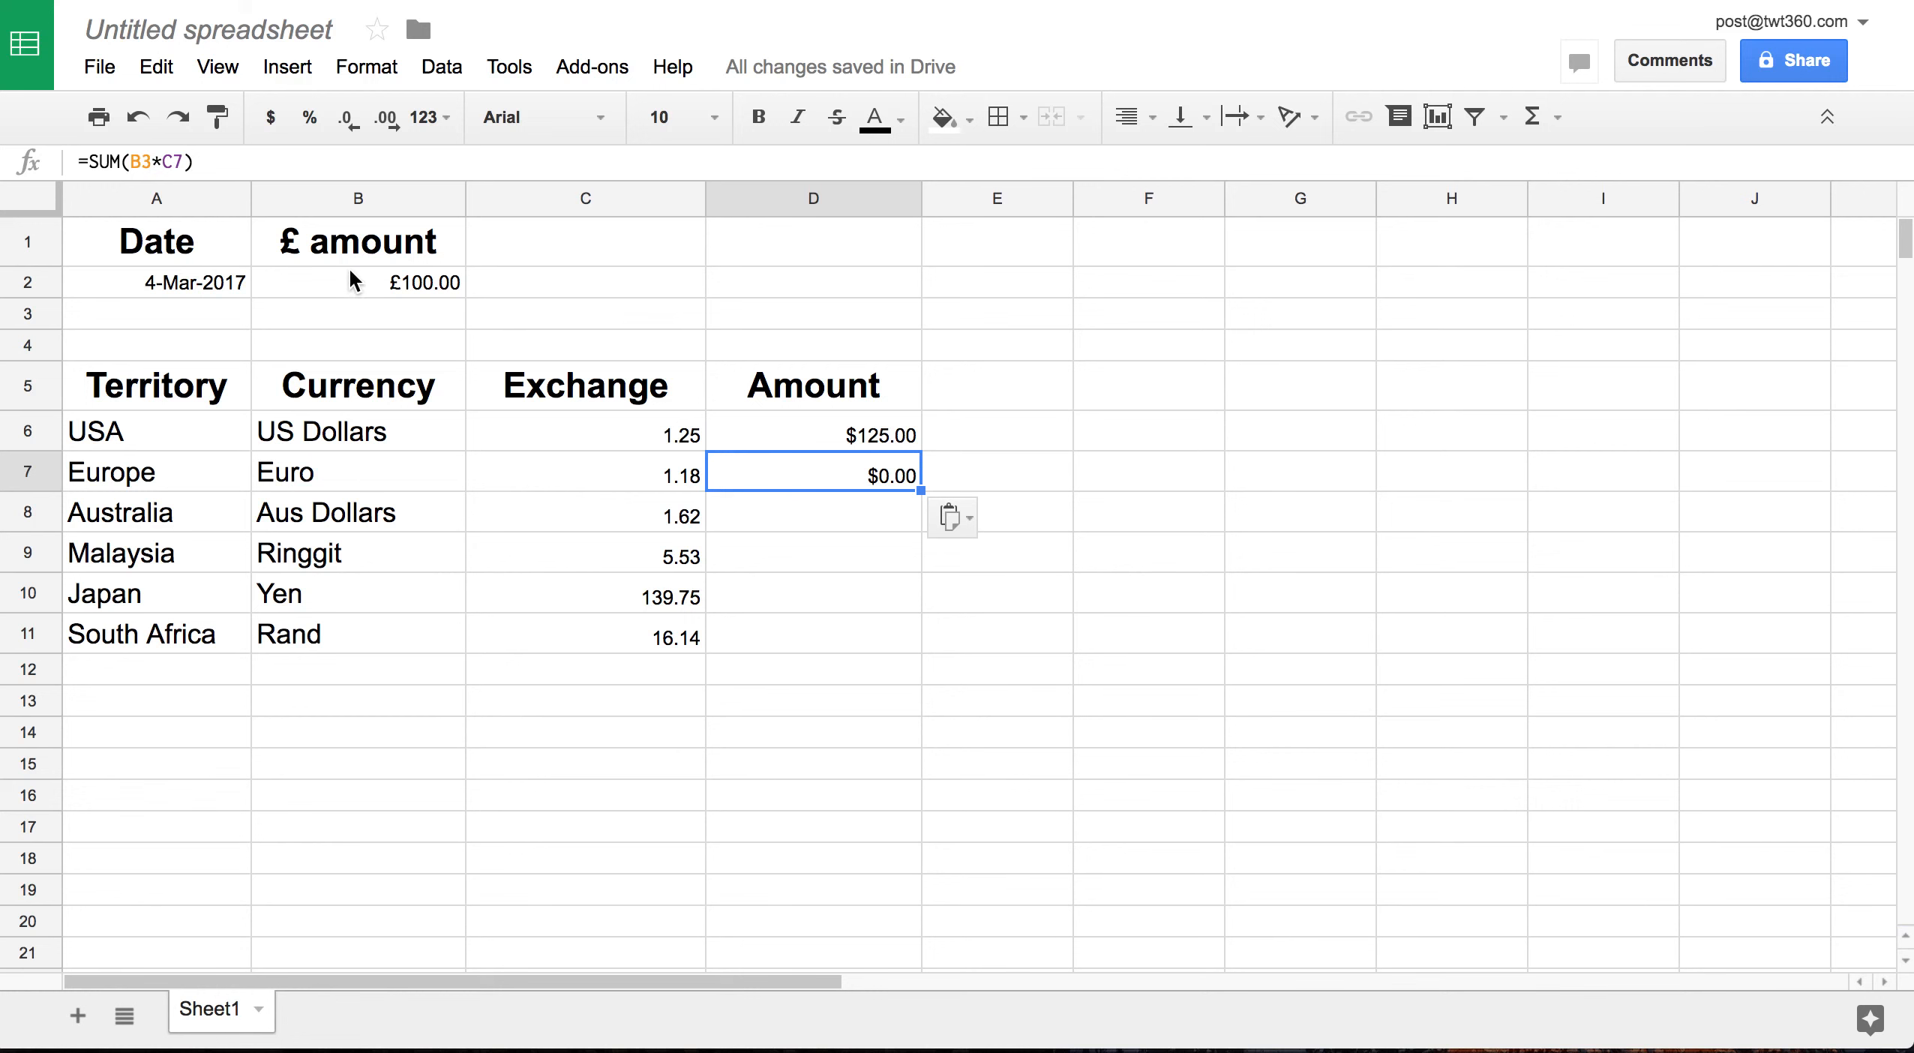
Correct the Europe amount formula in cell D7 to =SUM(B2*C7) so it uses the pound amount
left_click(159, 161)
key("BackSpace")
type("2")
key("Return")
Format the Europe amount in cell D7 with the Euro custom currency
left_click(853, 469)
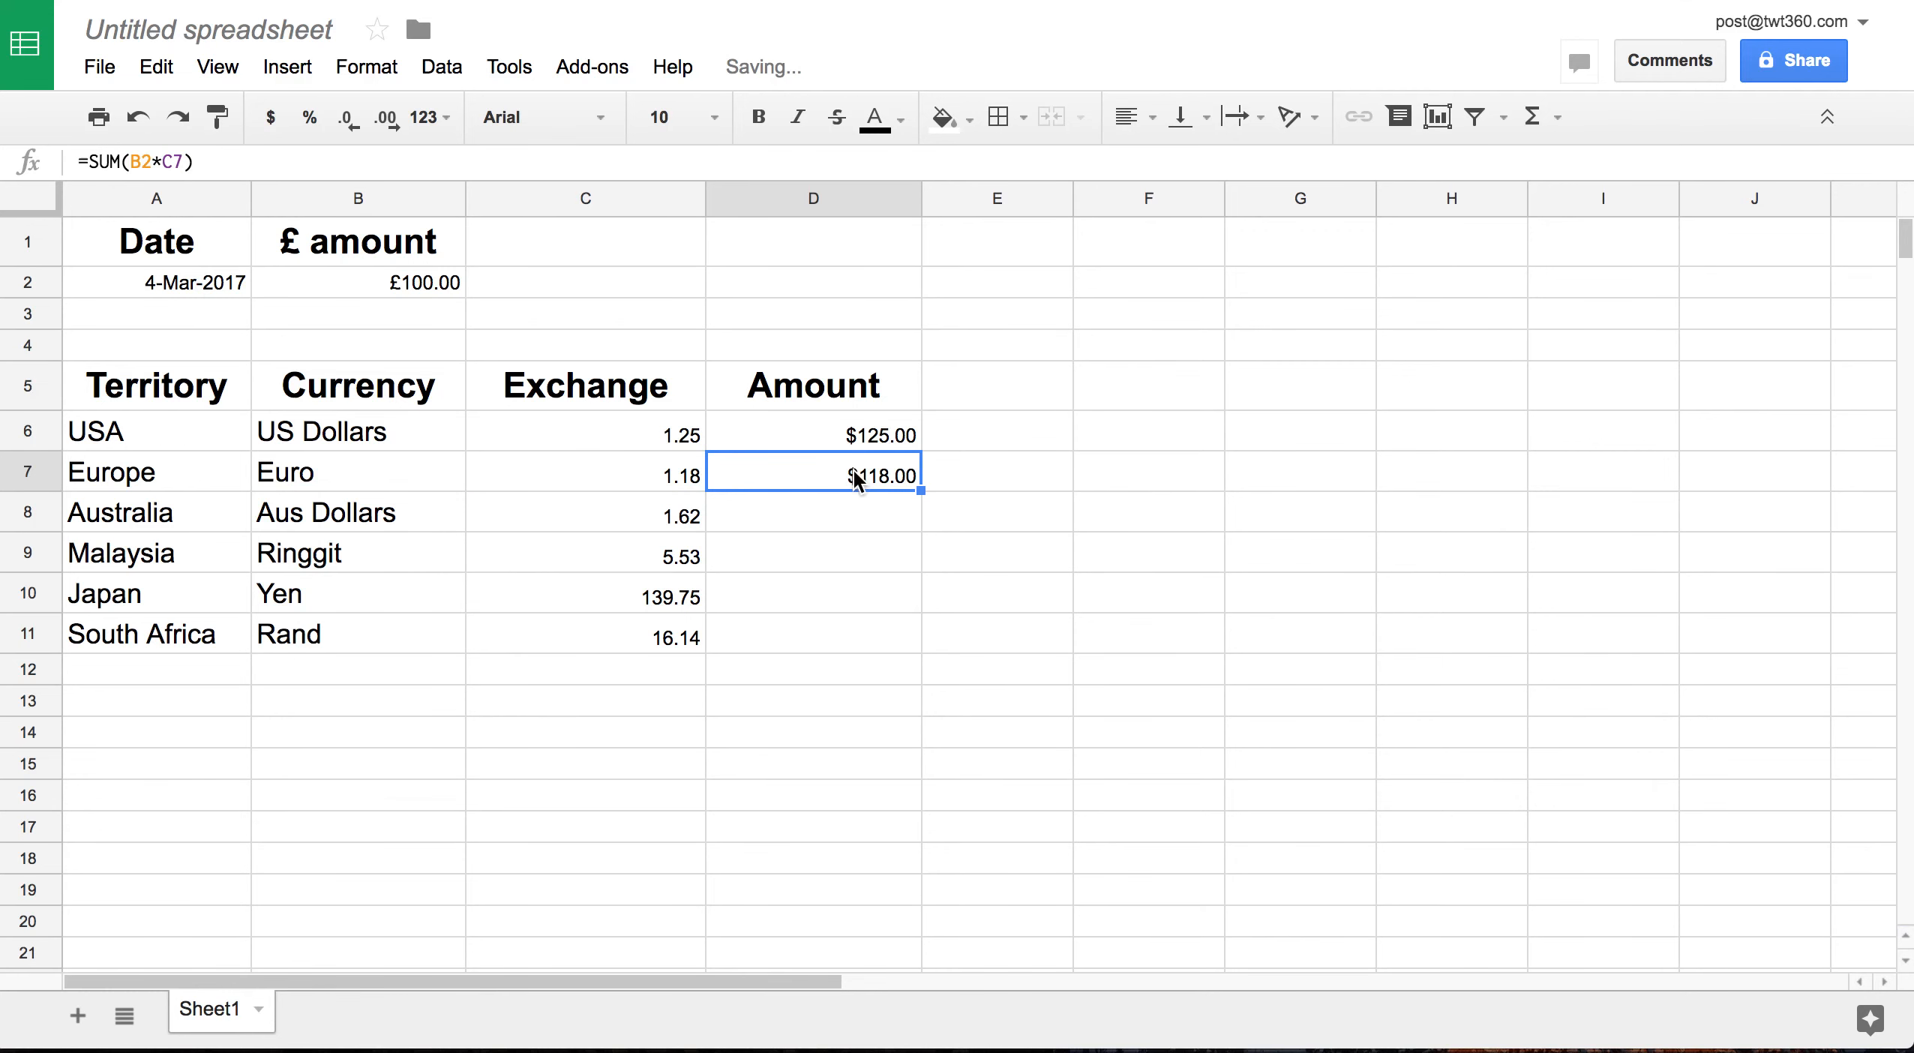
left_click(379, 69)
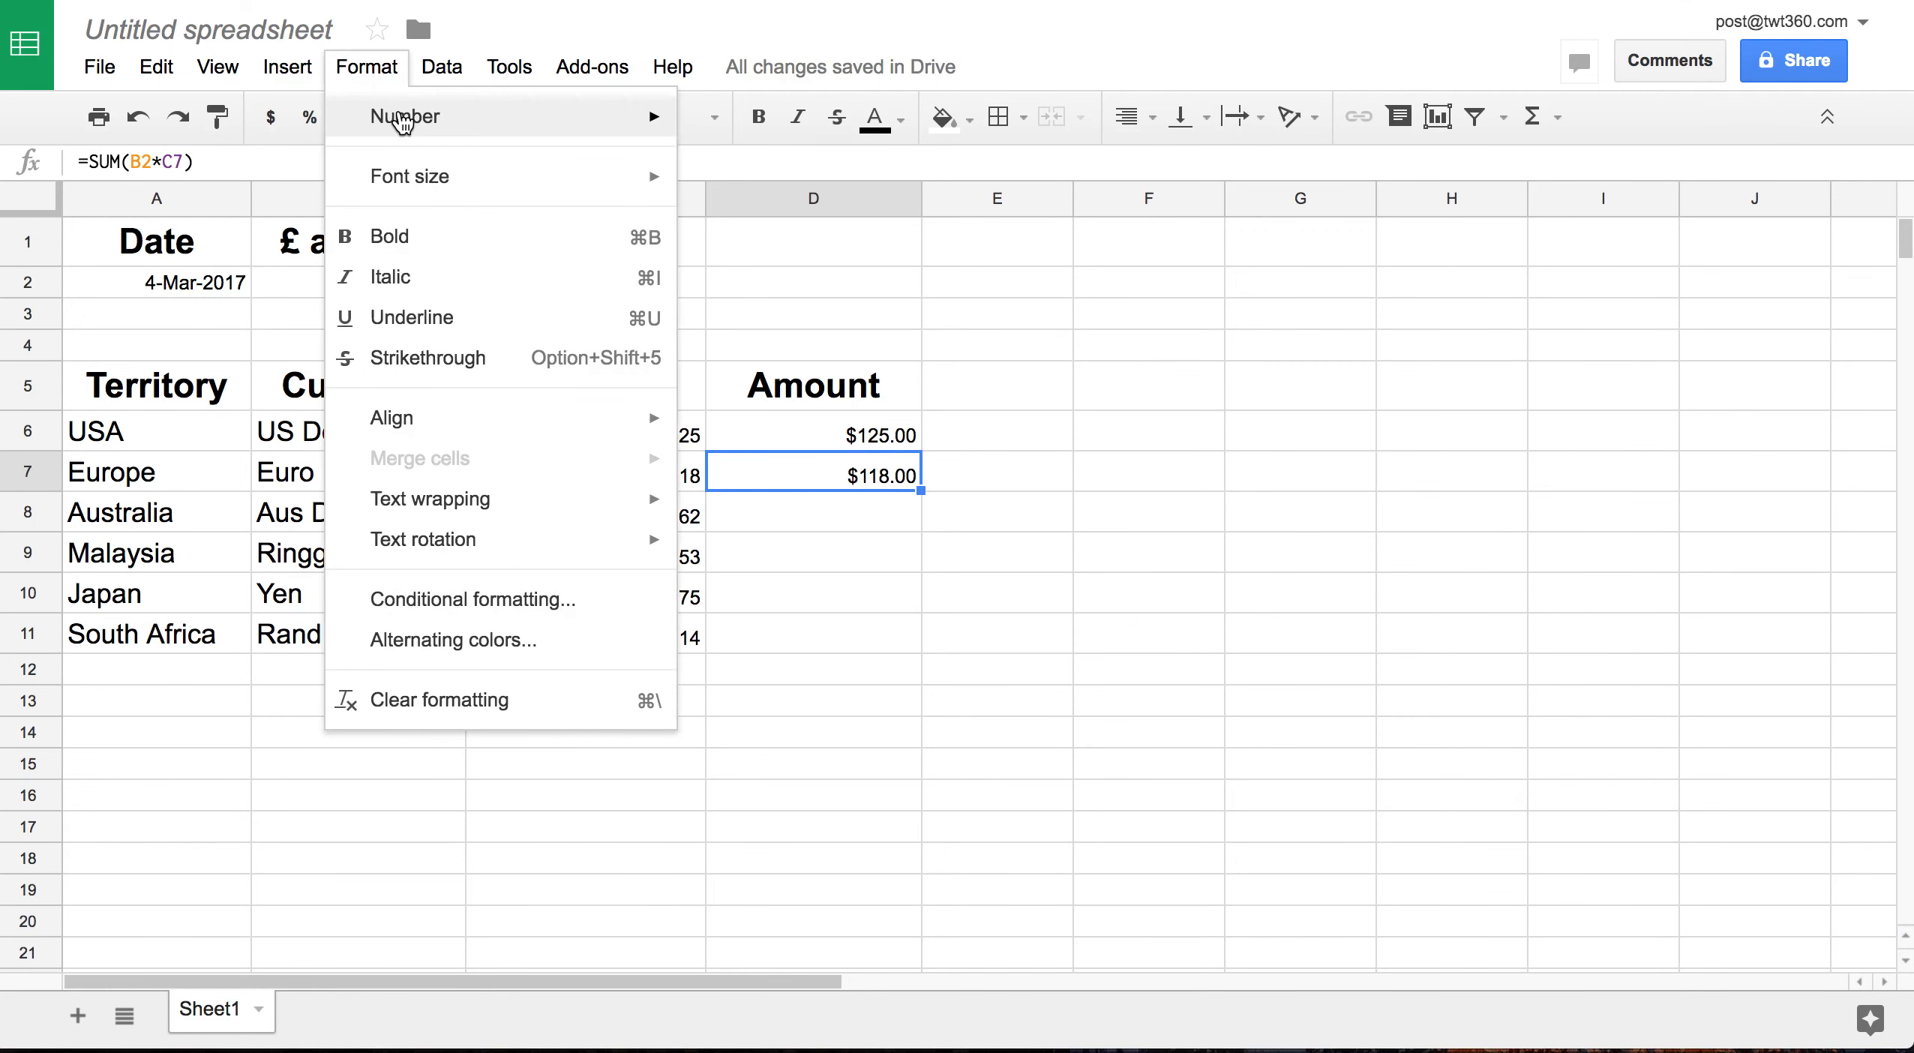
mouse_move(406, 116)
mouse_move(872, 863)
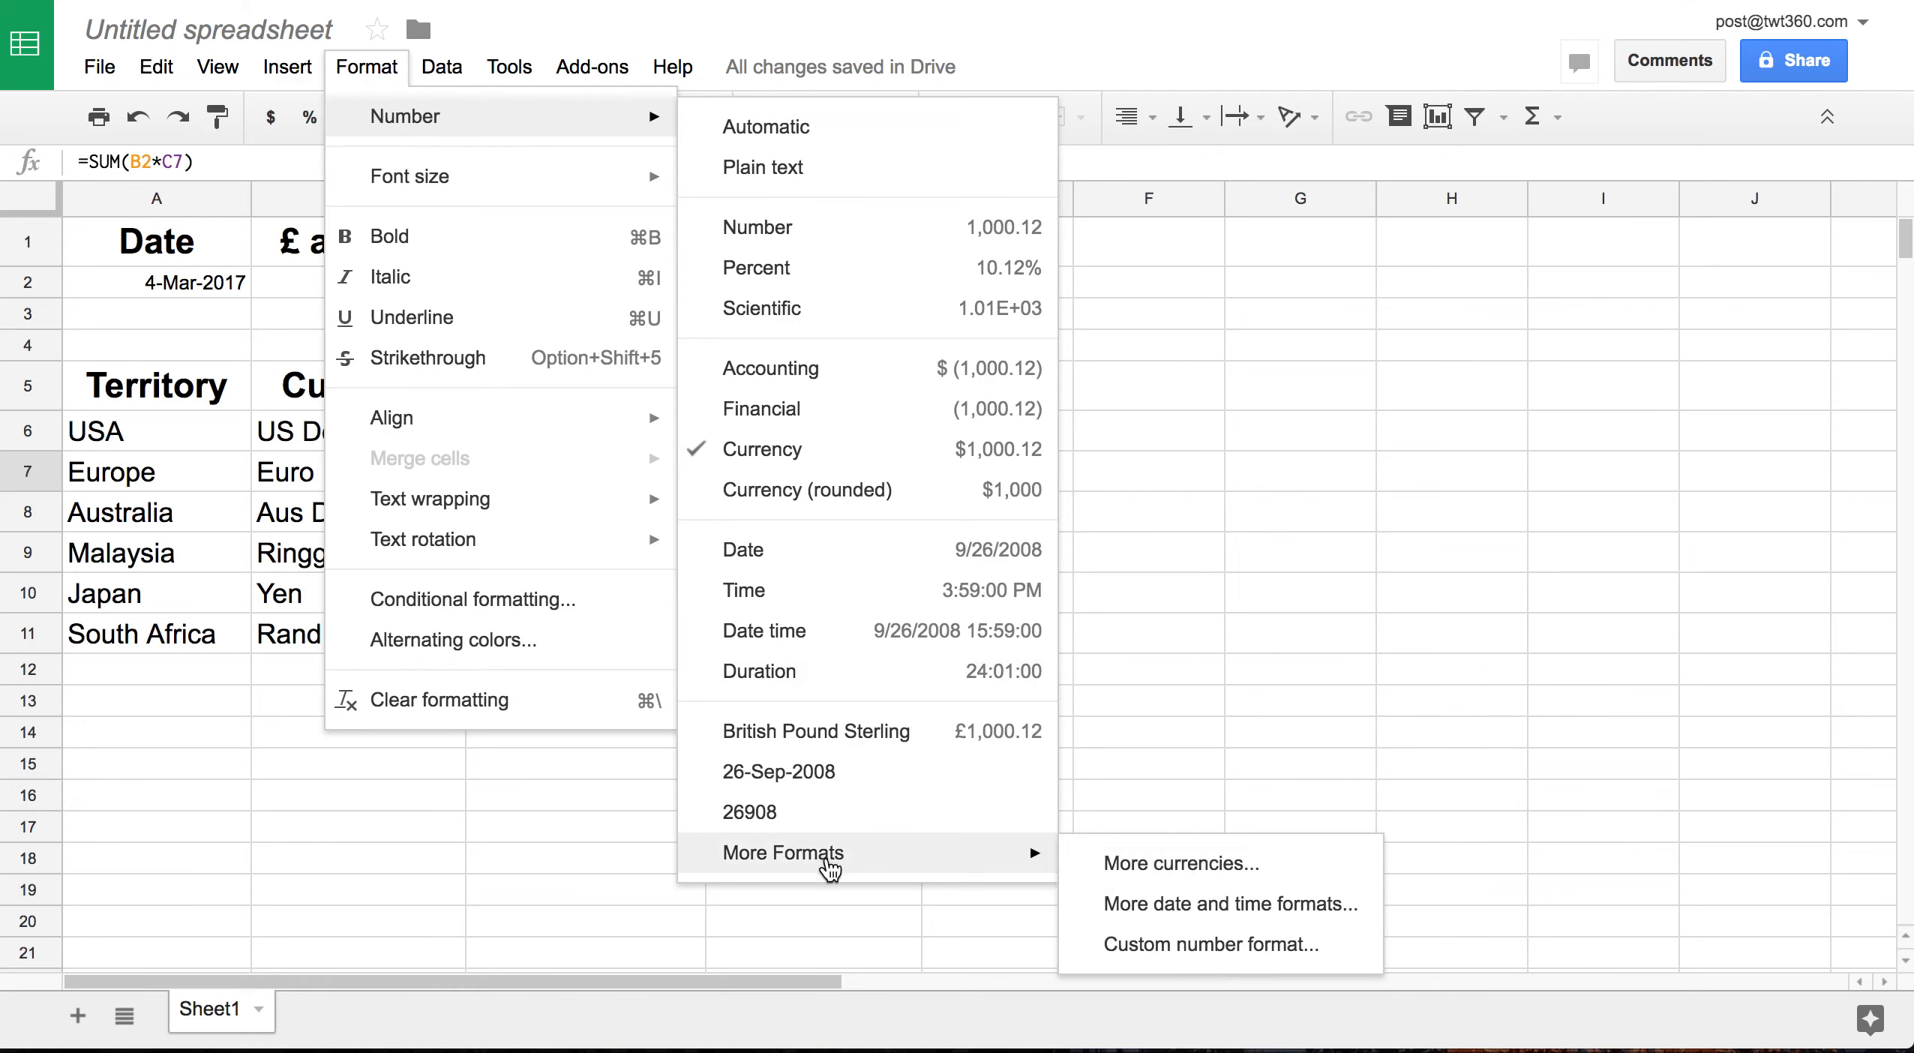
left_click(1129, 870)
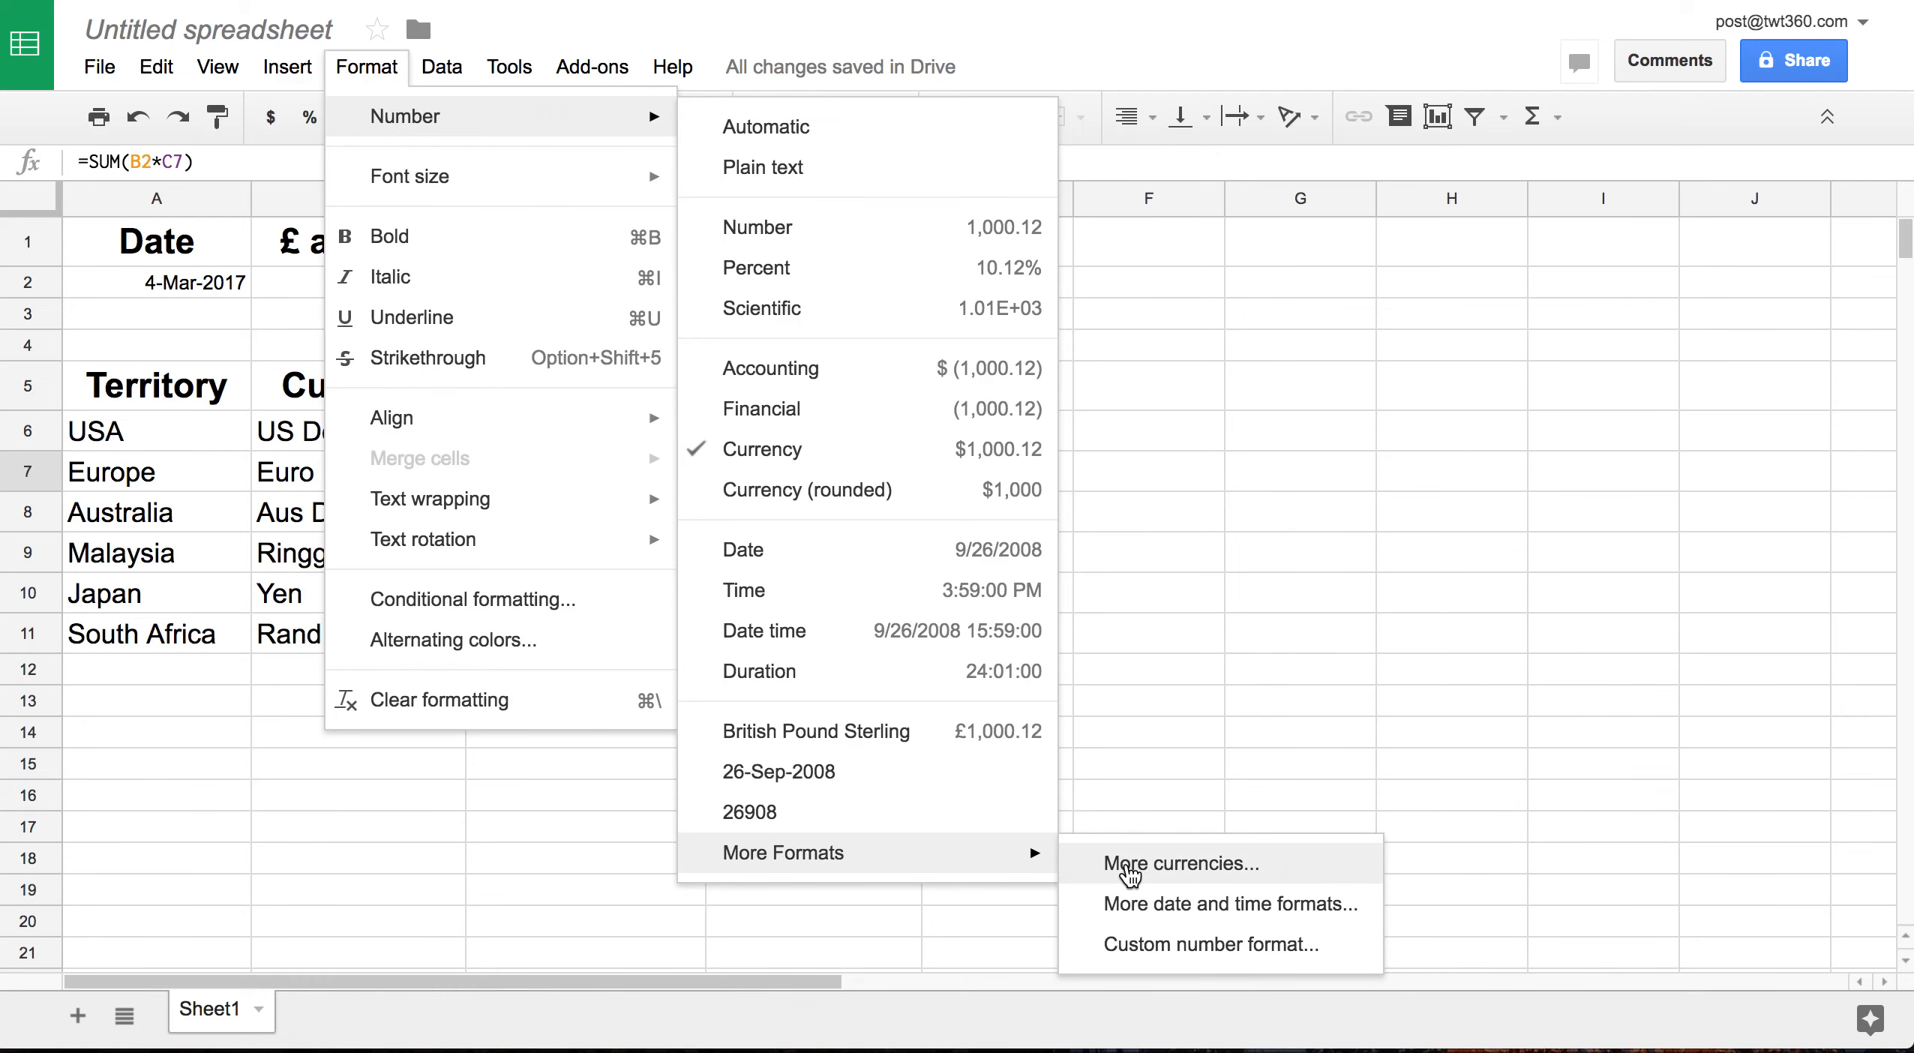
left_click(801, 241)
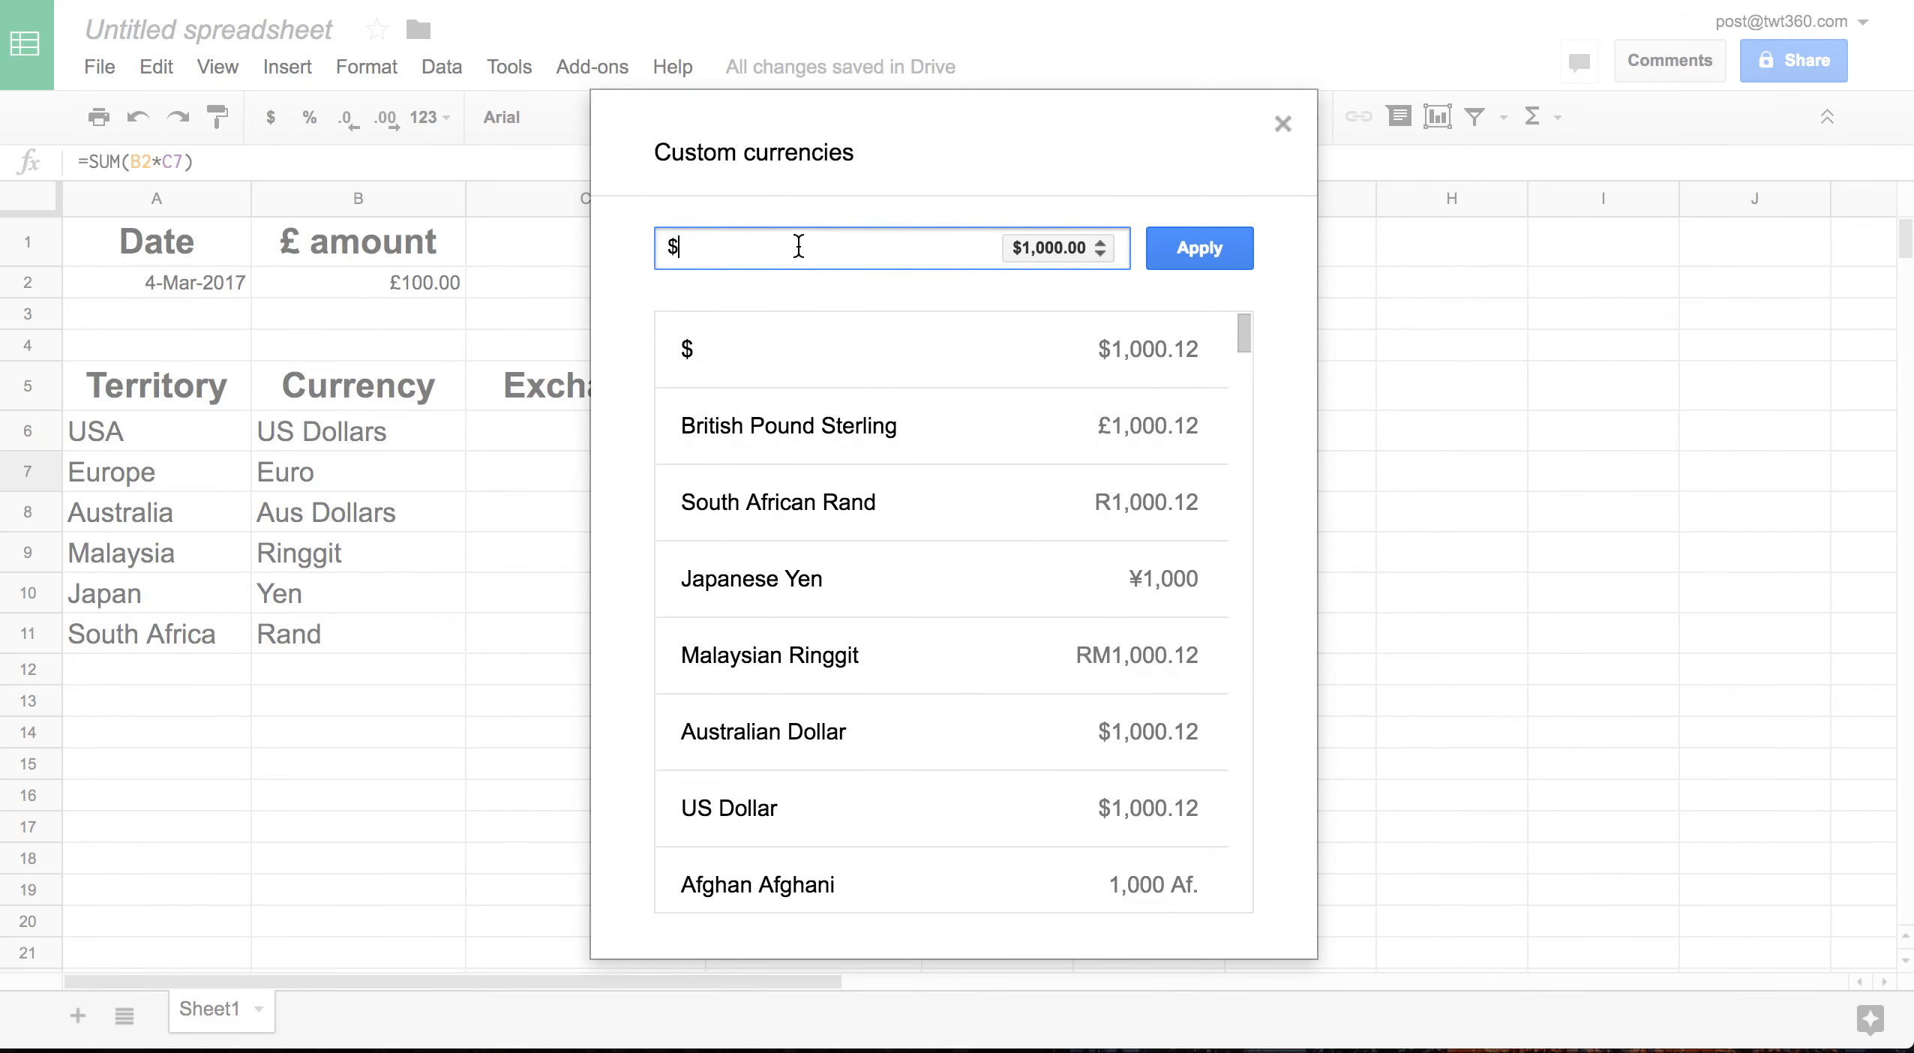
key("BackSpace")
type("Euro")
left_click(808, 369)
left_click(1199, 249)
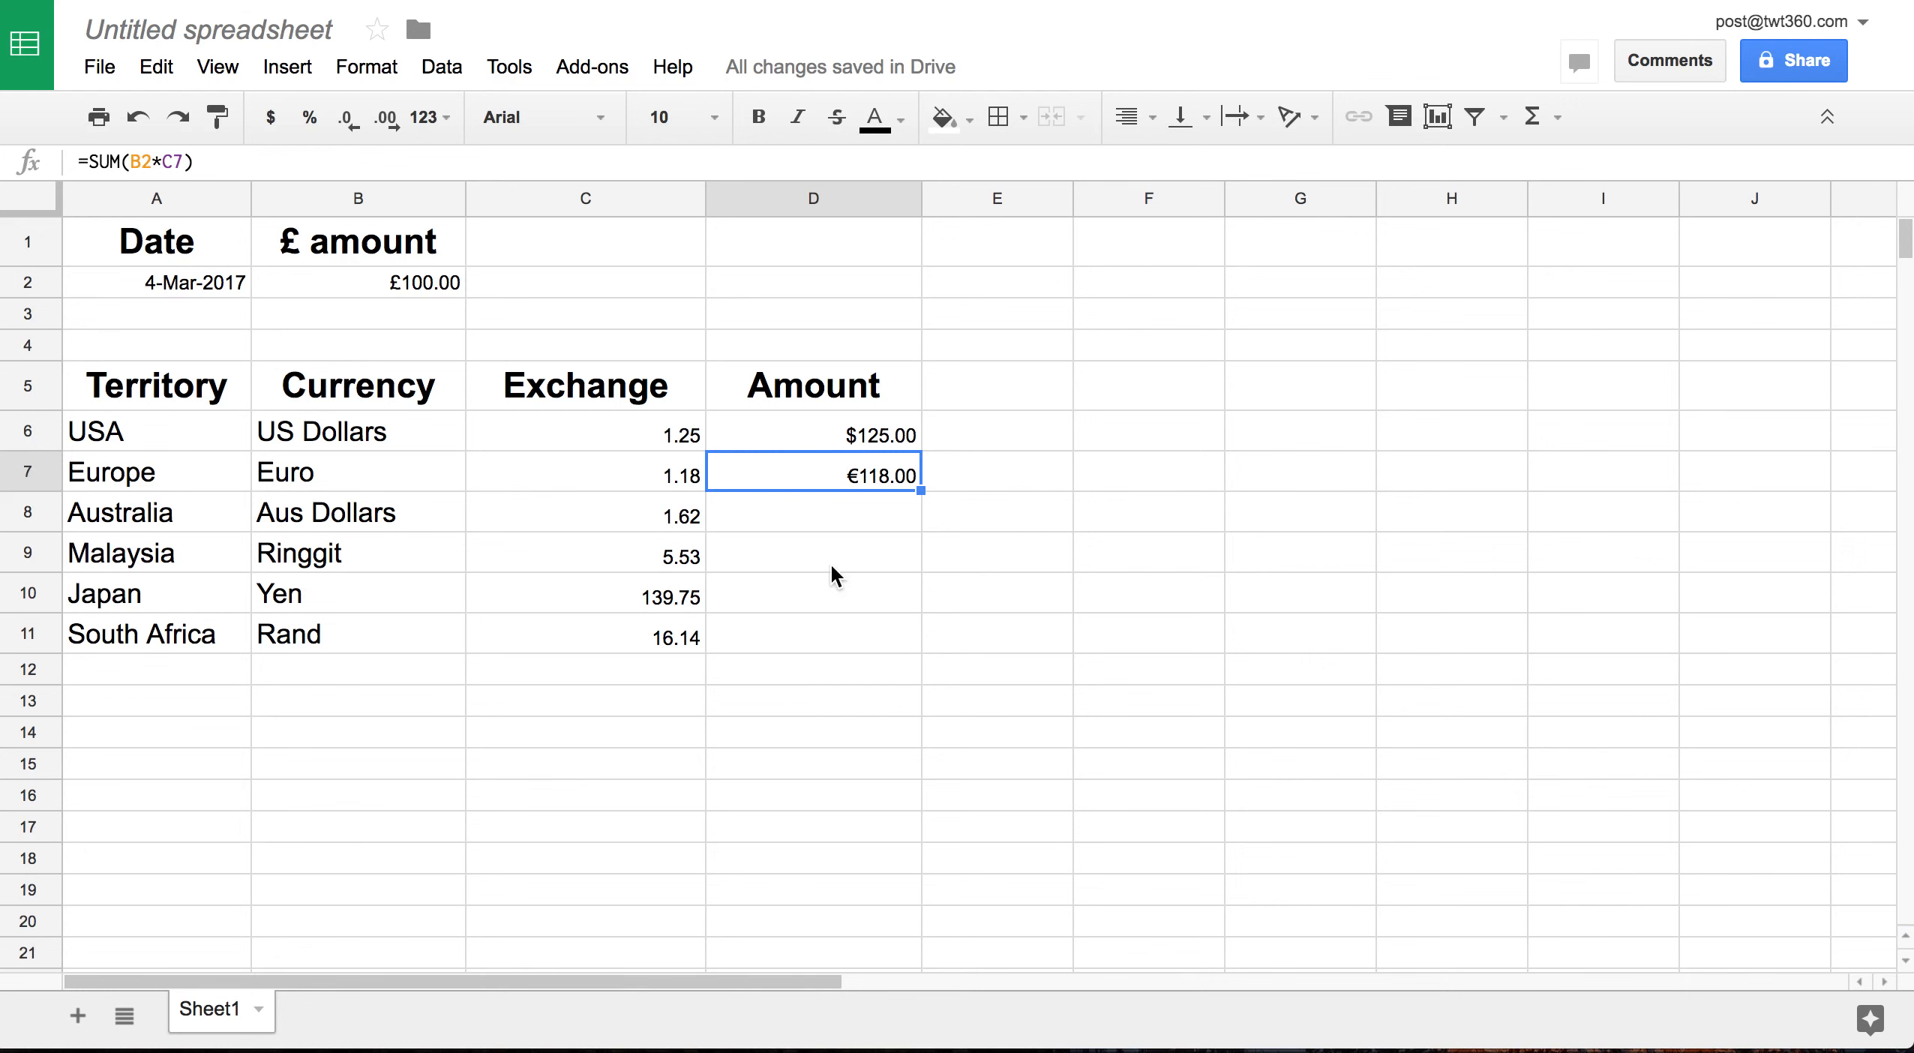
Fill the date and pound amount block A1:B2 with bright green
left_click_drag(201, 244, 319, 277)
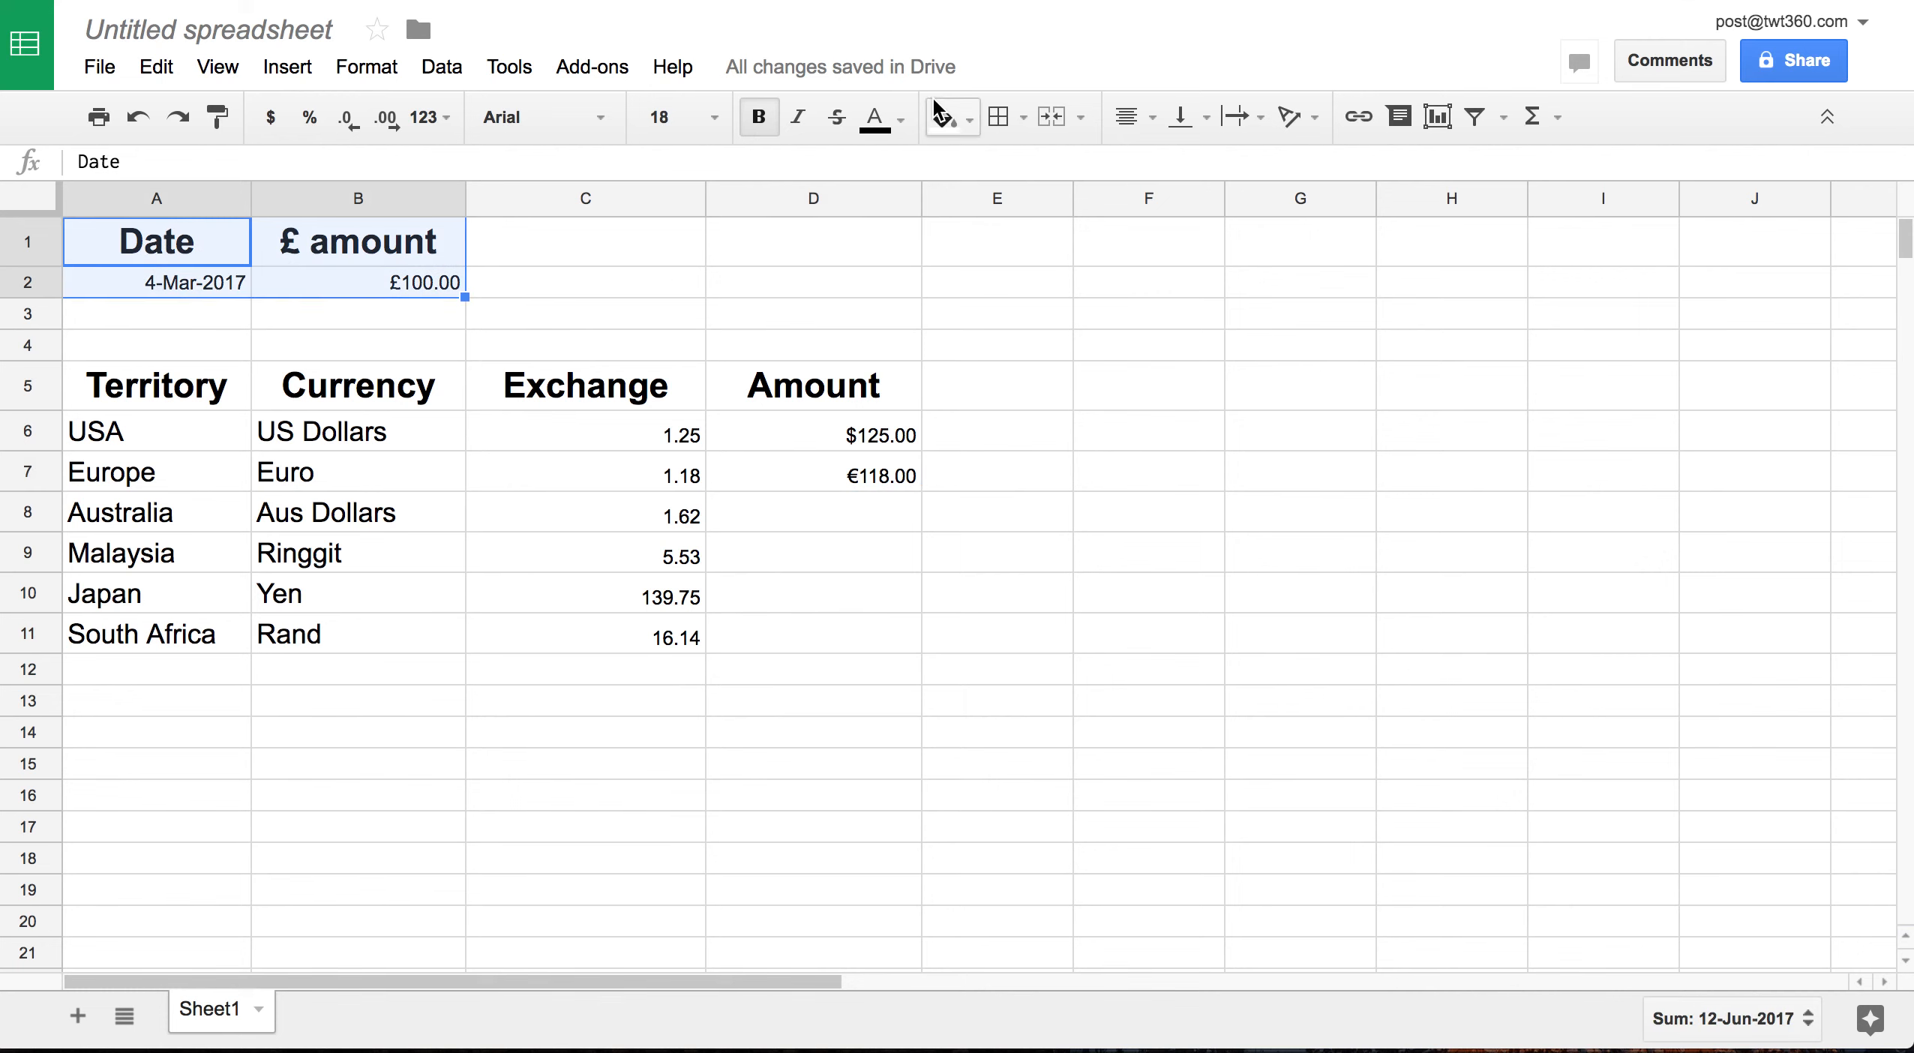
left_click(975, 114)
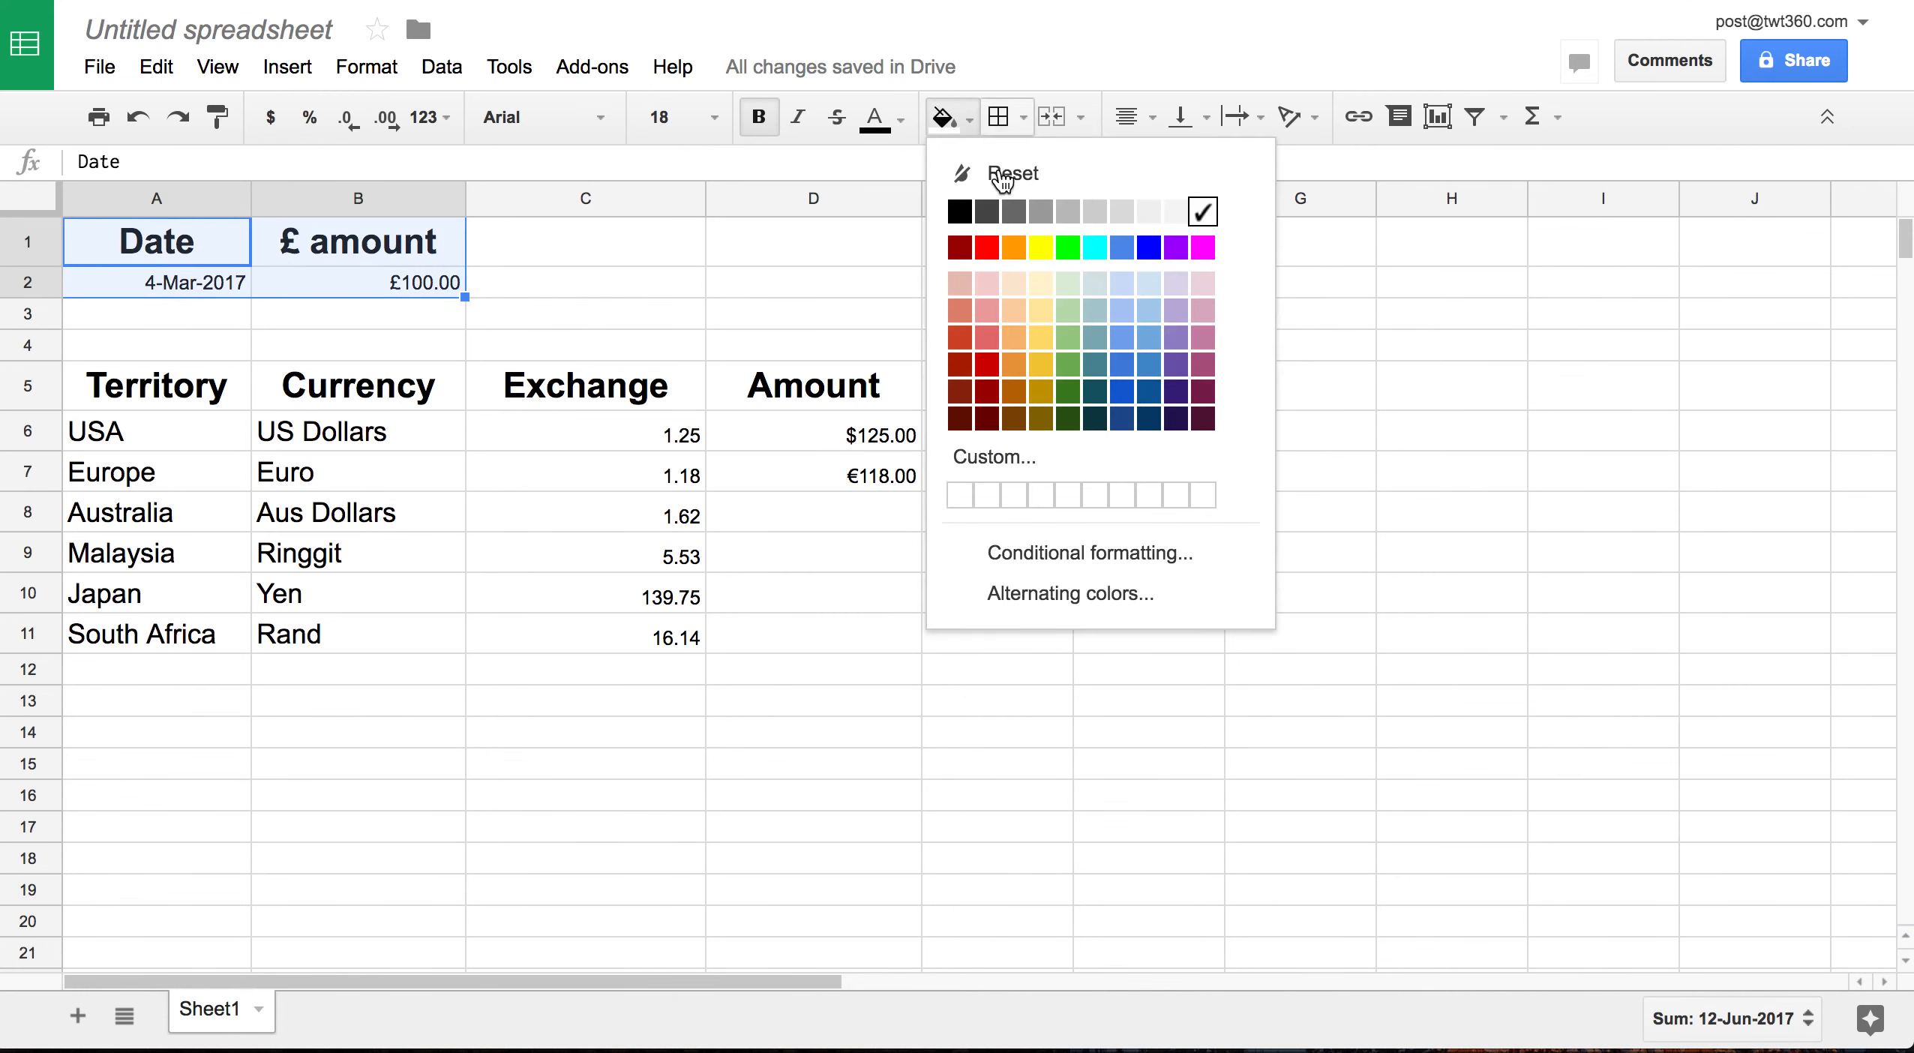
left_click(1067, 248)
left_click(842, 311)
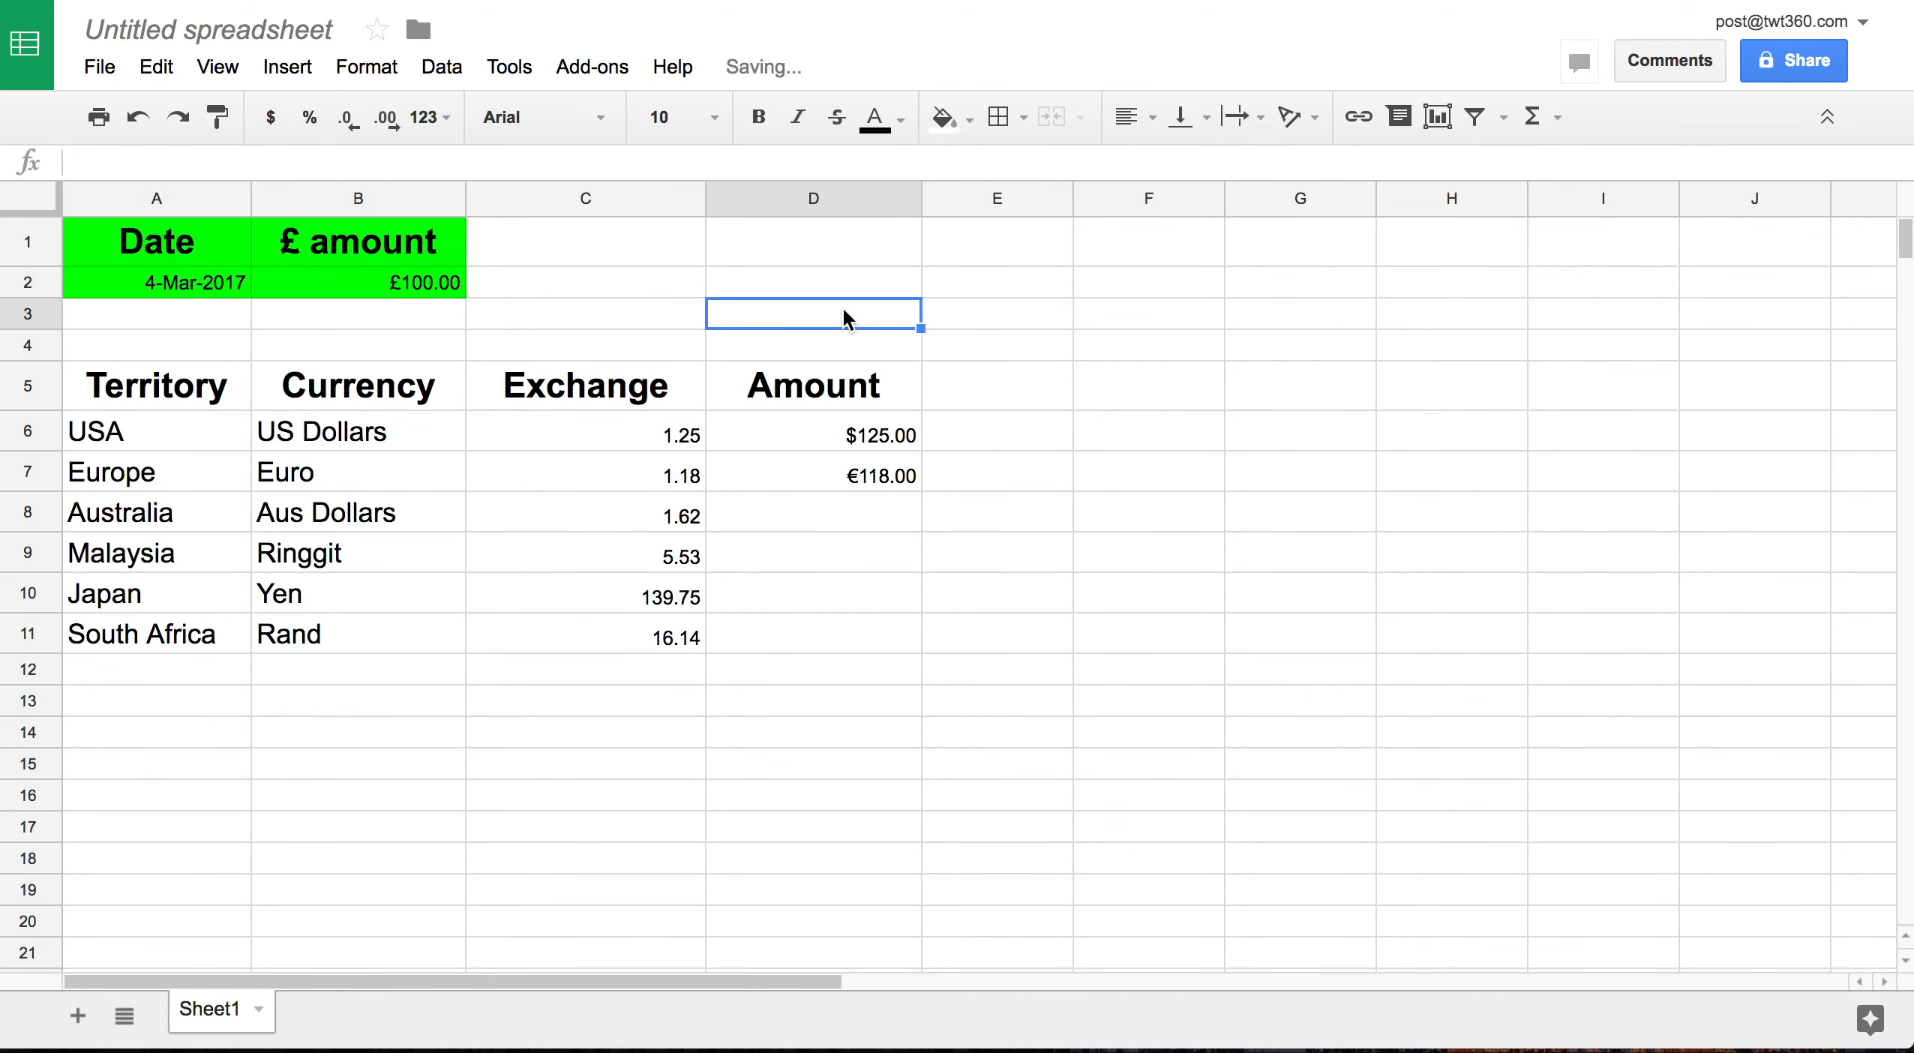
Rename the spreadsheet as "Holiday Money - TwT360"
left_click(205, 32)
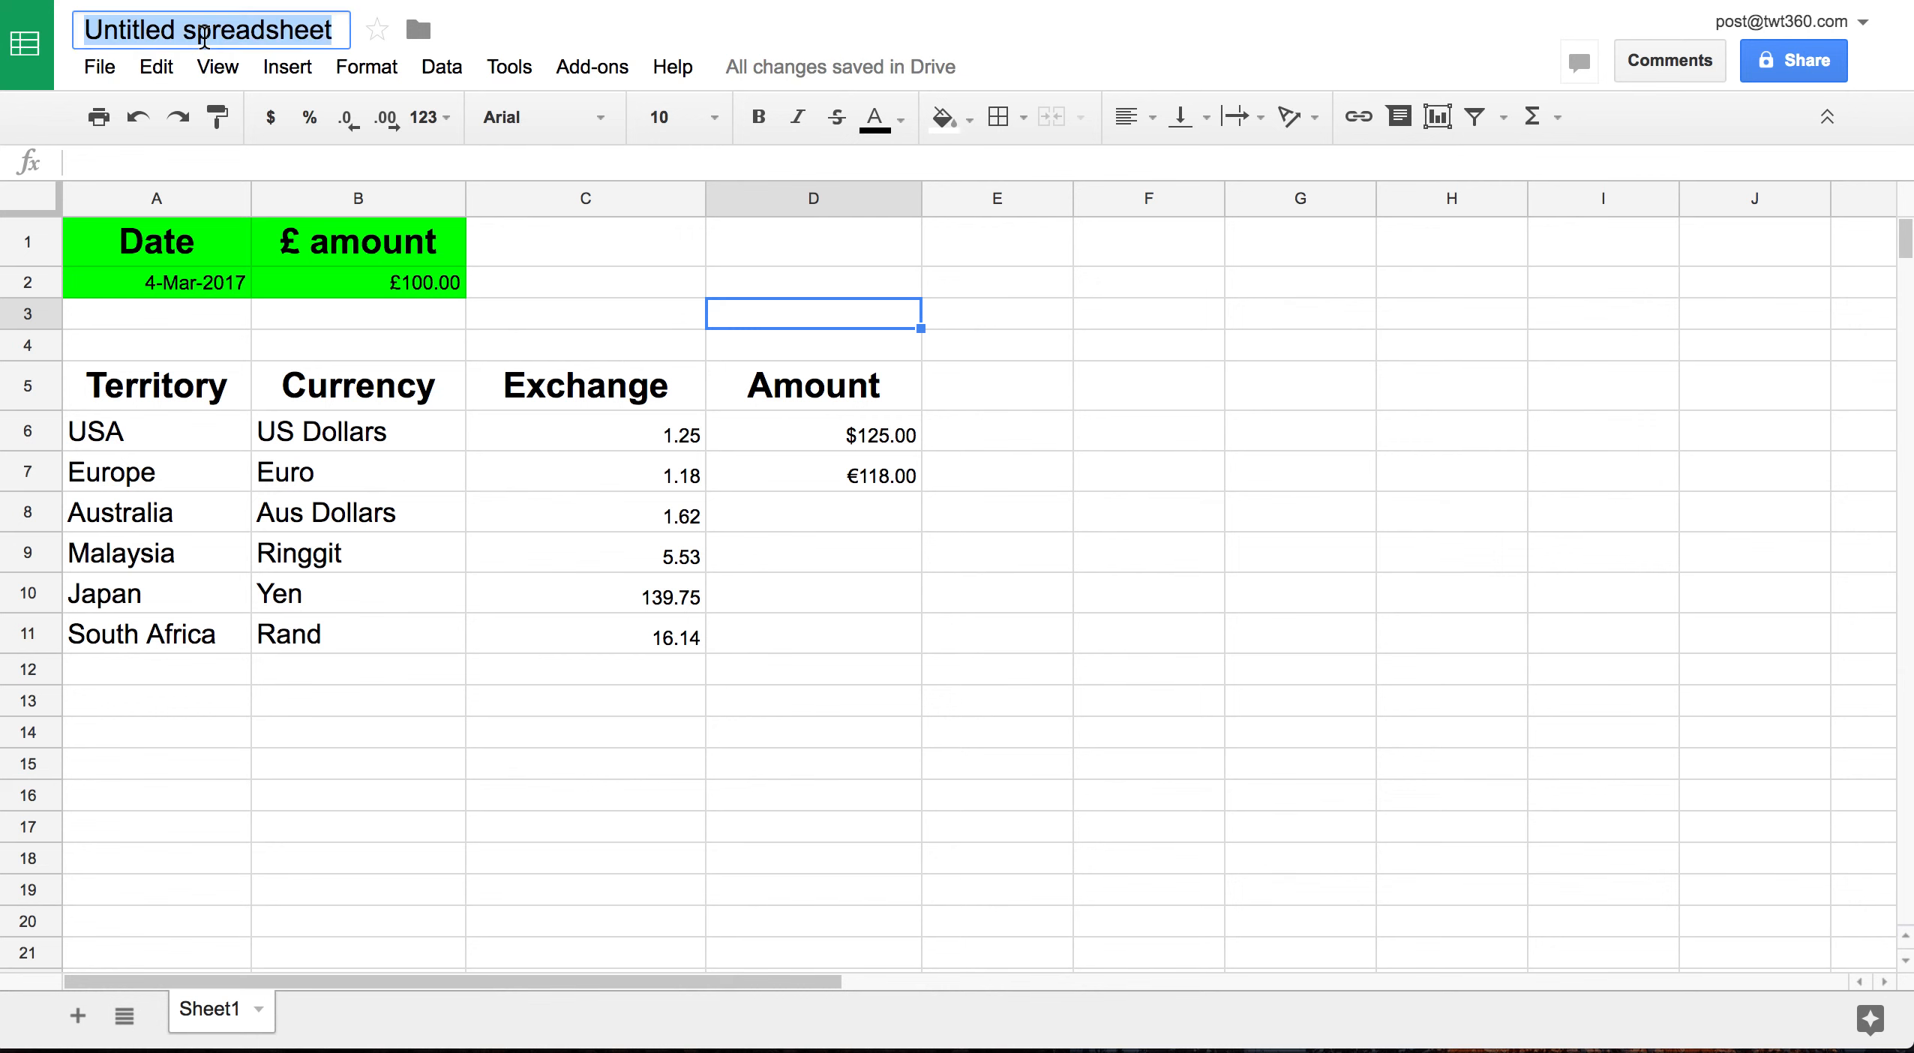
type("Holiday Money")
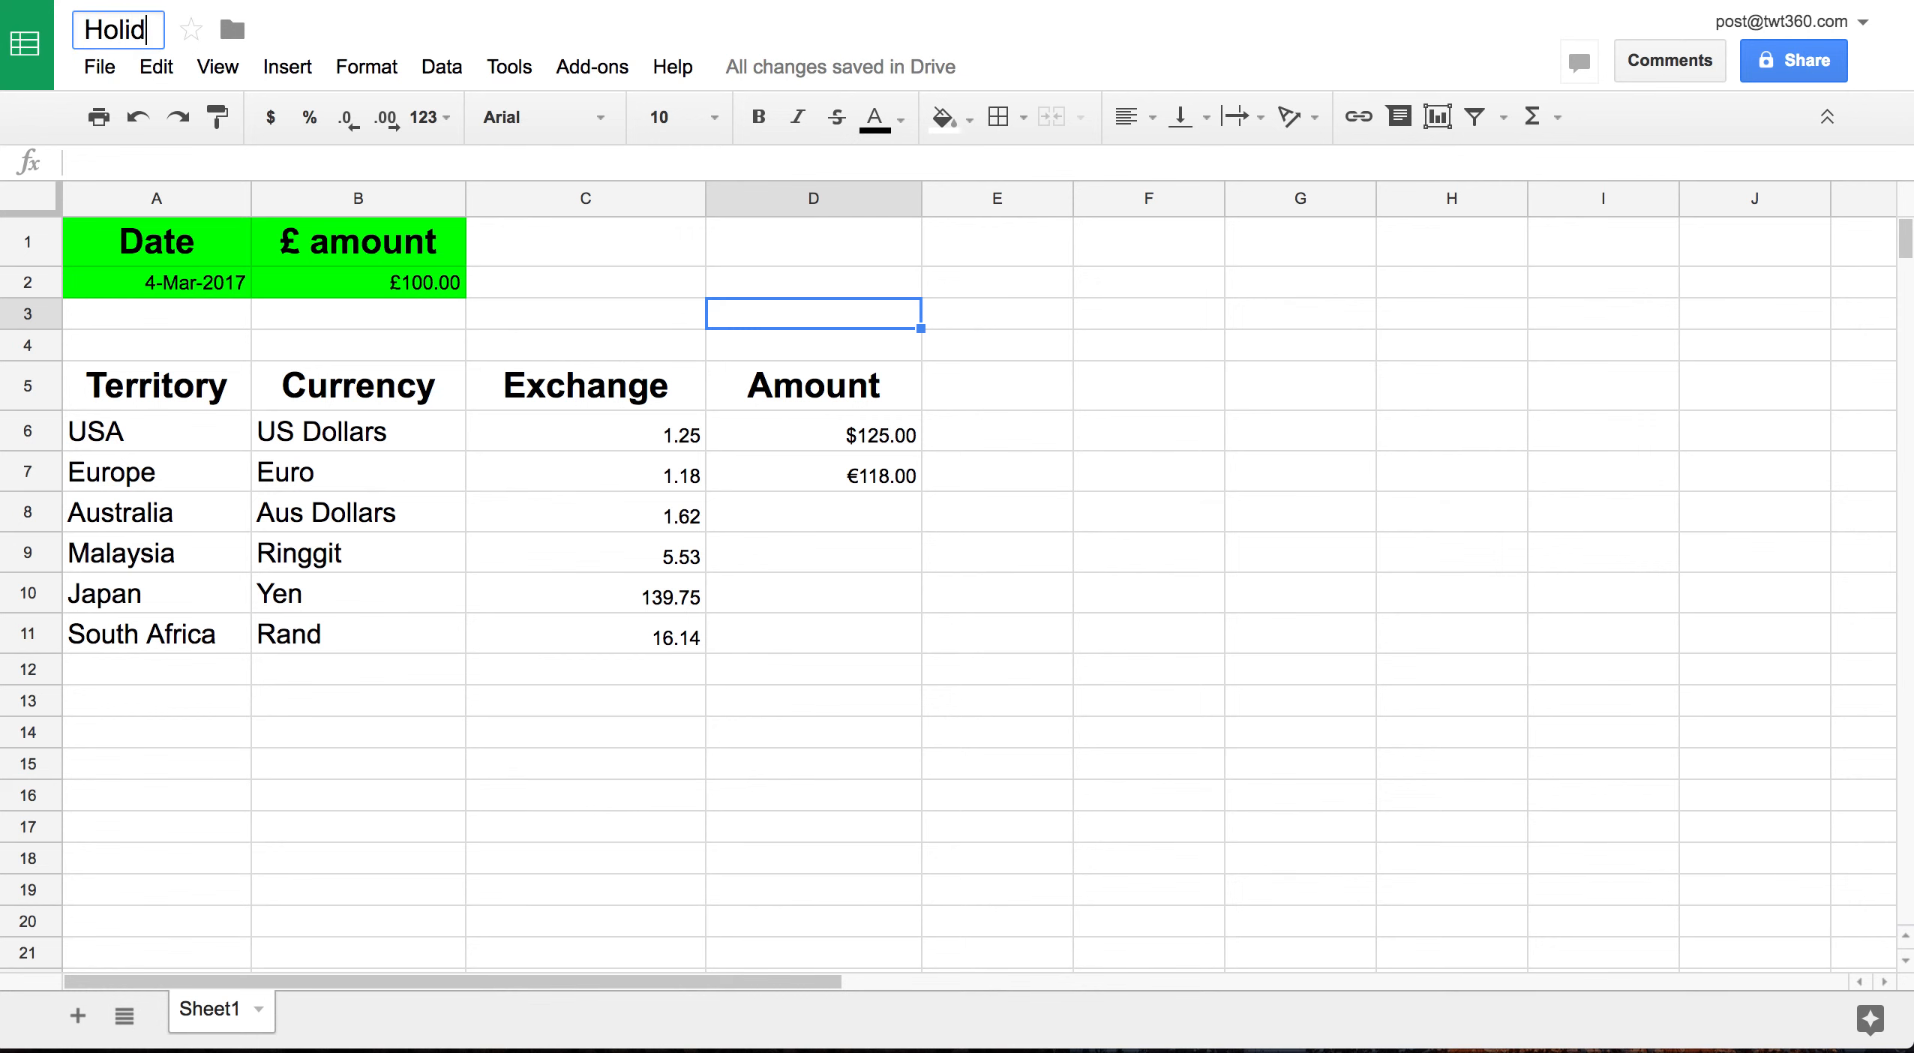
type("- TwT360")
left_click(1086, 393)
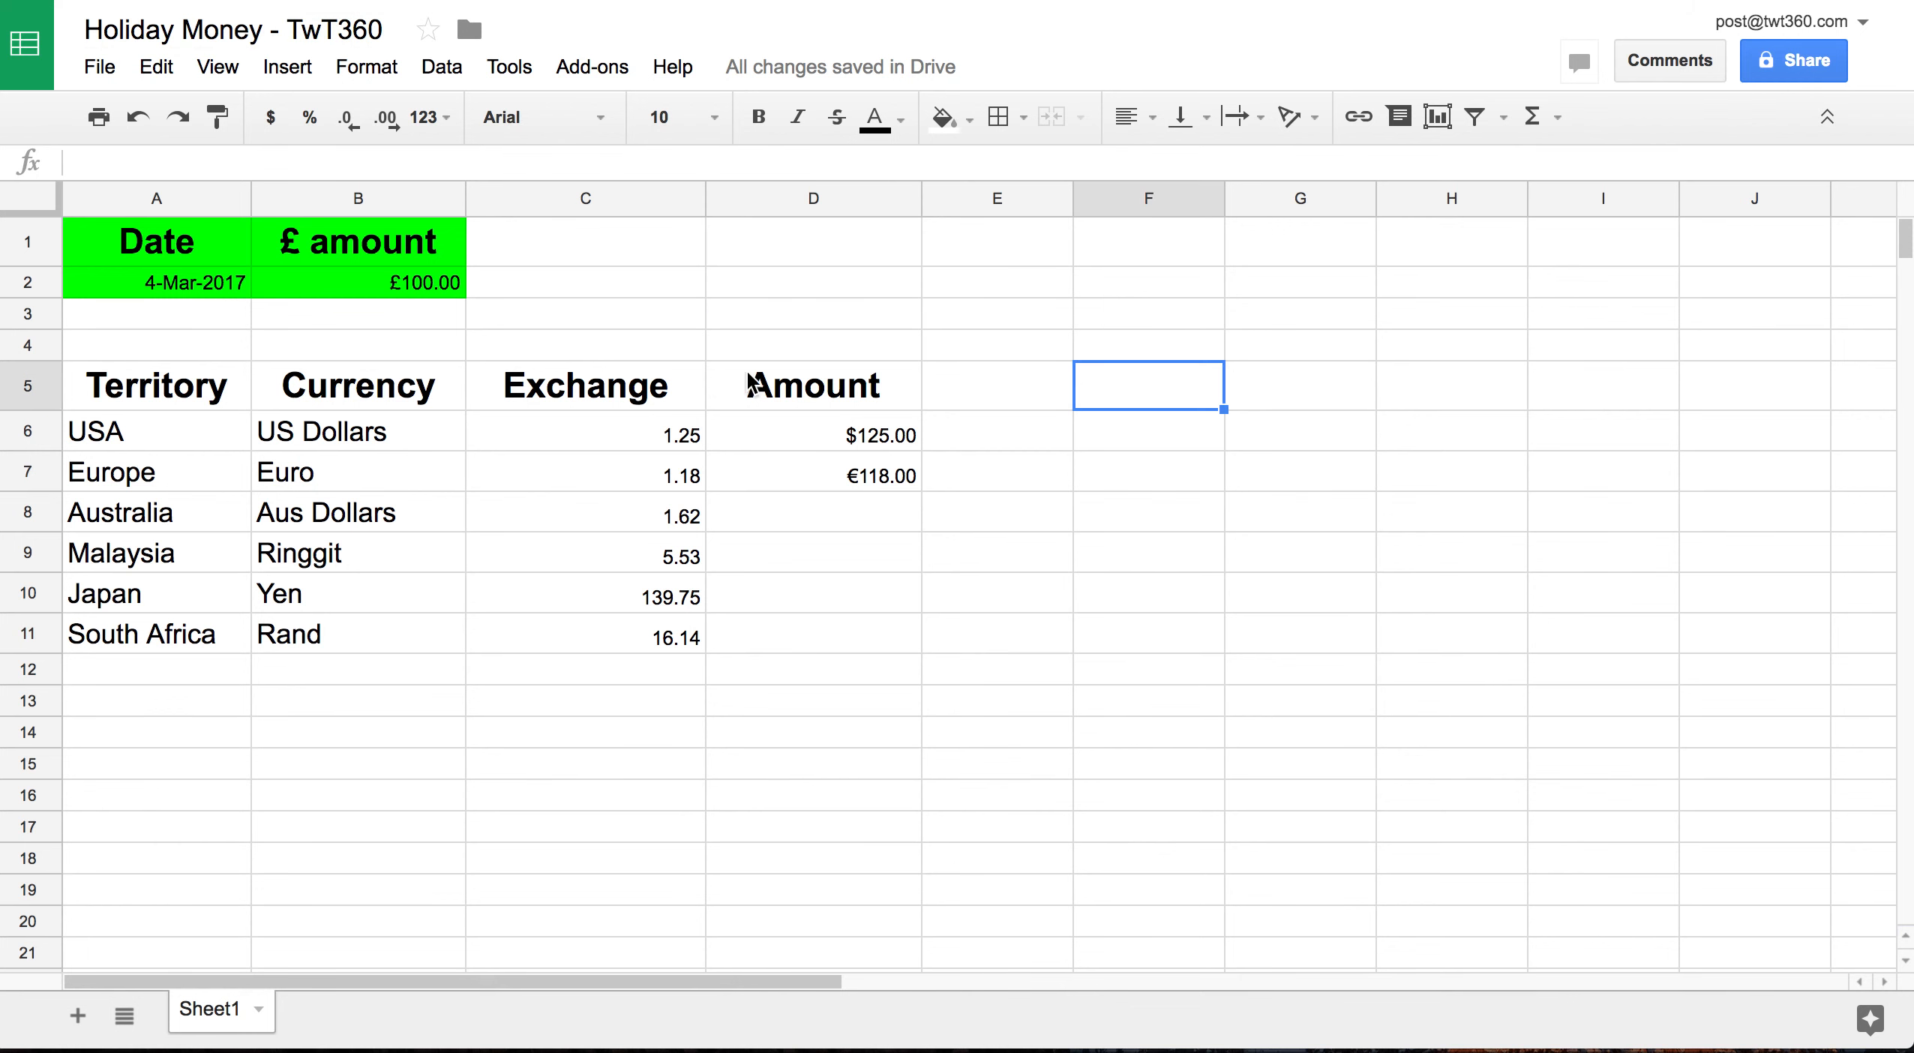
Set the £ amount in cell B2 to 200
left_click(397, 284)
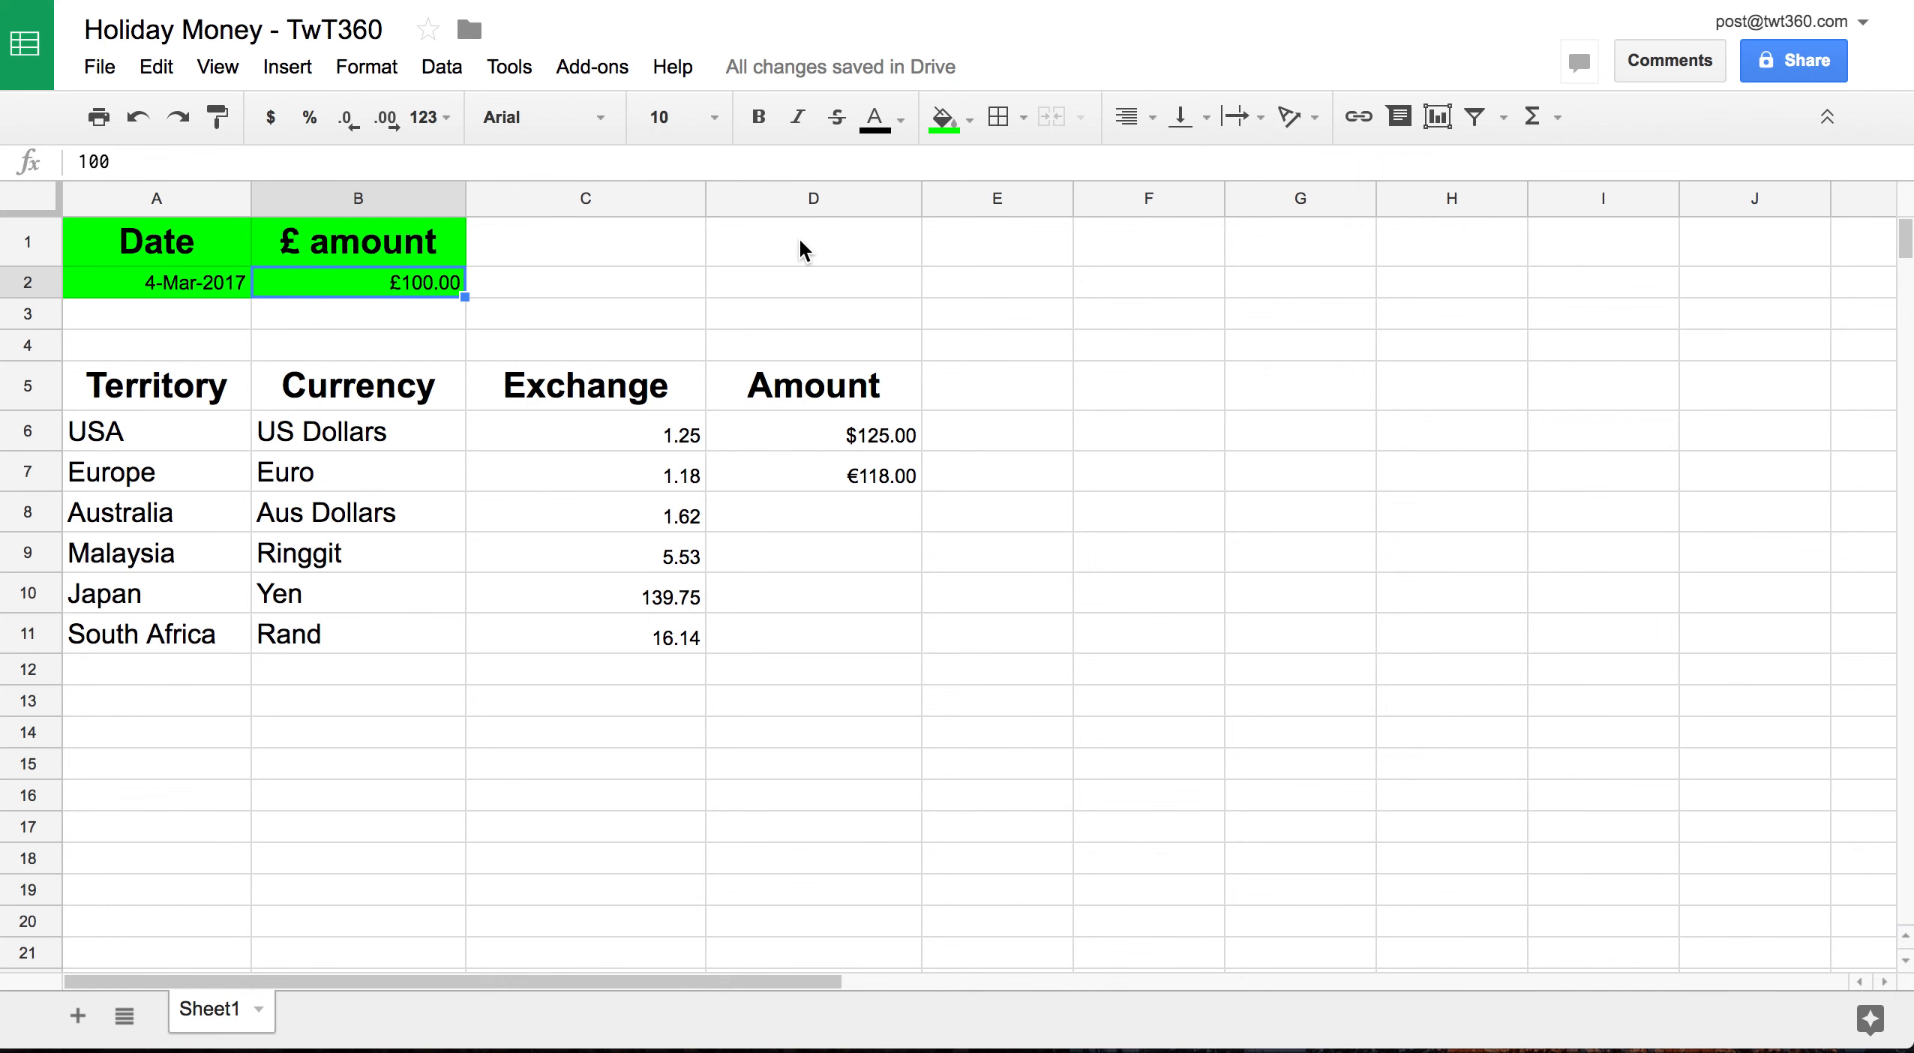
type("200")
left_click(1056, 322)
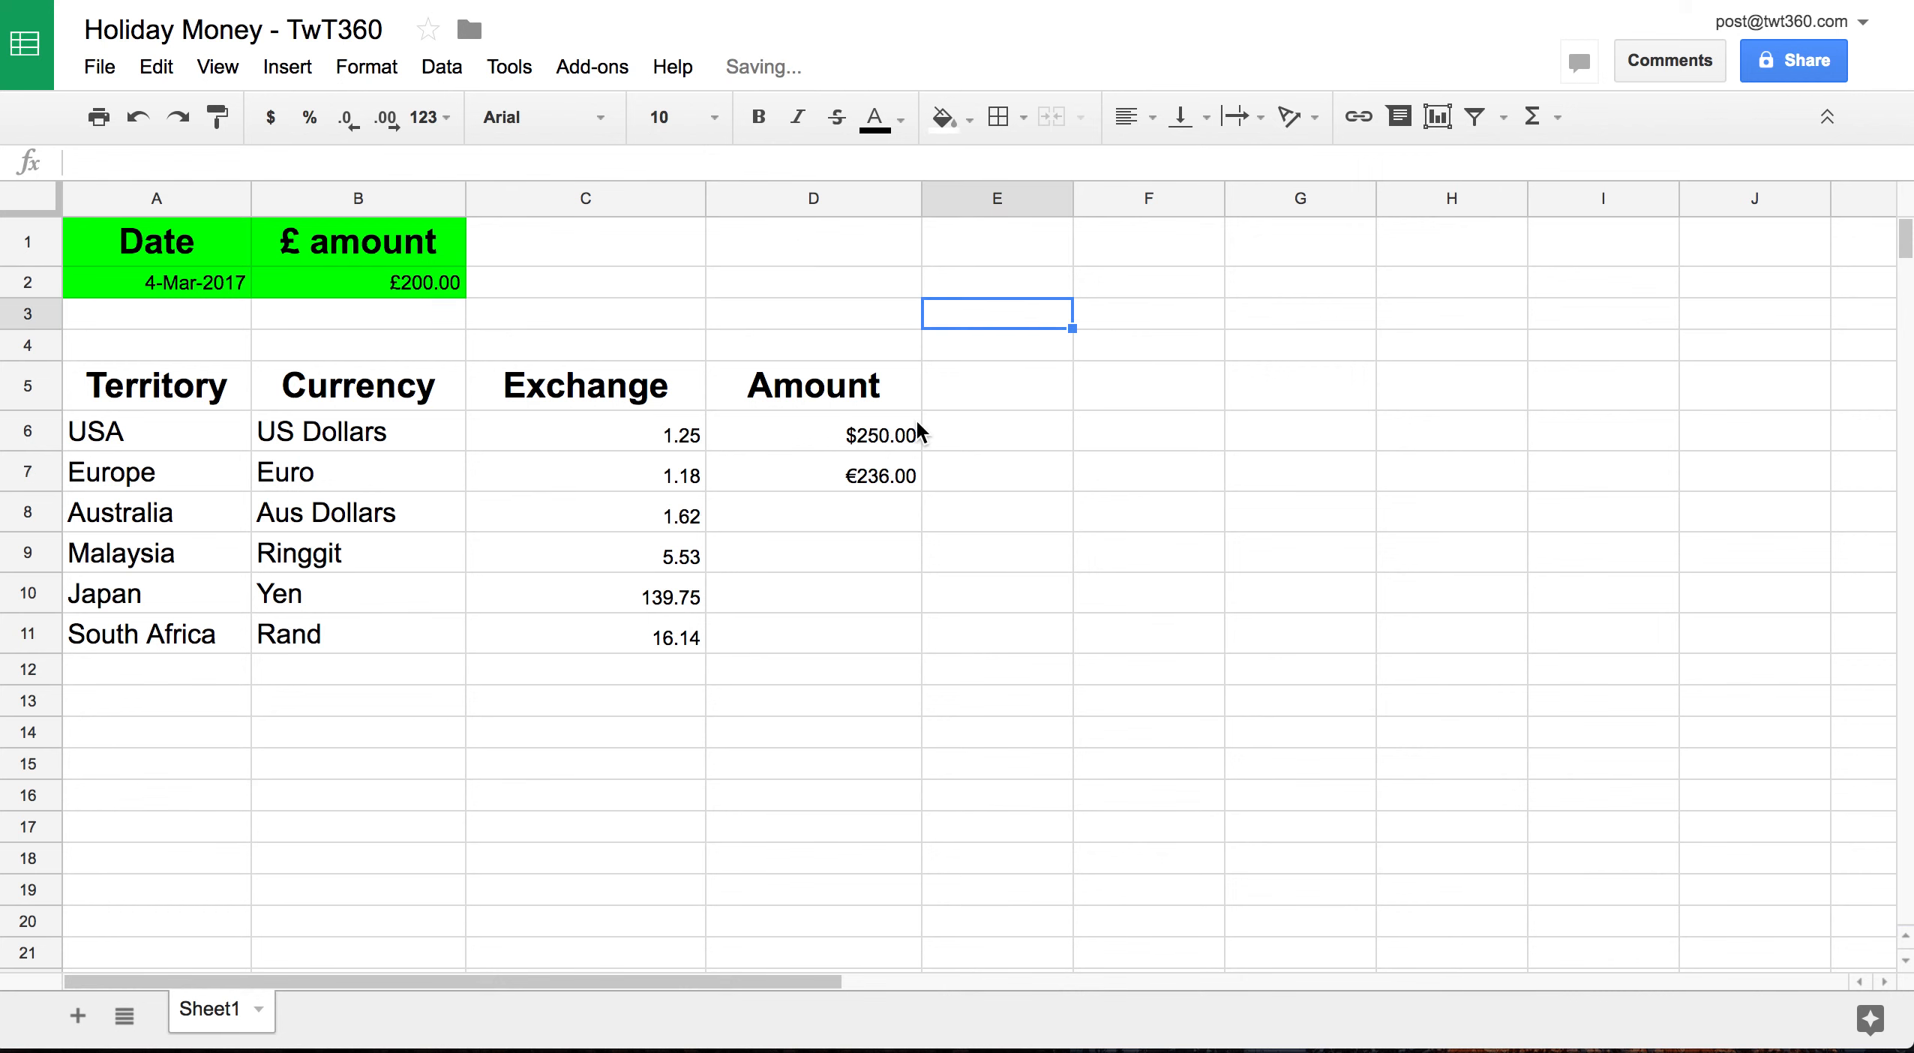